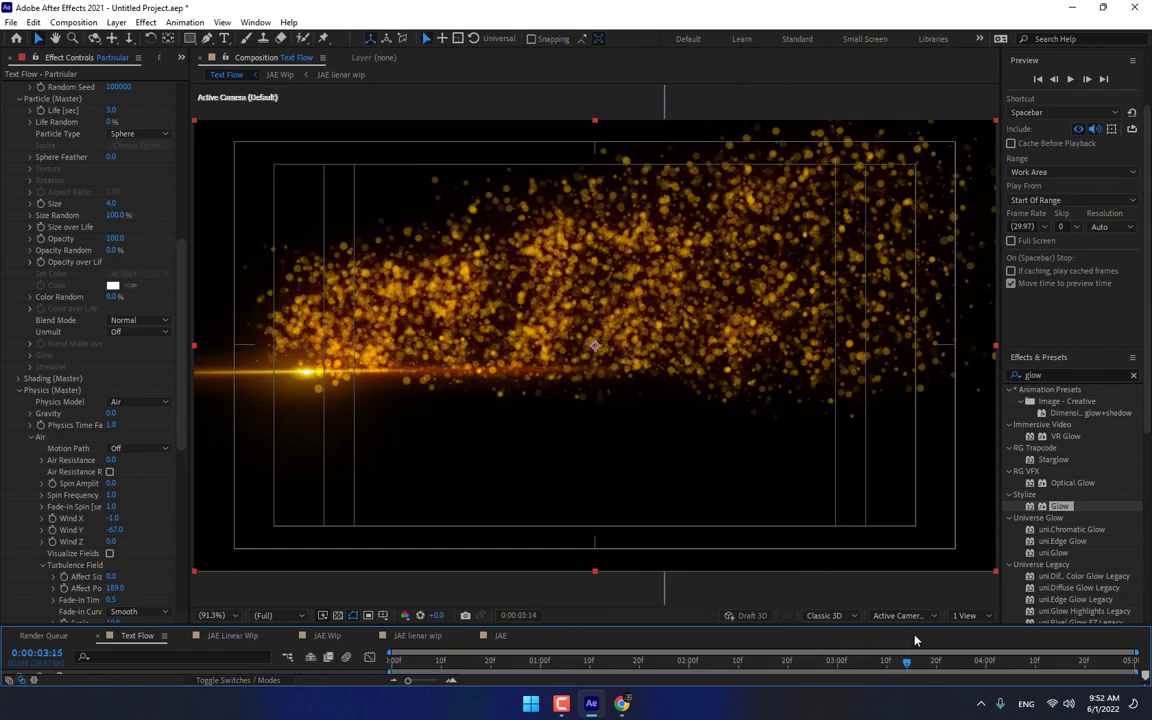
Step: Scrub the Text Flow timeline to preview the title dissolving into particles
left_click(647, 661)
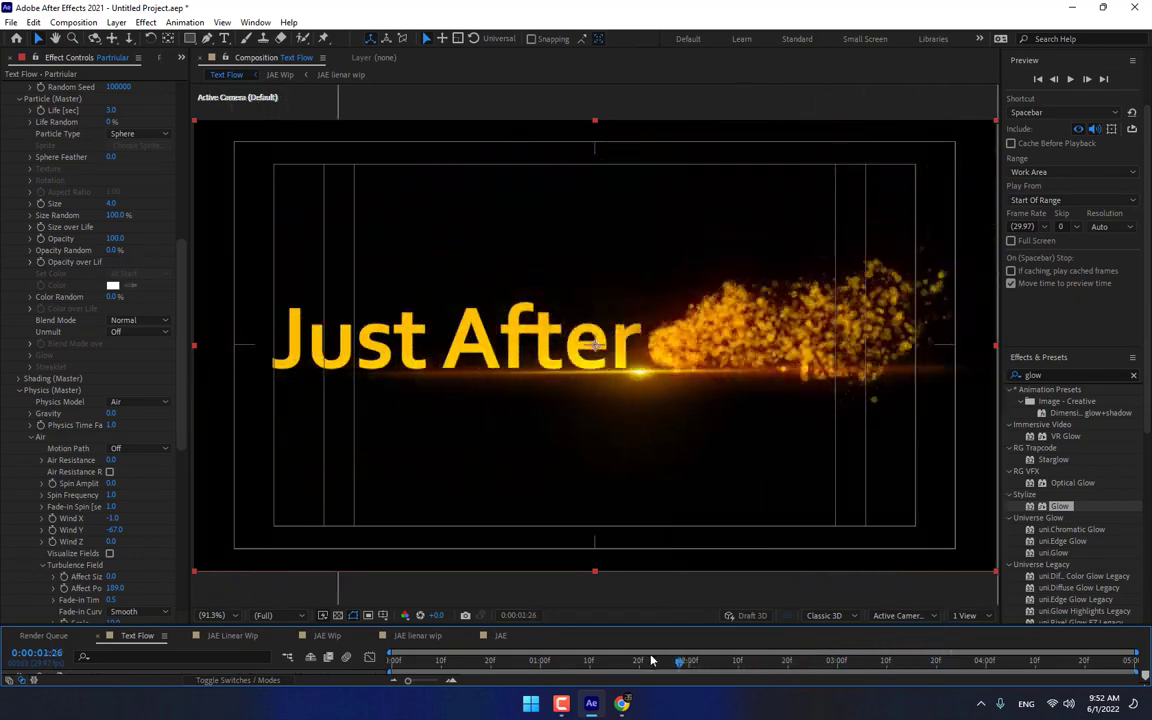
left_click_drag(647, 661, 896, 638)
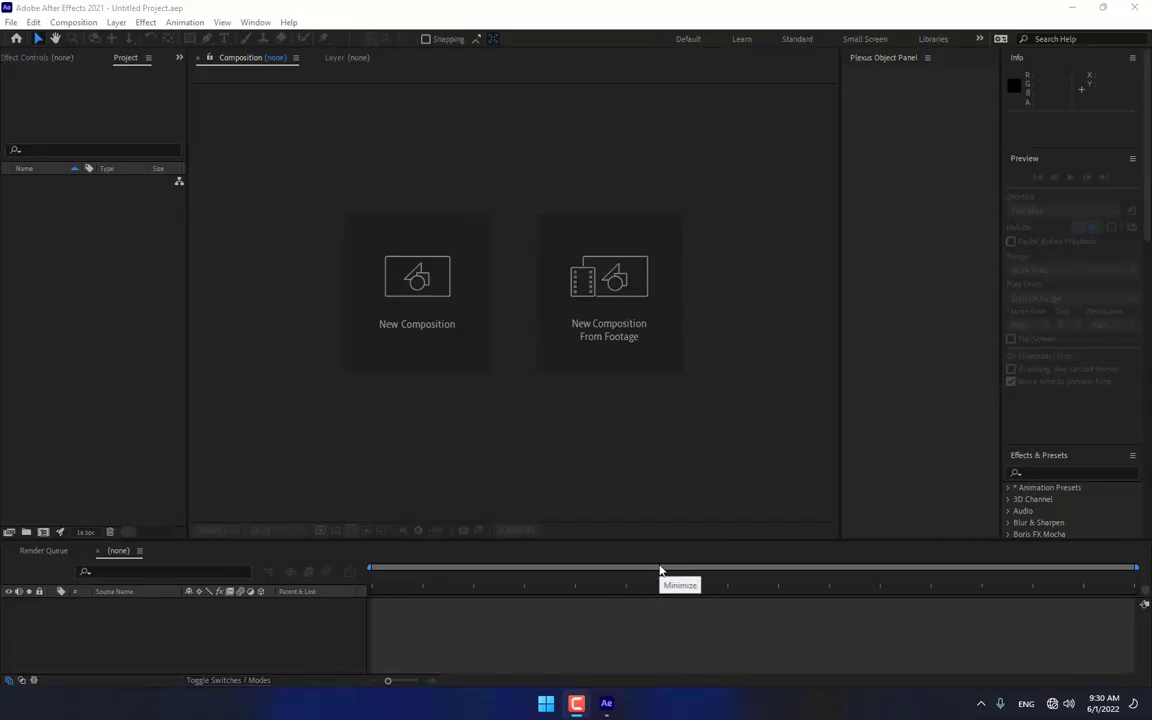
Step: Create a 5-second 1280×720 HDV composition named Text Flow
left_click(429, 328)
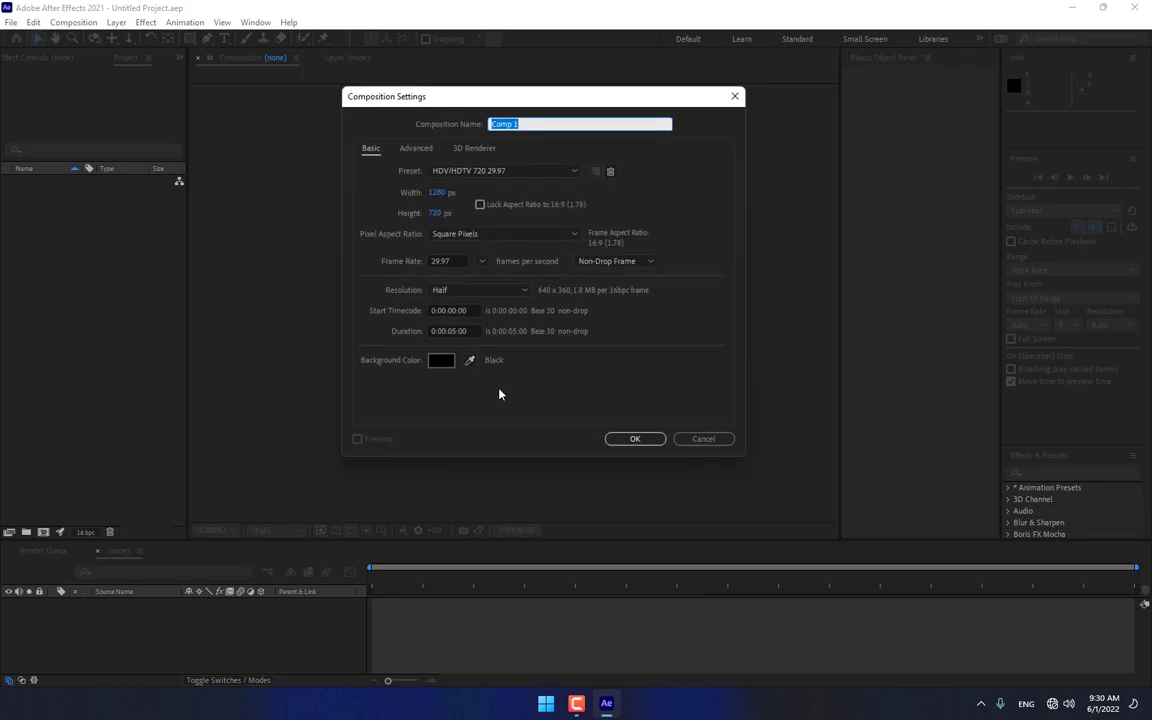
type("Text Flow")
left_click(634, 438)
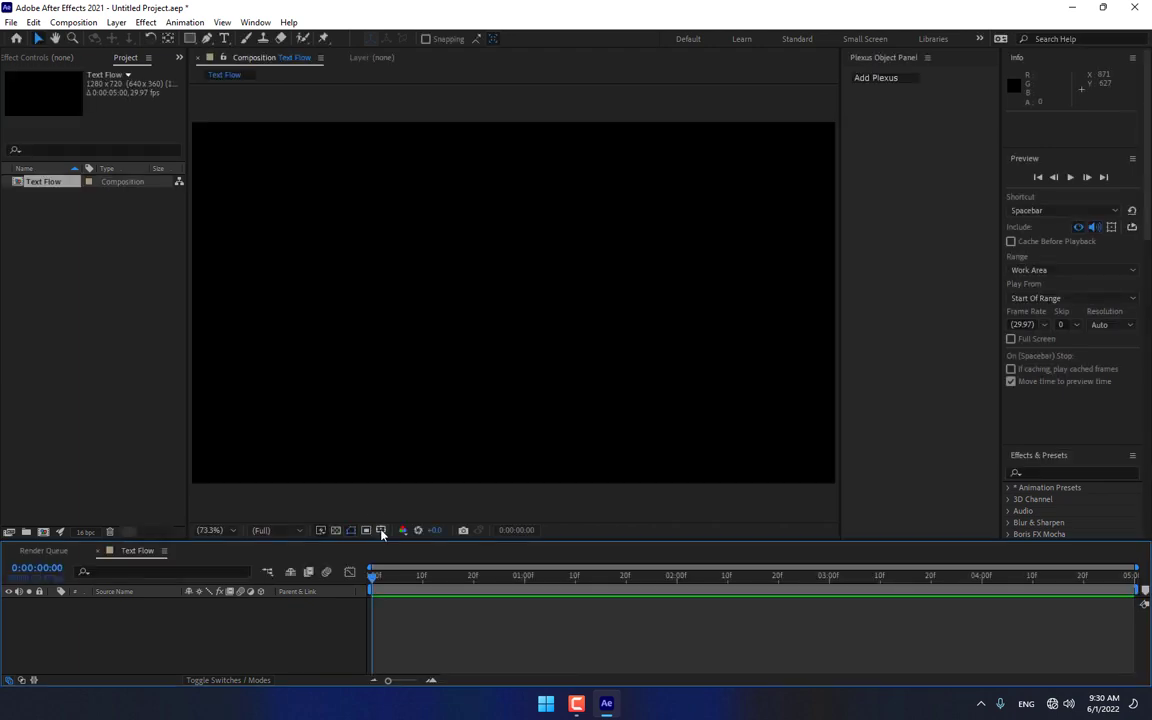
Step: Turn on the viewer's title/action safe guides and bring up the magnification choices
left_click(380, 530)
left_click(432, 545)
left_click(226, 535)
Step: Add a text layer reading 'Just After effects' near the frame centre
left_click(210, 286)
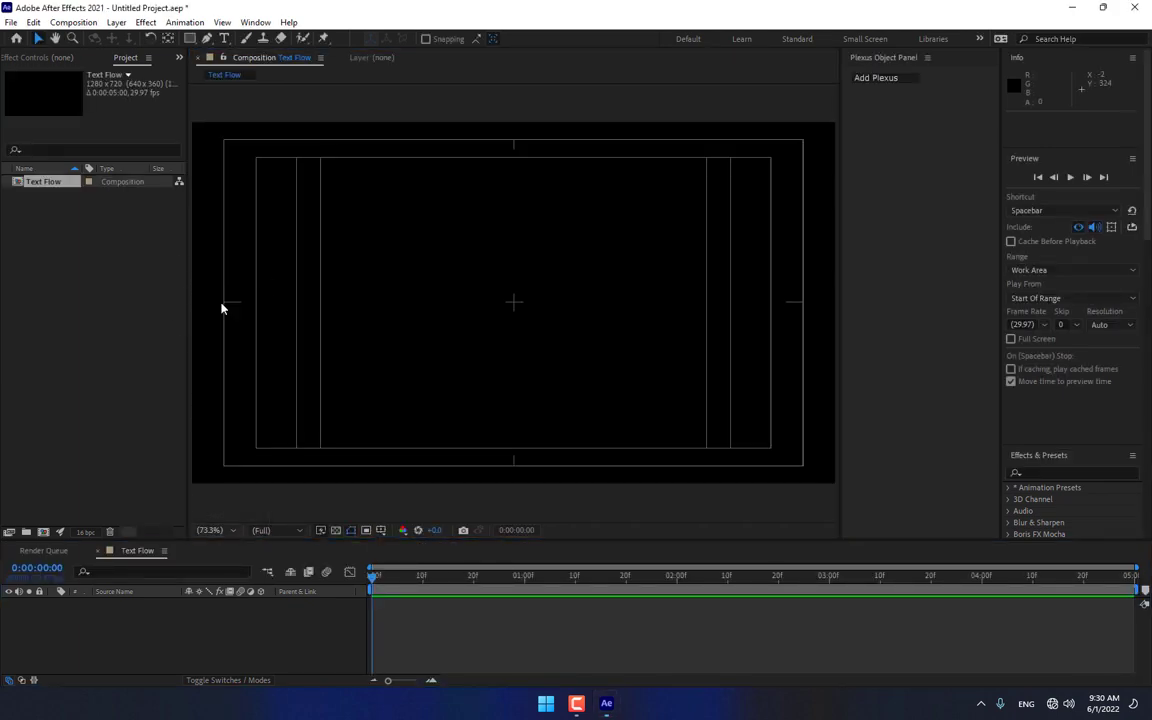
left_click(225, 39)
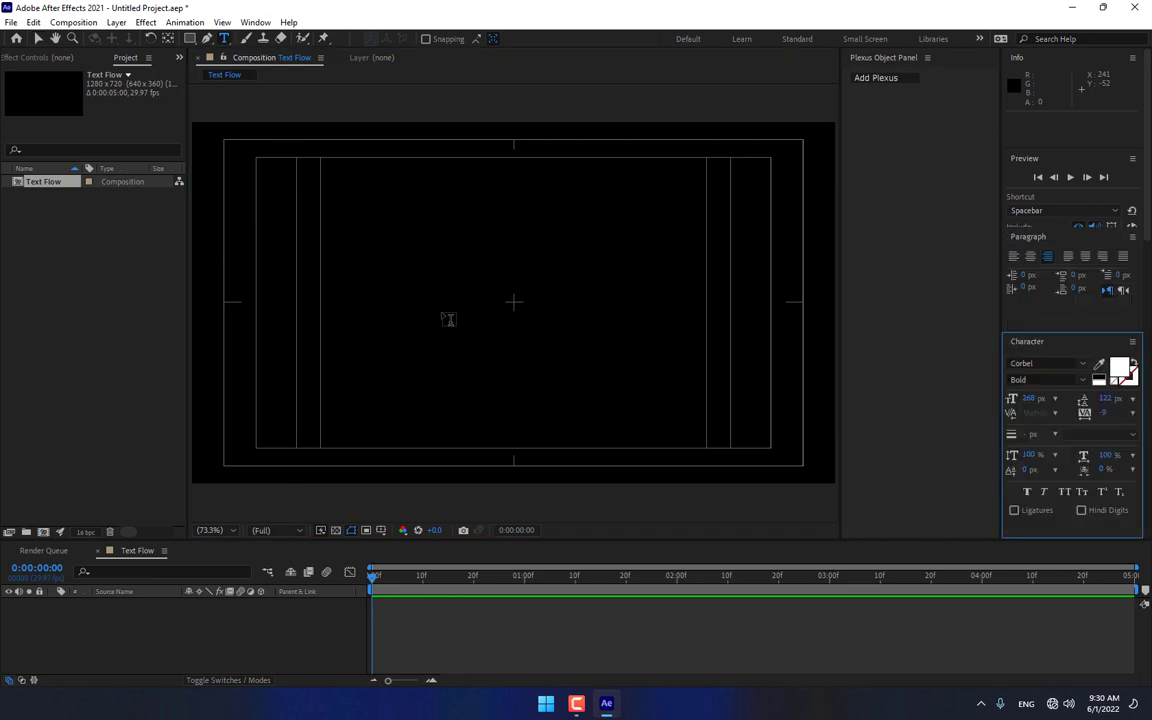
left_click(514, 303)
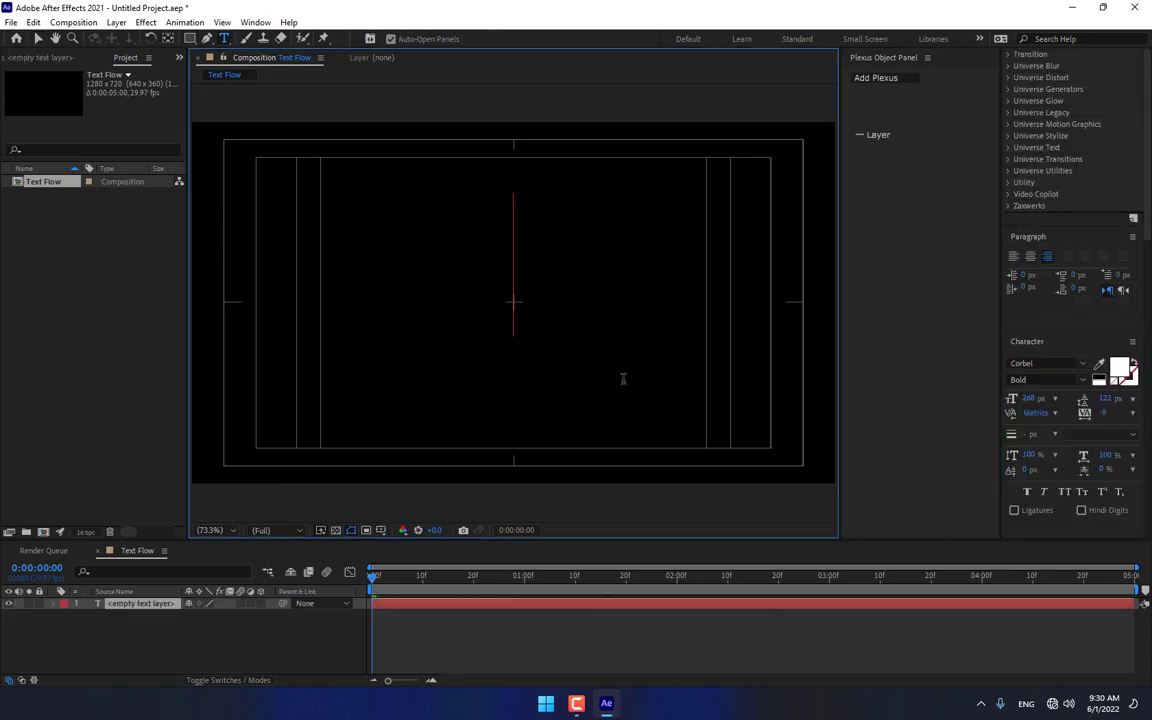
type("Jus")
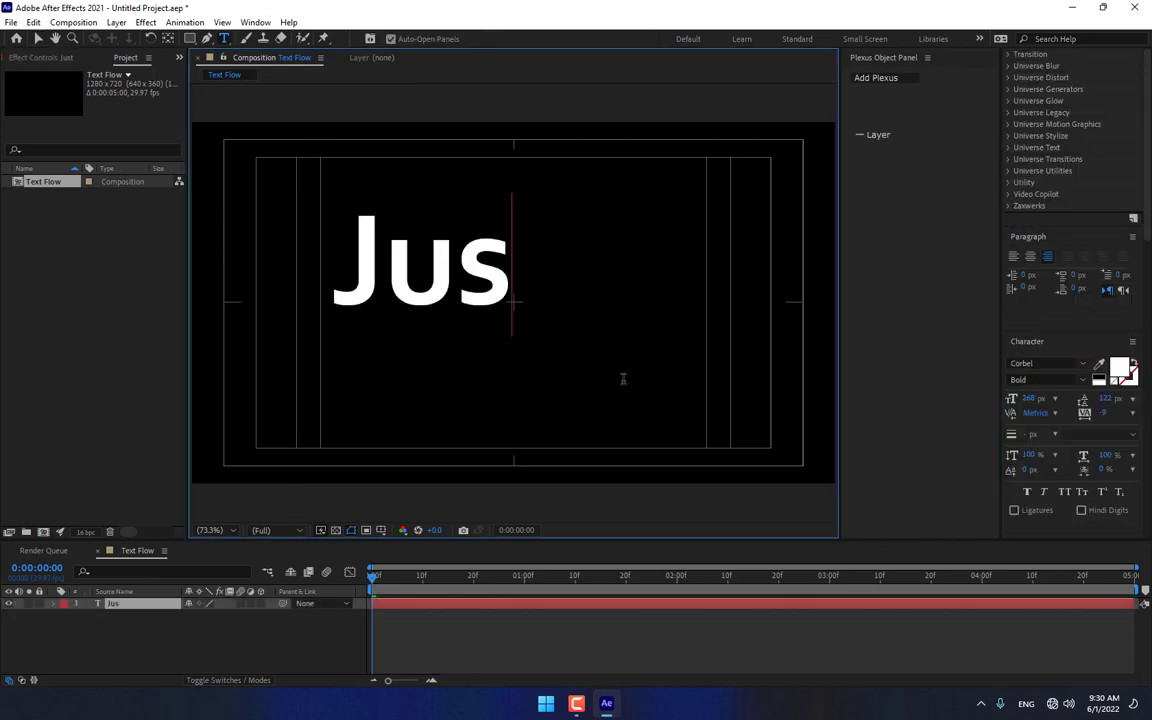
type("t After effects")
left_click(38, 38)
Step: Centre the title in the frame and shrink its font size to 146 px
left_click_drag(328, 260, 738, 312)
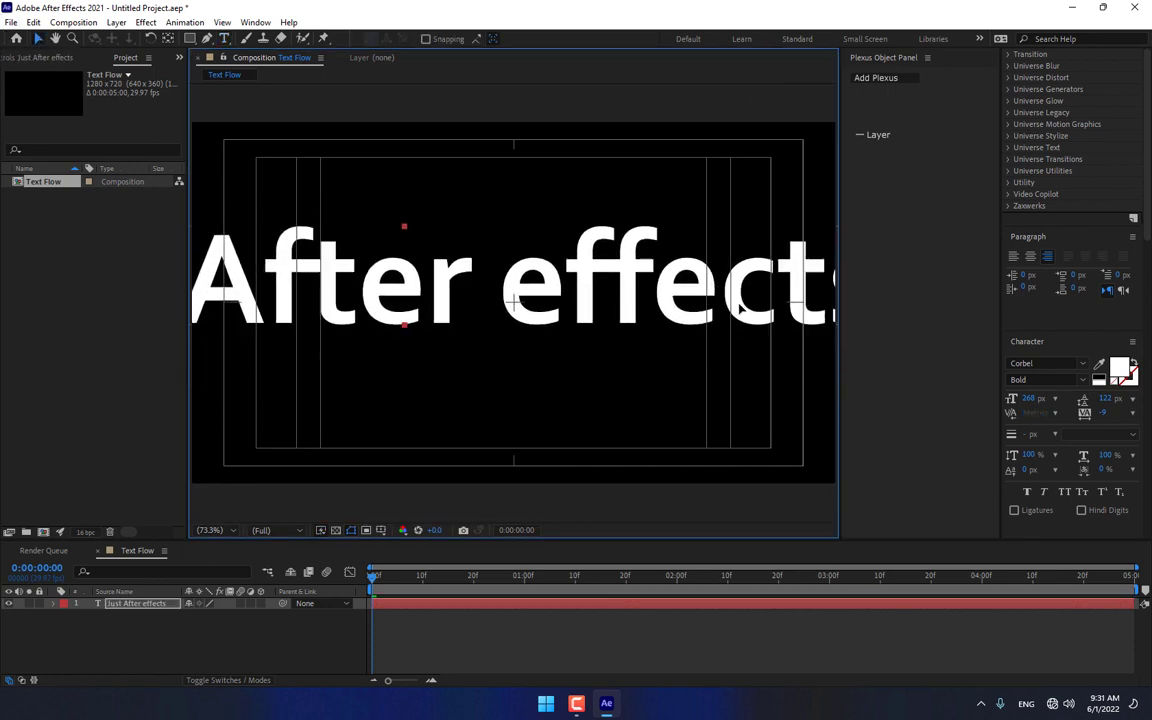
left_click_drag(1036, 404, 1005, 398)
left_click_drag(822, 322, 775, 320)
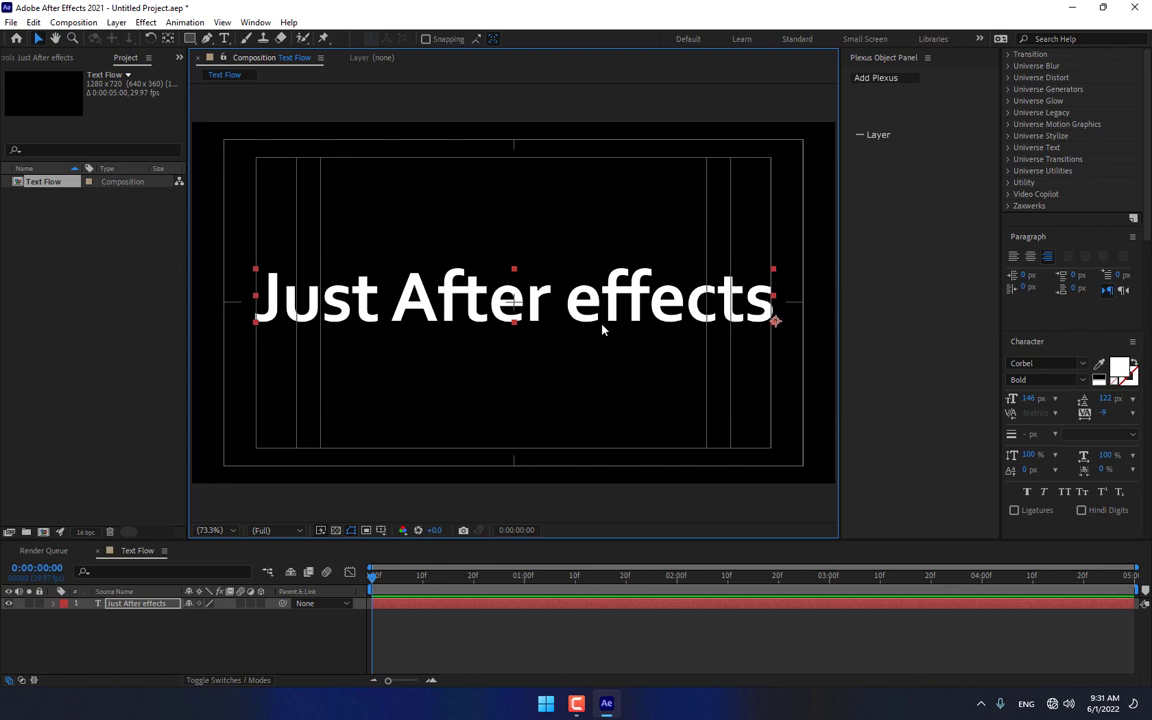
Step: Pre-compose the title text layer into a new composition named JAE Wip
right_click(131, 604)
left_click(178, 524)
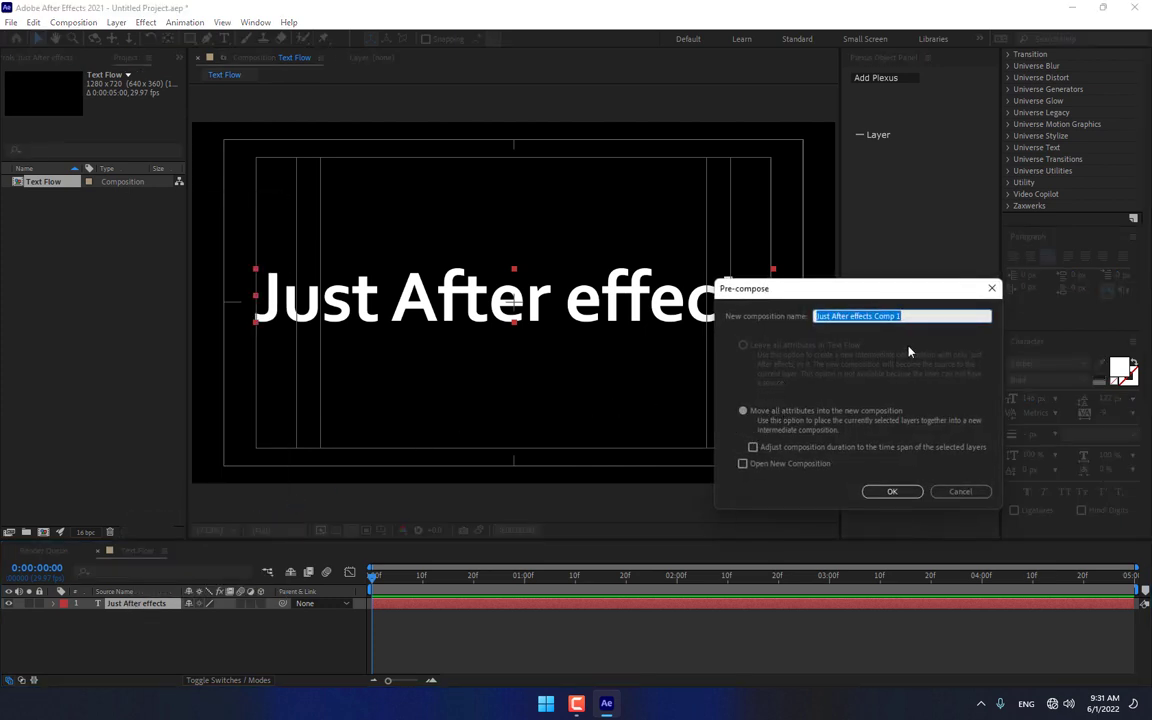
type("JAE Wip")
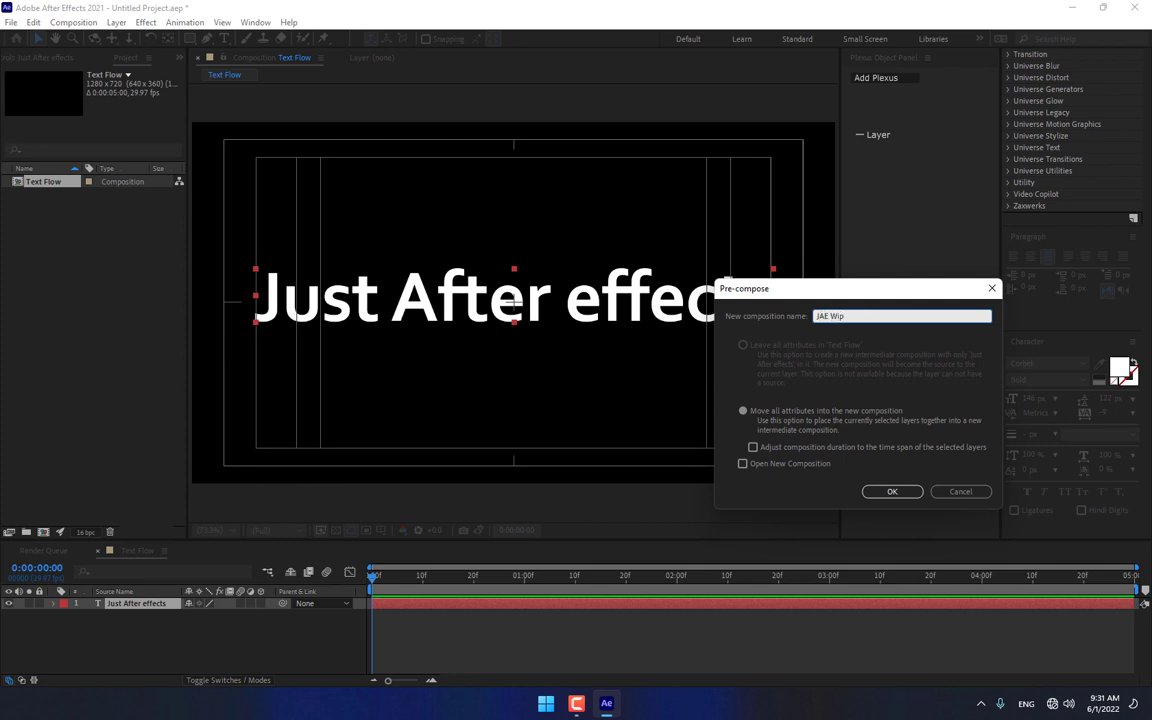
key("Return")
left_click(57, 234)
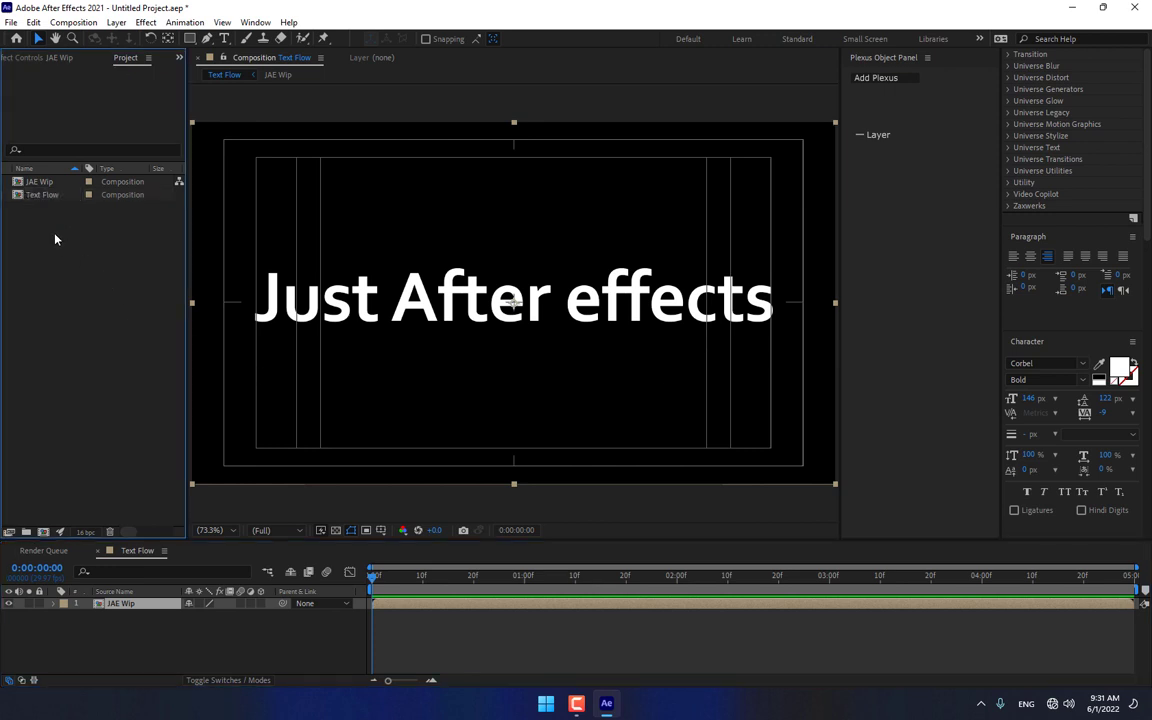
Step: Duplicate the JAE Wip composition and rename the copy JAE Linear Wip
left_click(40, 183)
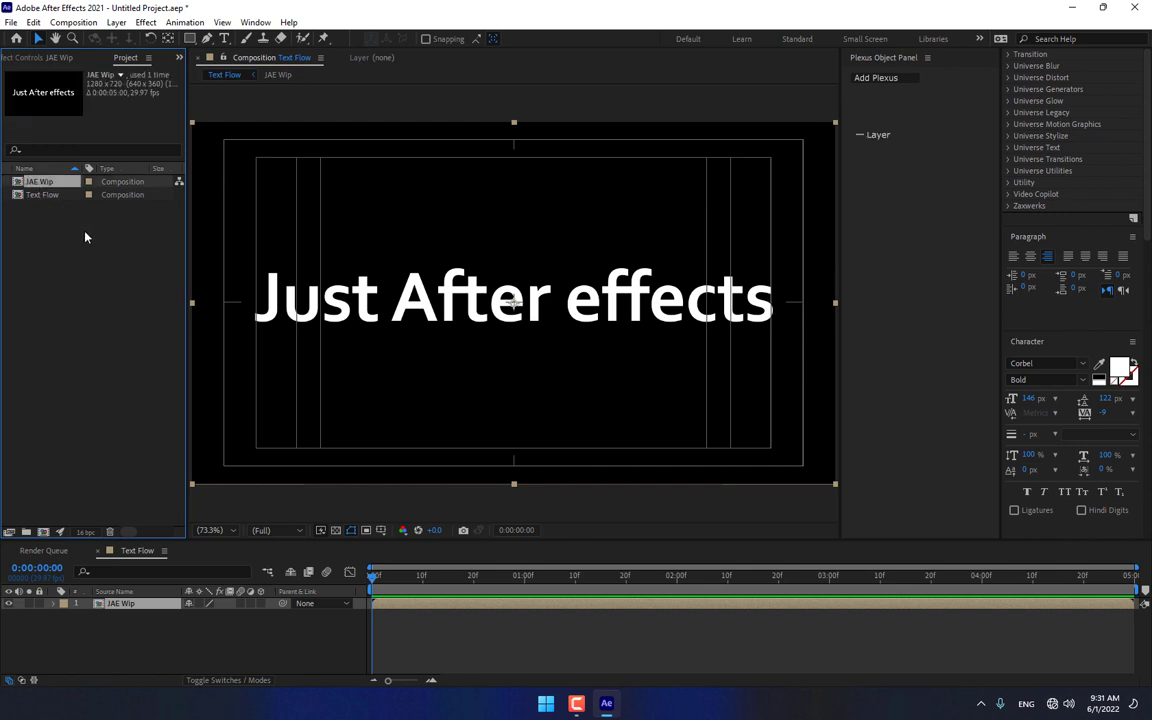
left_click(34, 22)
left_click(60, 201)
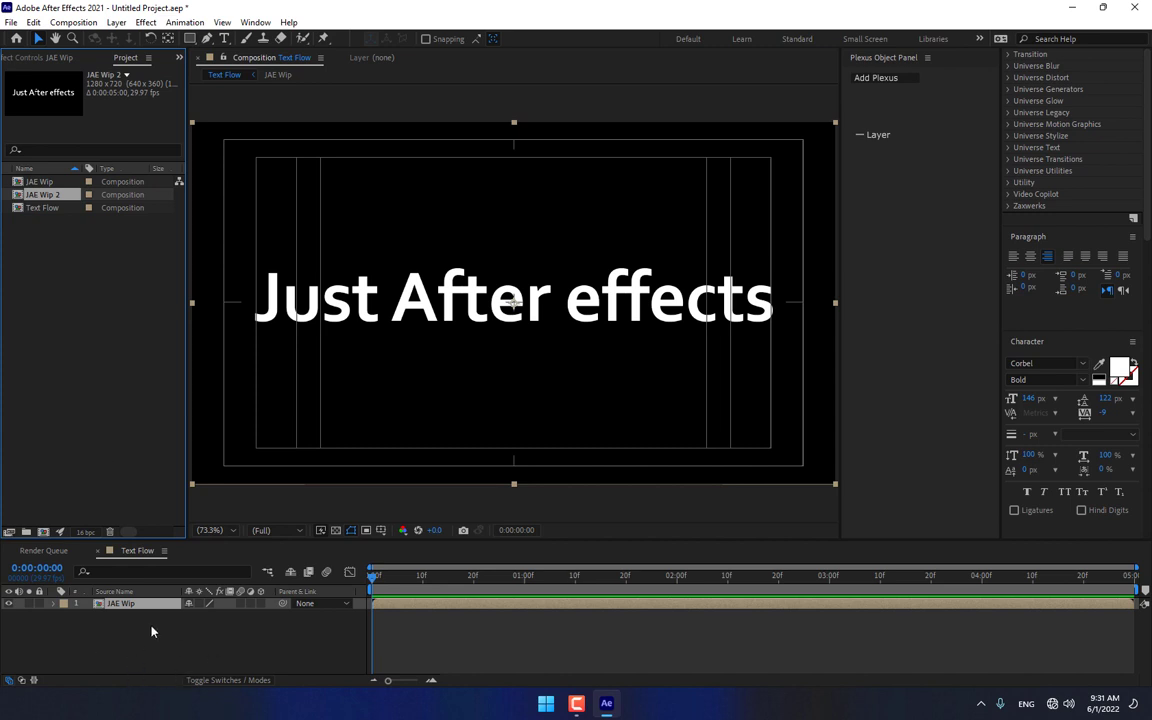
right_click(88, 204)
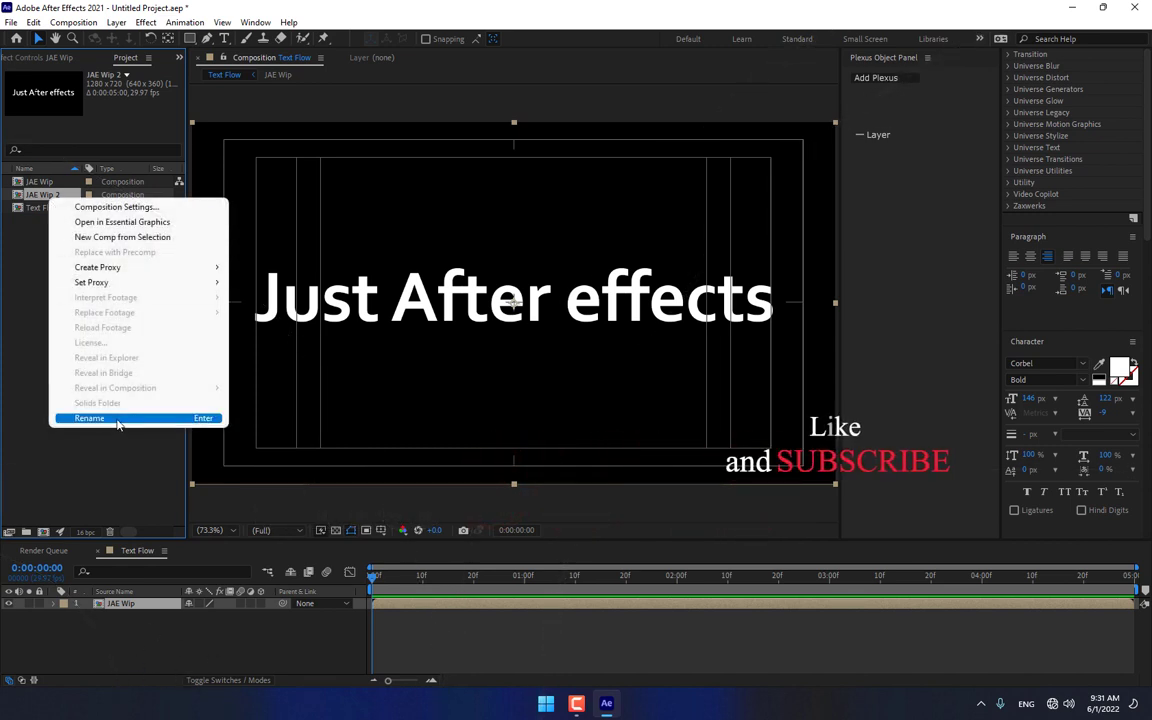
left_click(60, 416)
left_click(73, 194)
key("BackSpace")
key("BackSpace")
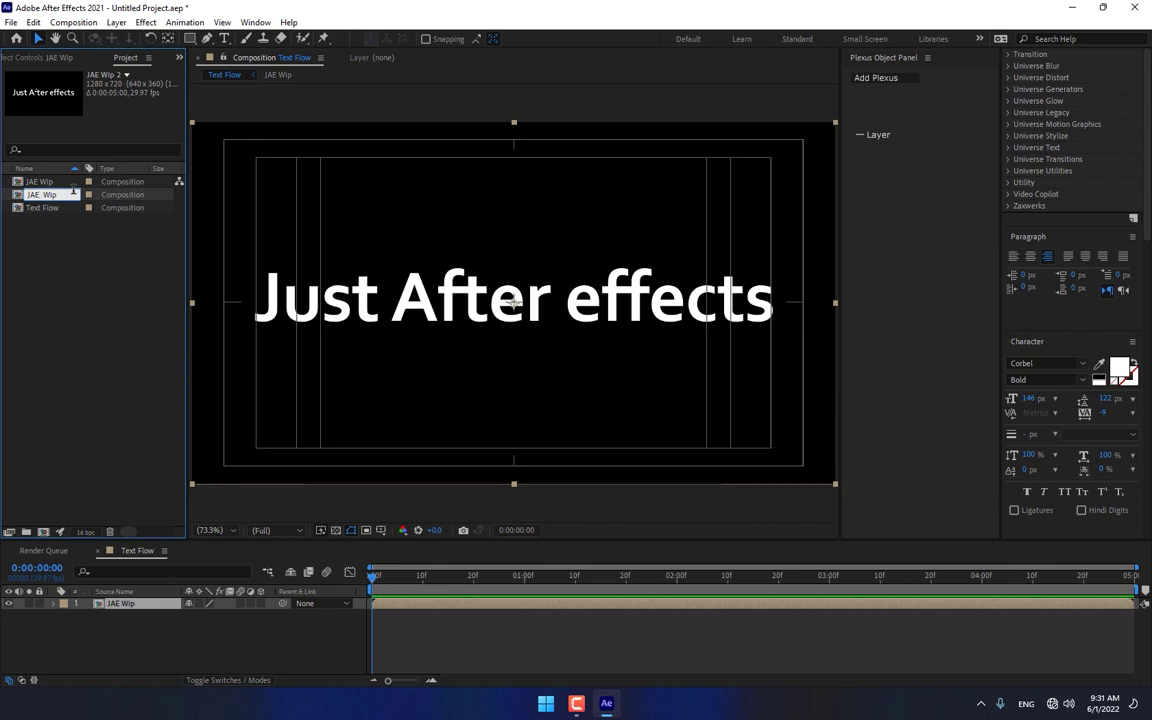
type("Linear")
left_click(57, 319)
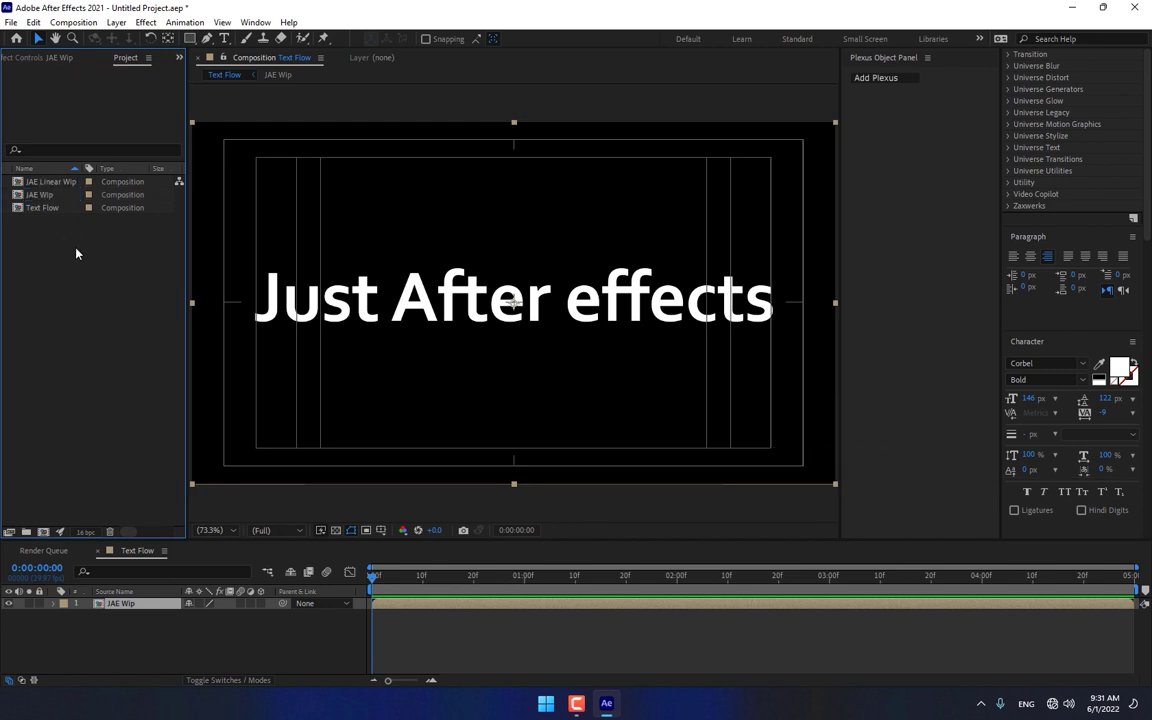
Step: Add JAE Linear Wip to Text Flow, open it, and pre-compose its text as JAE
left_click_drag(45, 182, 118, 622)
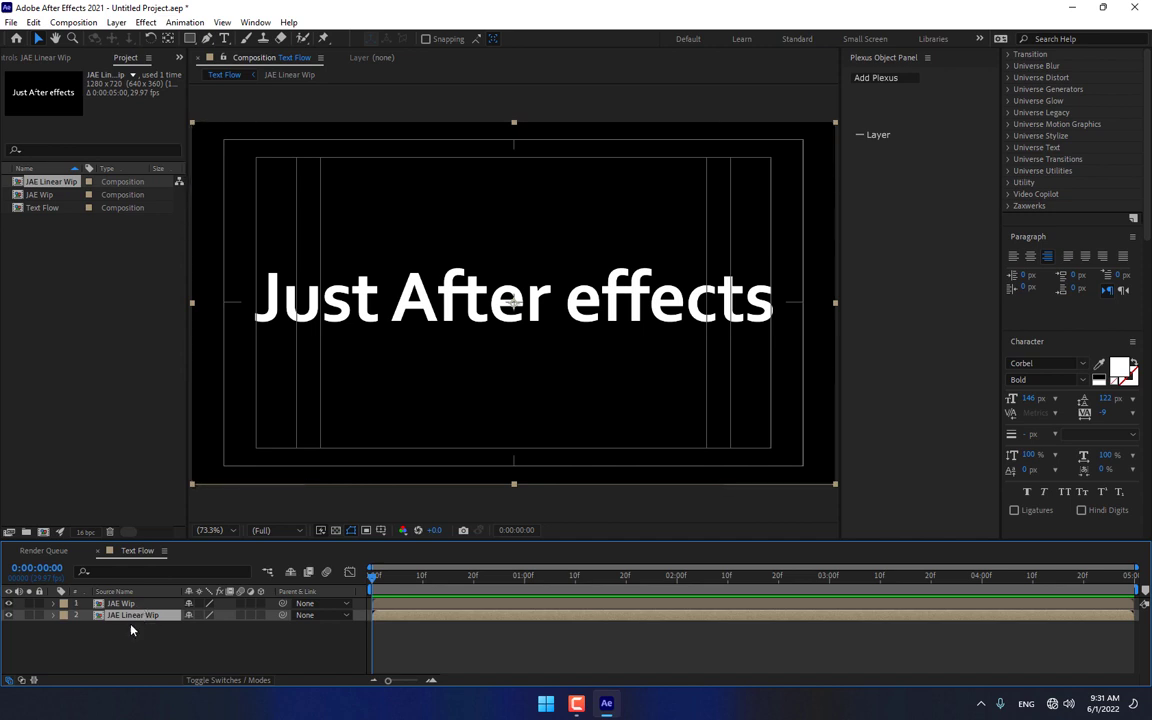
double_click(125, 615)
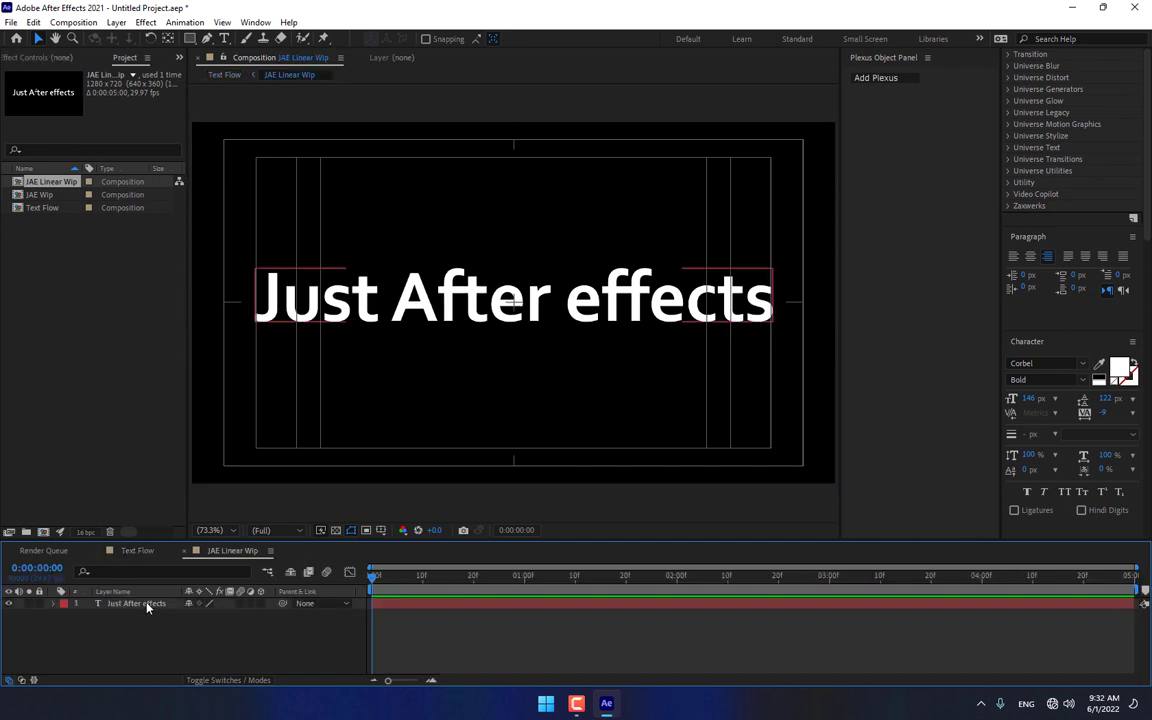
right_click(147, 606)
left_click(205, 524)
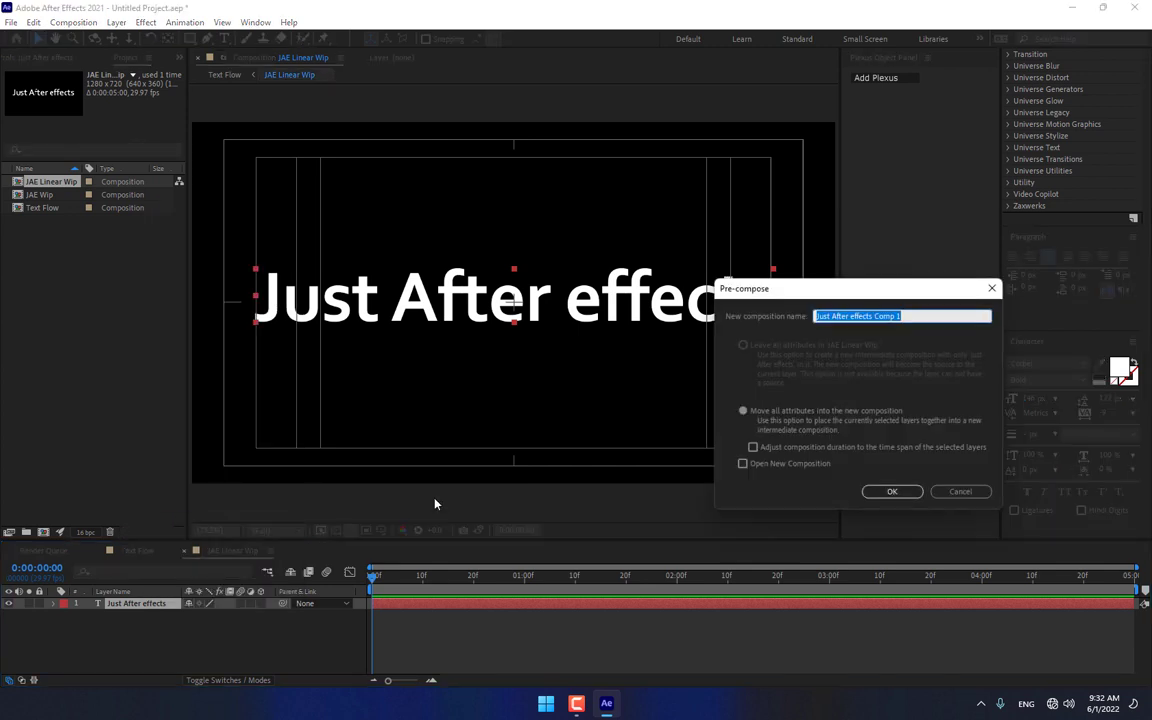
type("JAE")
key("Return")
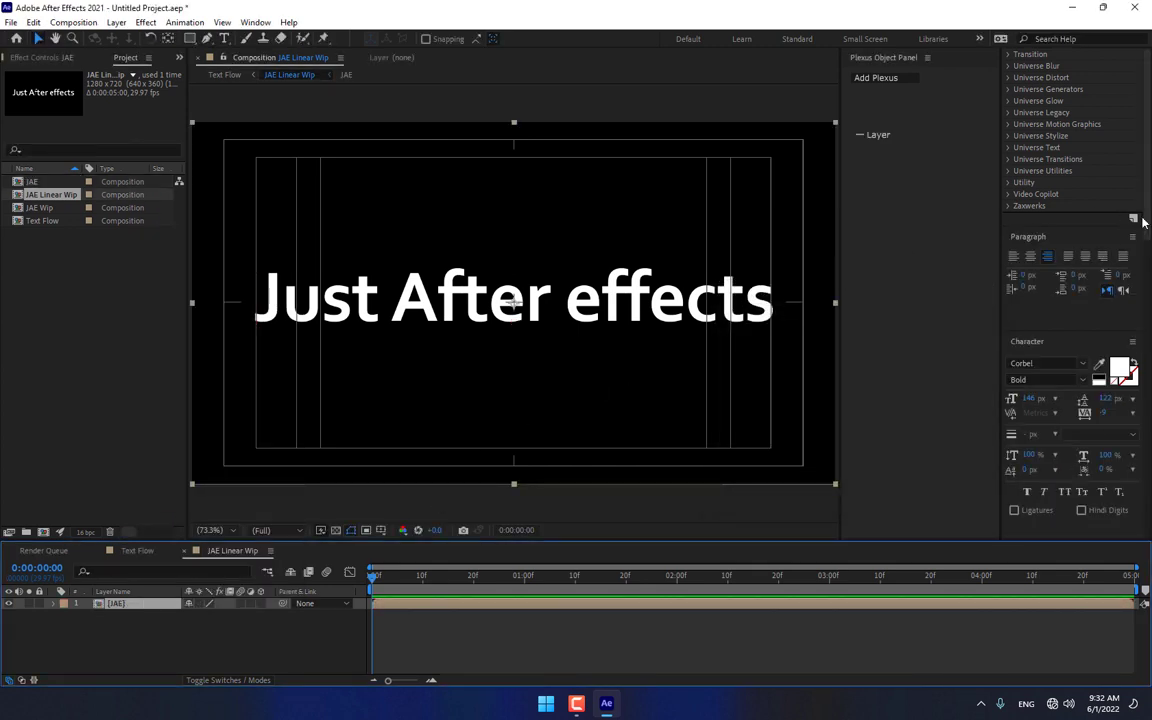
Step: Apply the Linear Wipe effect to the JAE layer
scroll(1143, 220, "up", 10)
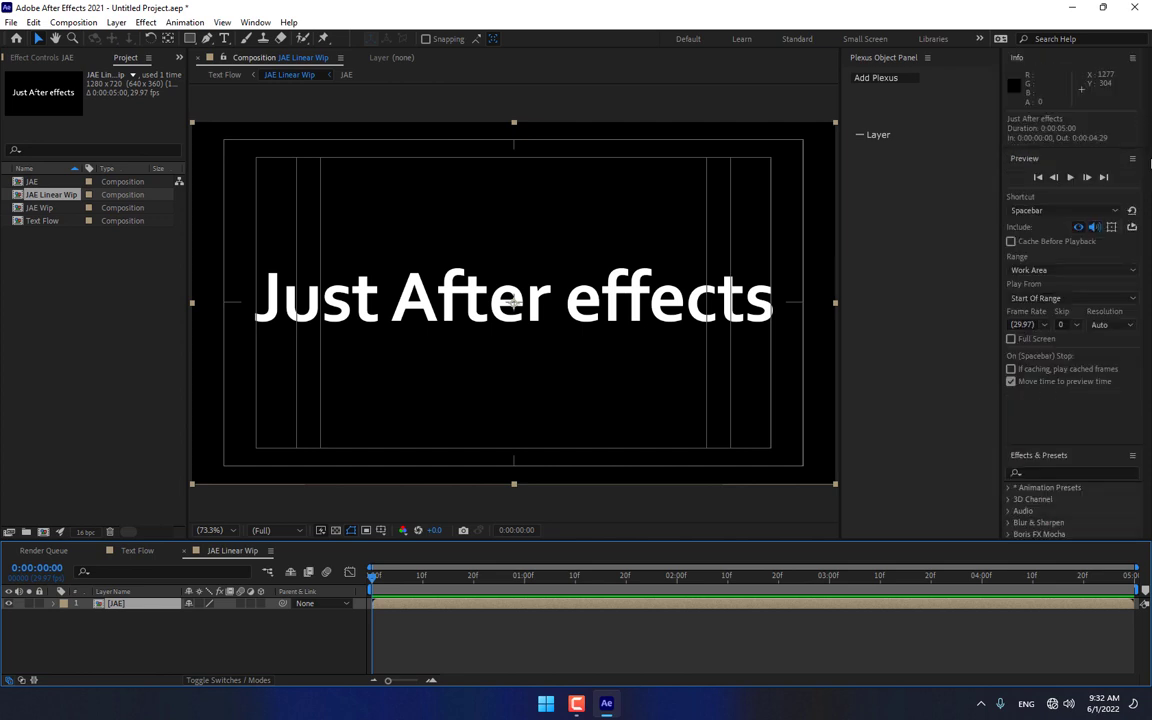
left_click(1055, 472)
type("linear")
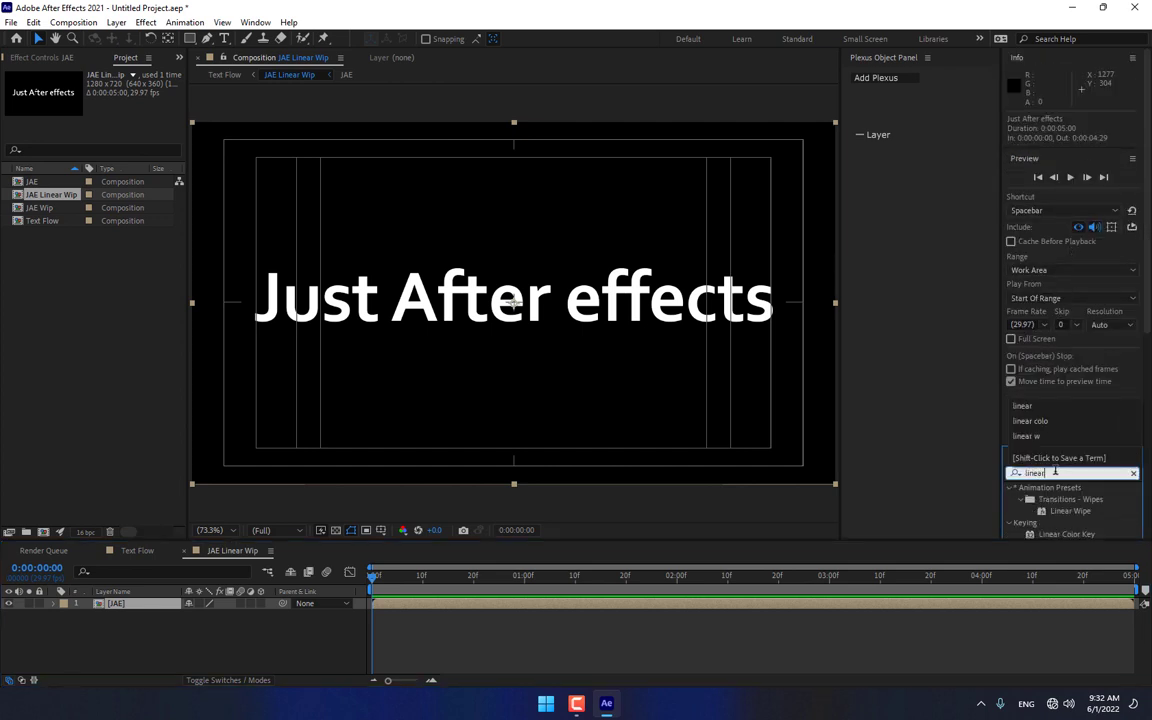
scroll(1092, 517, "down", 2)
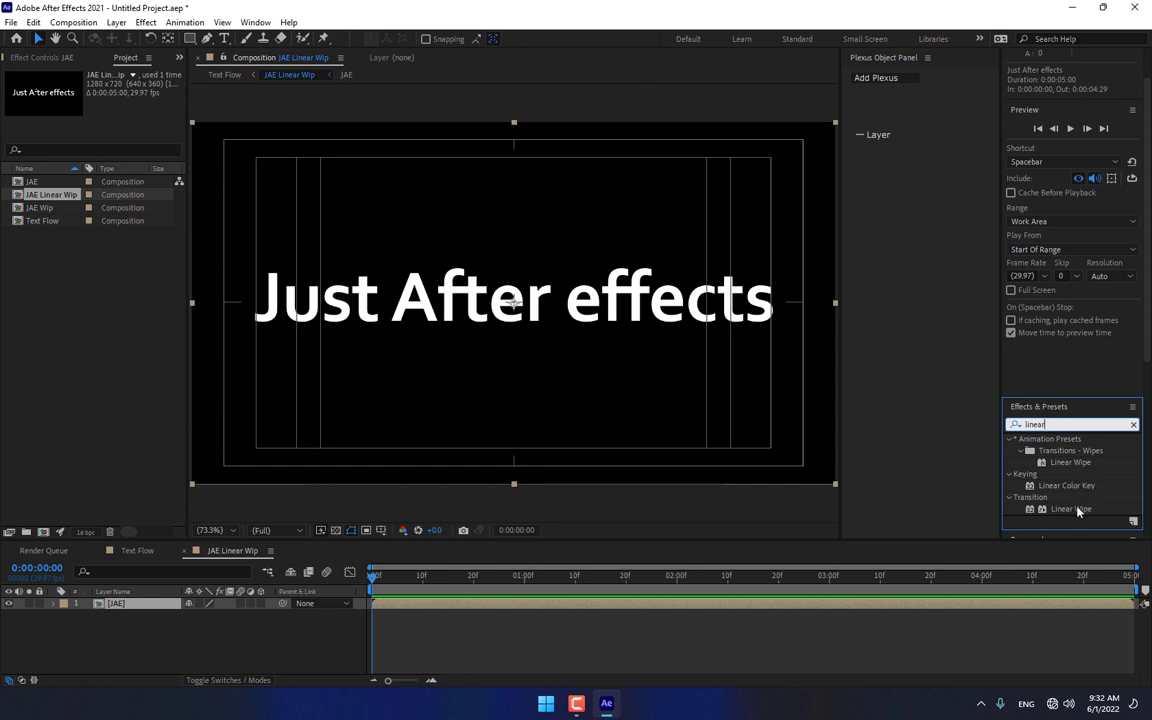
double_click(1070, 509)
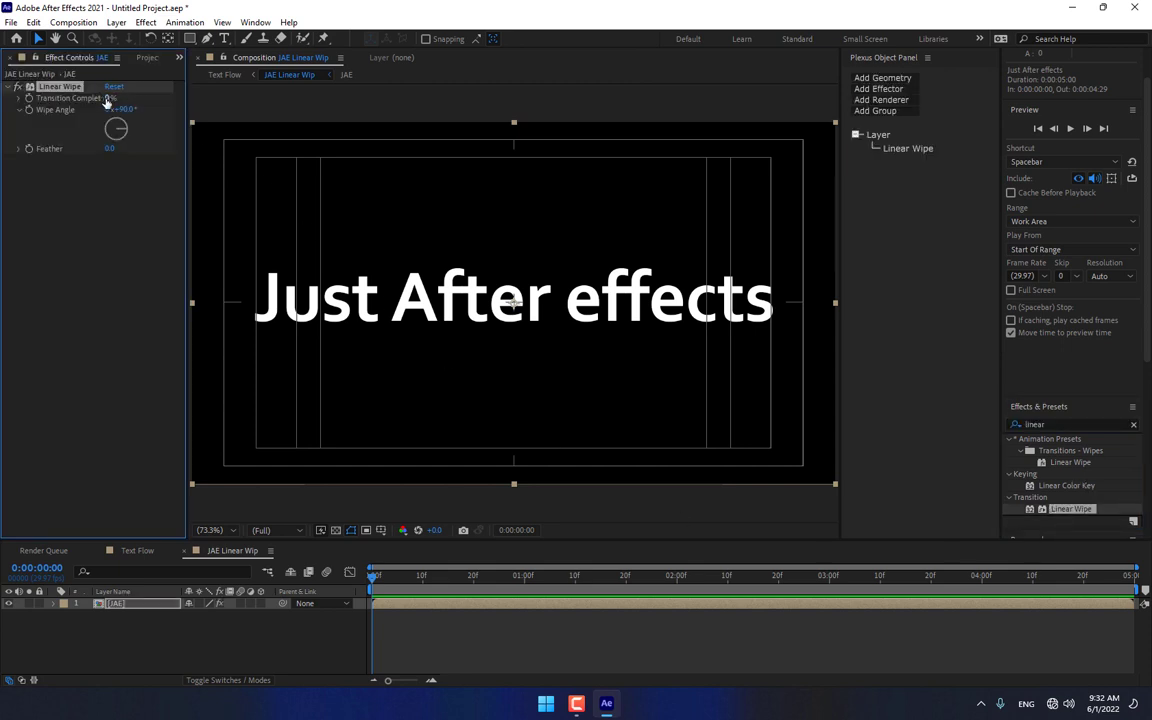
Step: Set the wipe angle to -90° and return Transition Completion to 0%
mouse_move(108, 98)
left_mouse_down()
mouse_move(140, 98)
mouse_move(116, 148)
left_mouse_up()
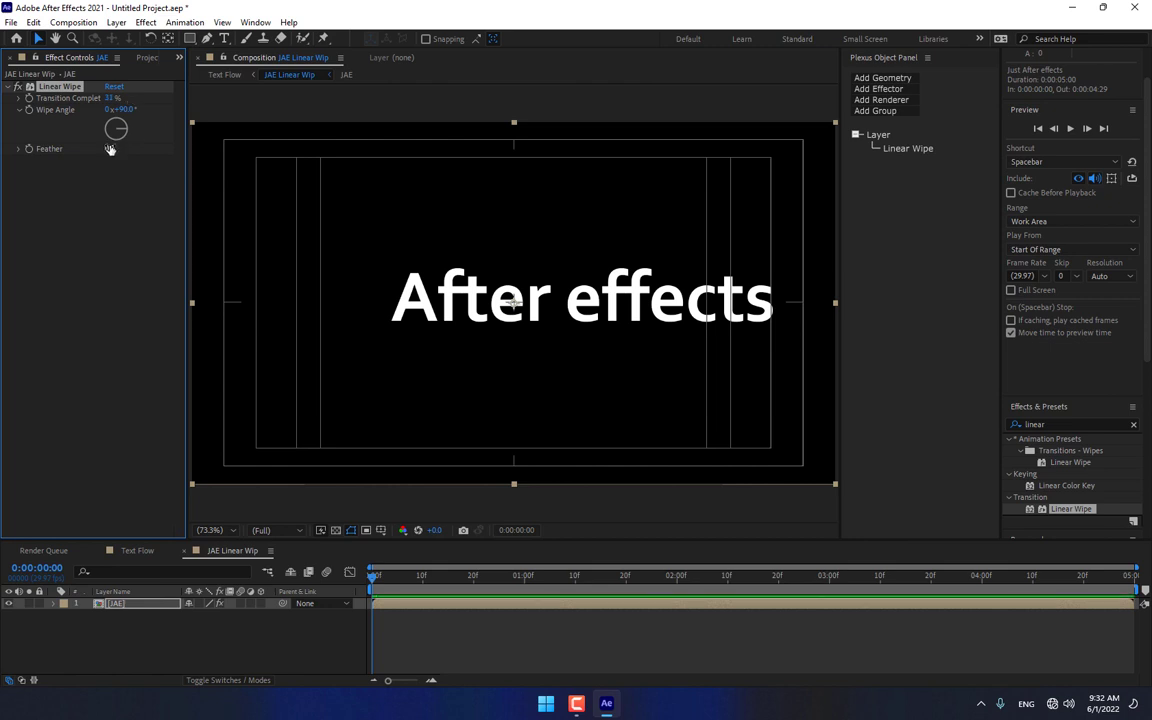
left_click(122, 110)
type("-90")
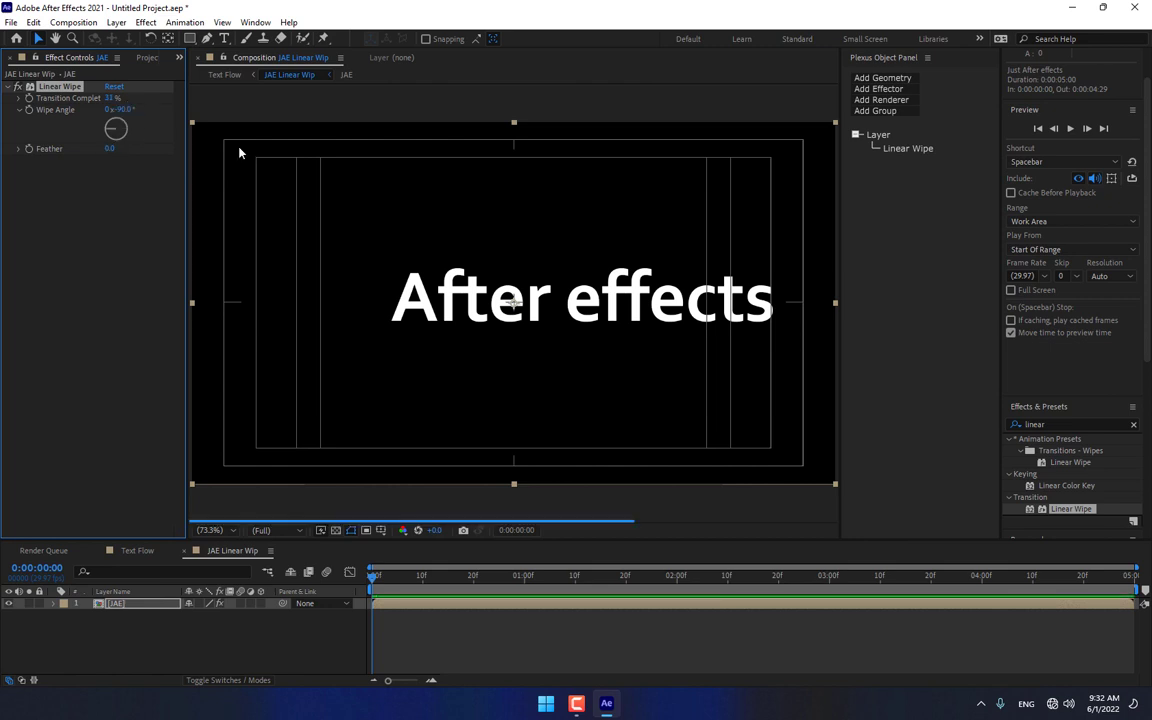
key("Return")
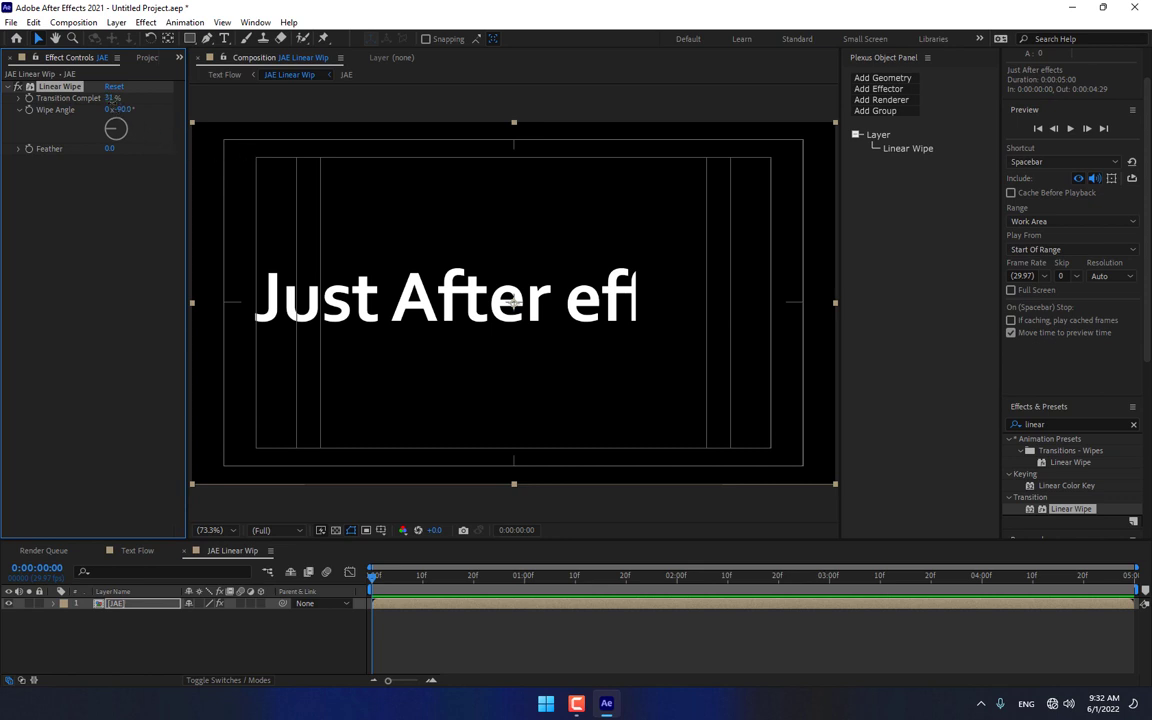
left_click_drag(113, 99, 182, 99)
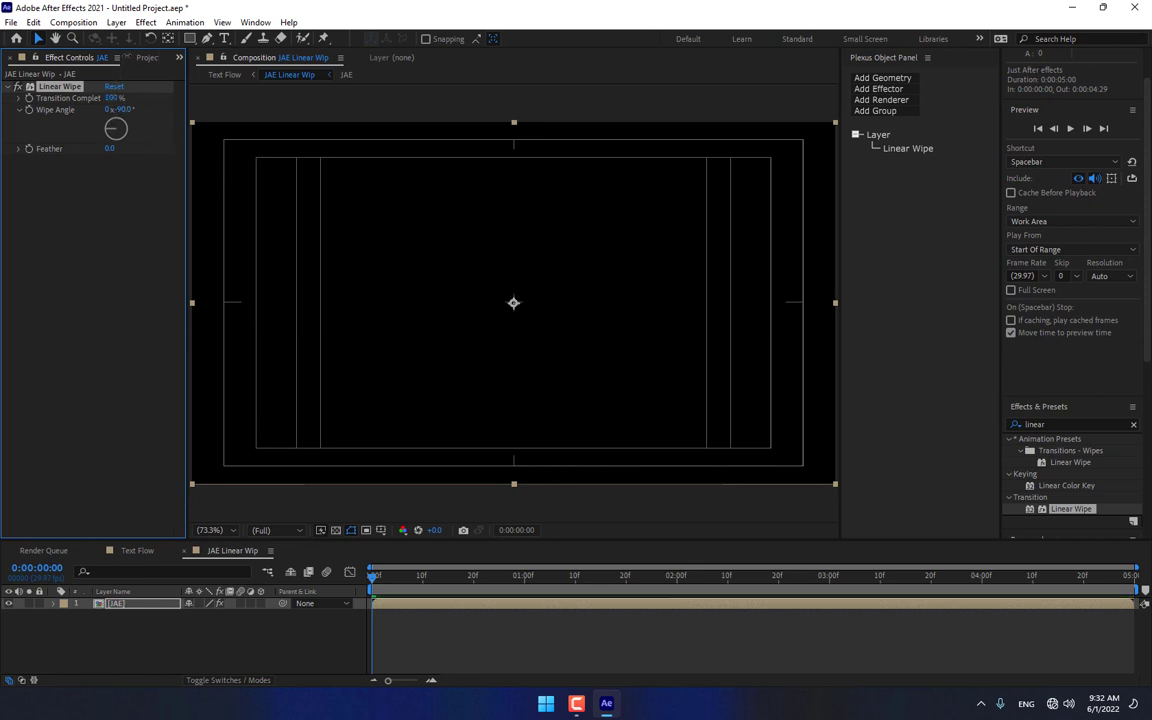
left_click_drag(112, 98, 90, 265)
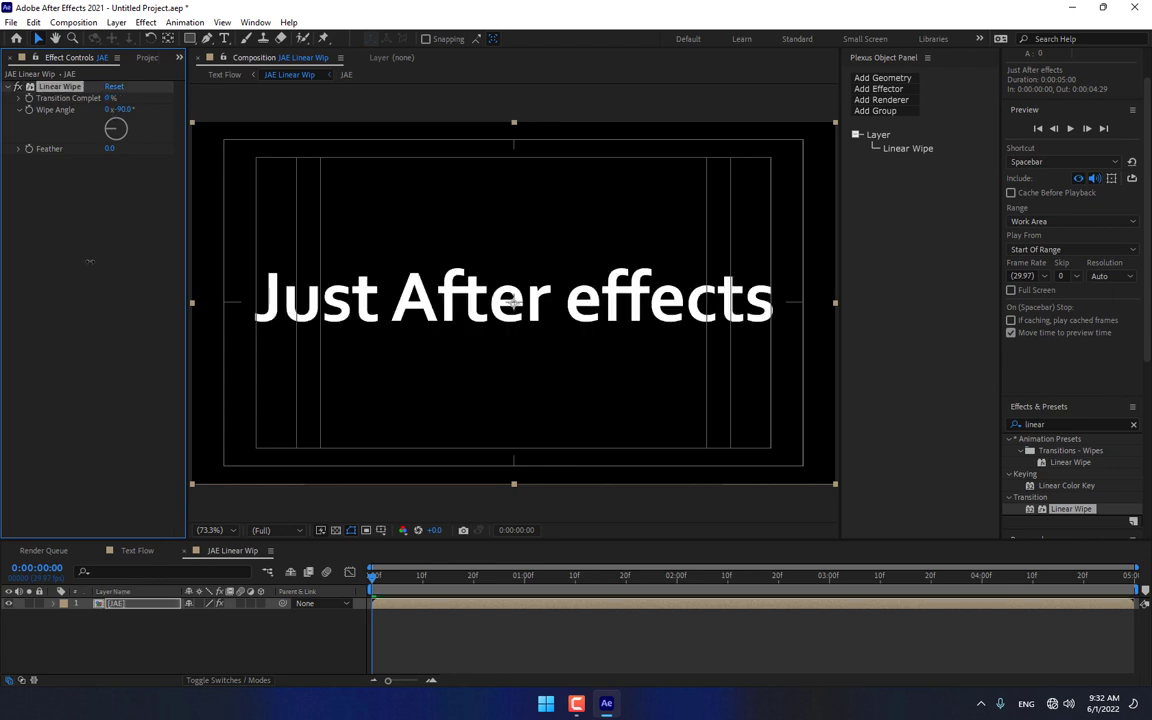
Step: Keyframe Transition Completion at 0% at 1 s and 100% at 3 s, then play it back
left_click(526, 580)
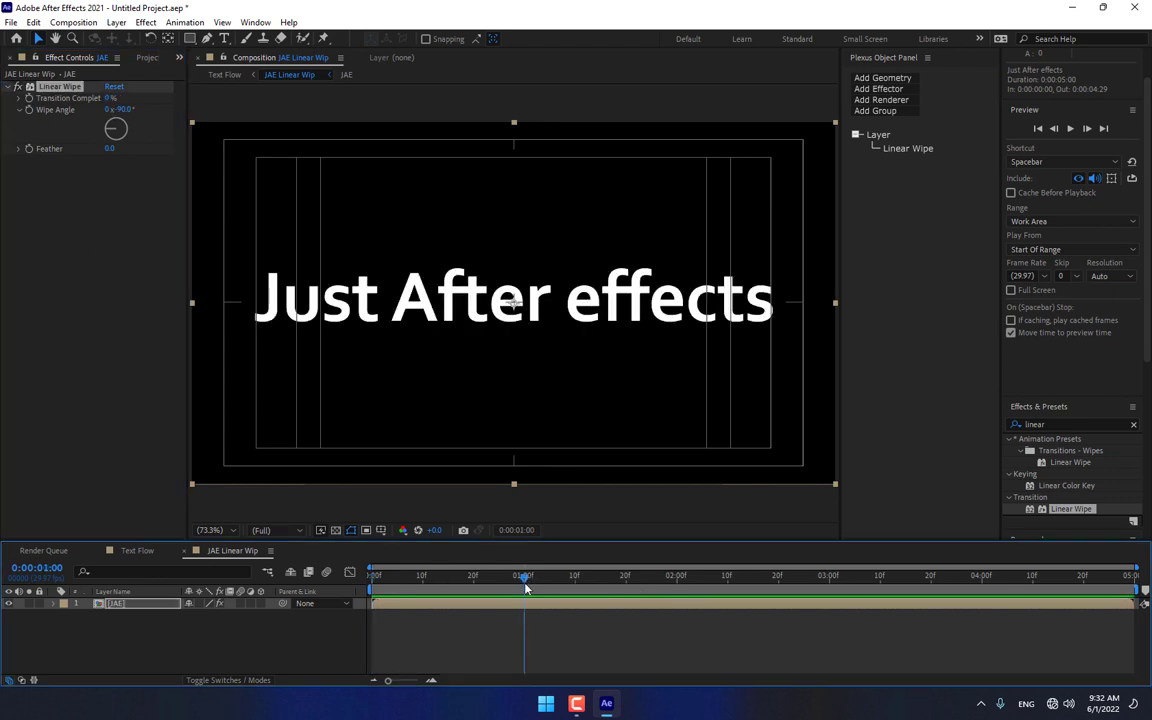
left_click(30, 98)
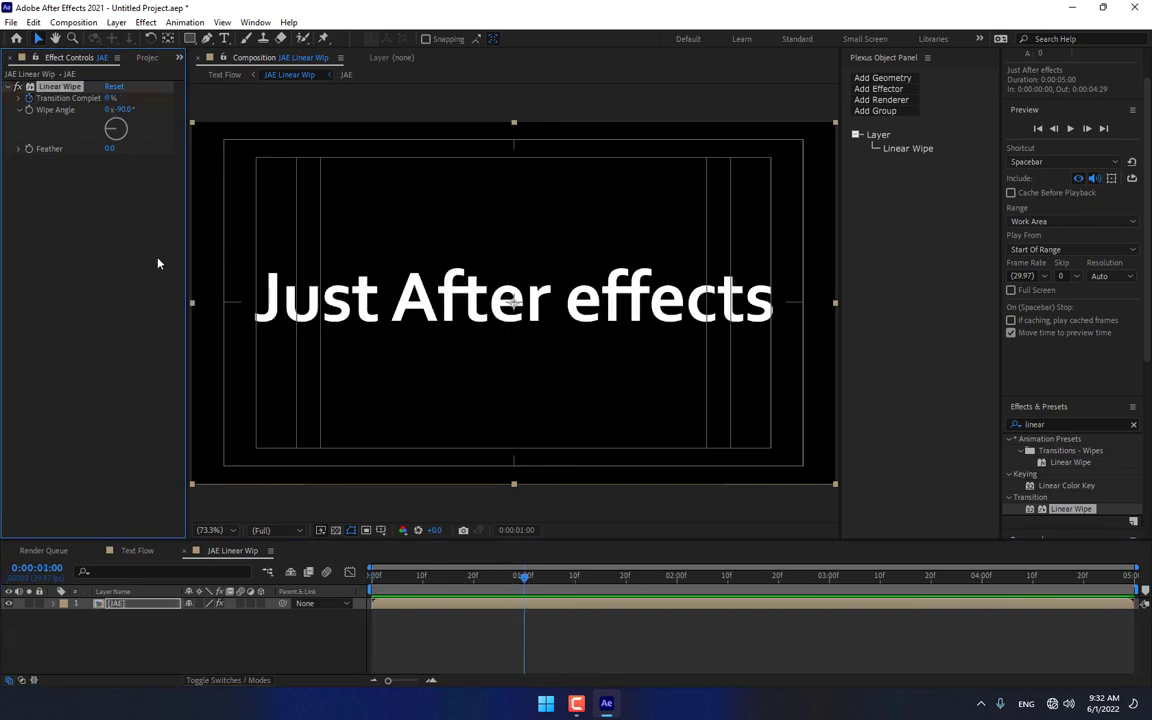
left_click(829, 577)
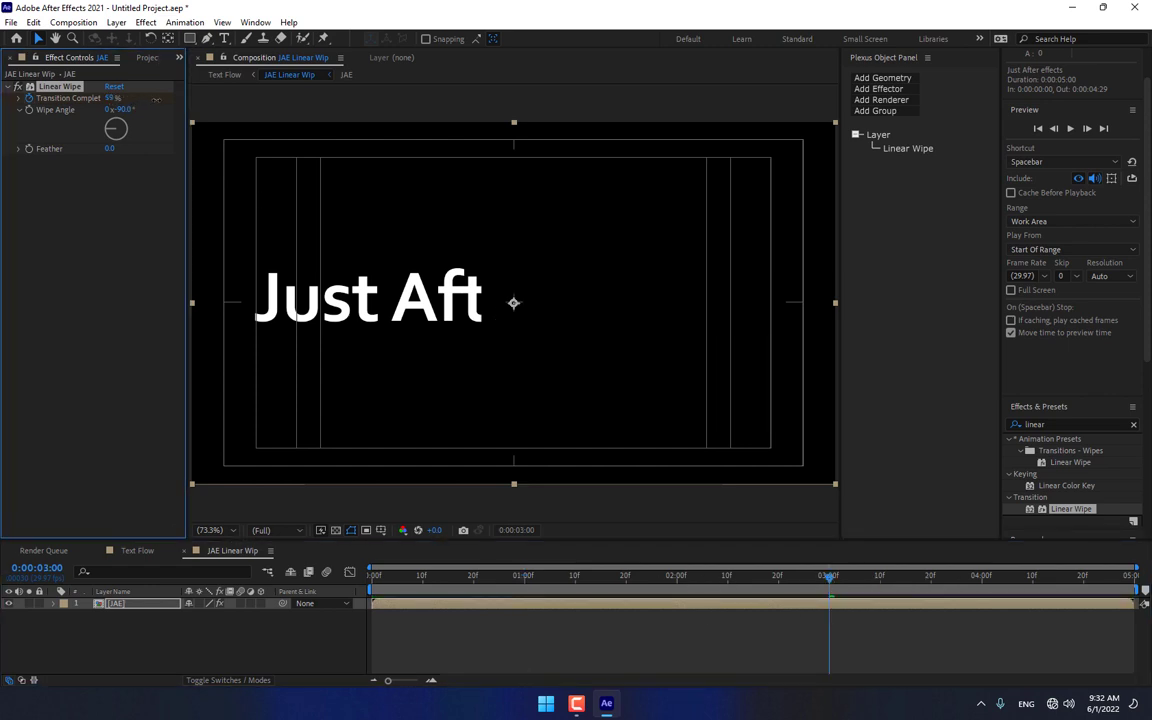
left_click_drag(111, 98, 465, 378)
left_click(561, 637)
key("space")
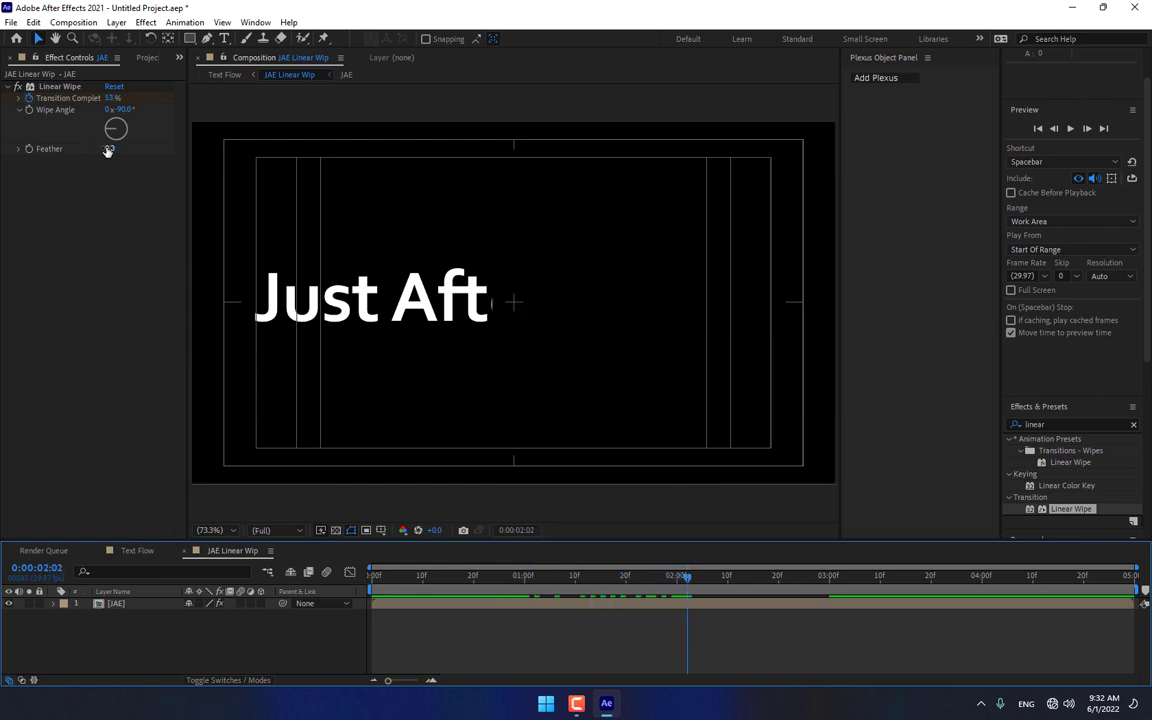
Step: Set the Linear Wipe feather to 100 for a soft edge
left_click(109, 149)
type("100")
key("Return")
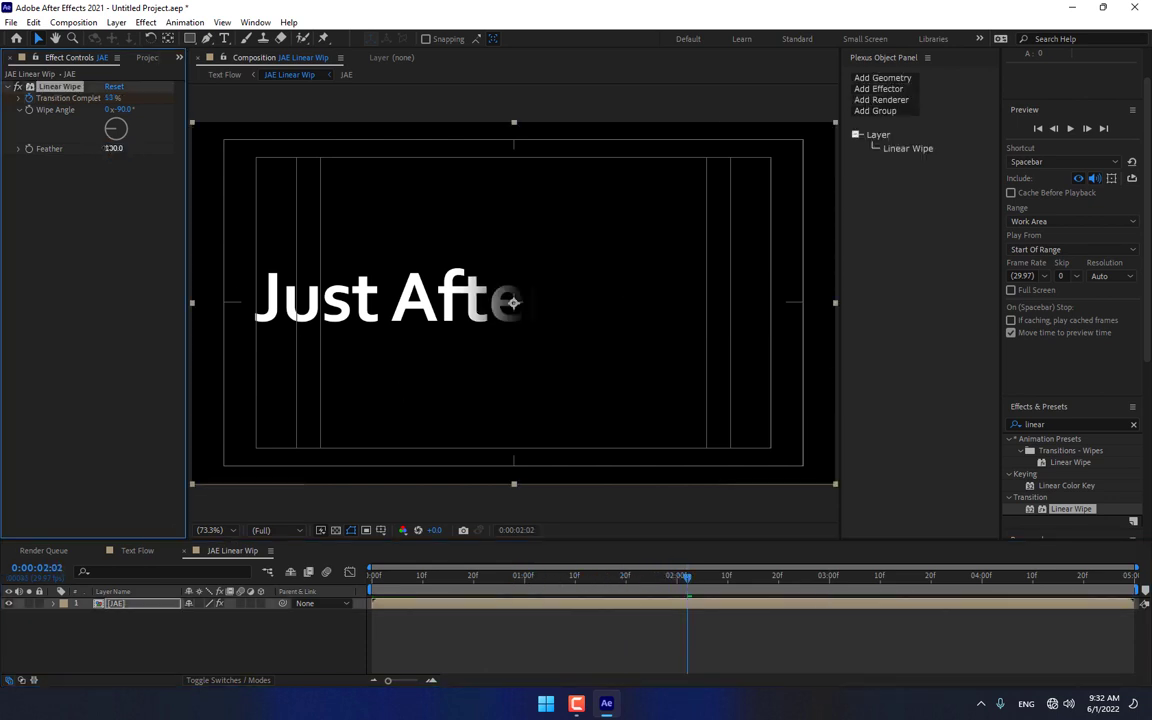
Step: Select the JAE Wip layer in Text Flow and bring up its options
left_click(137, 550)
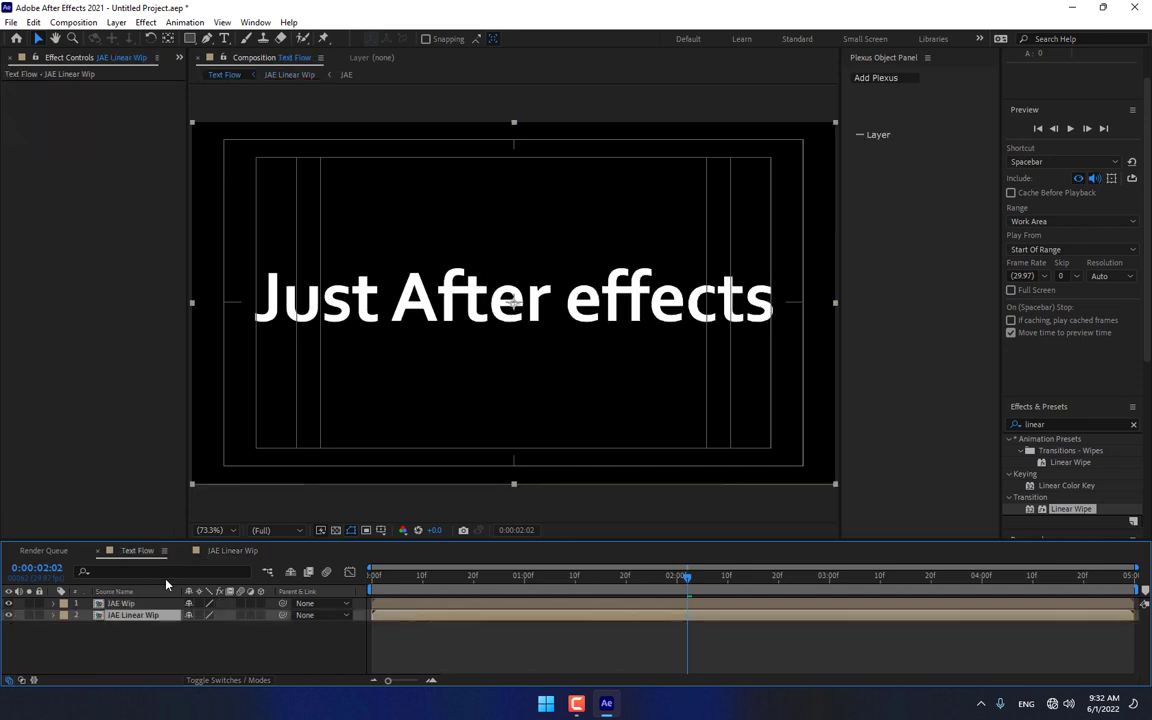
left_click(126, 604)
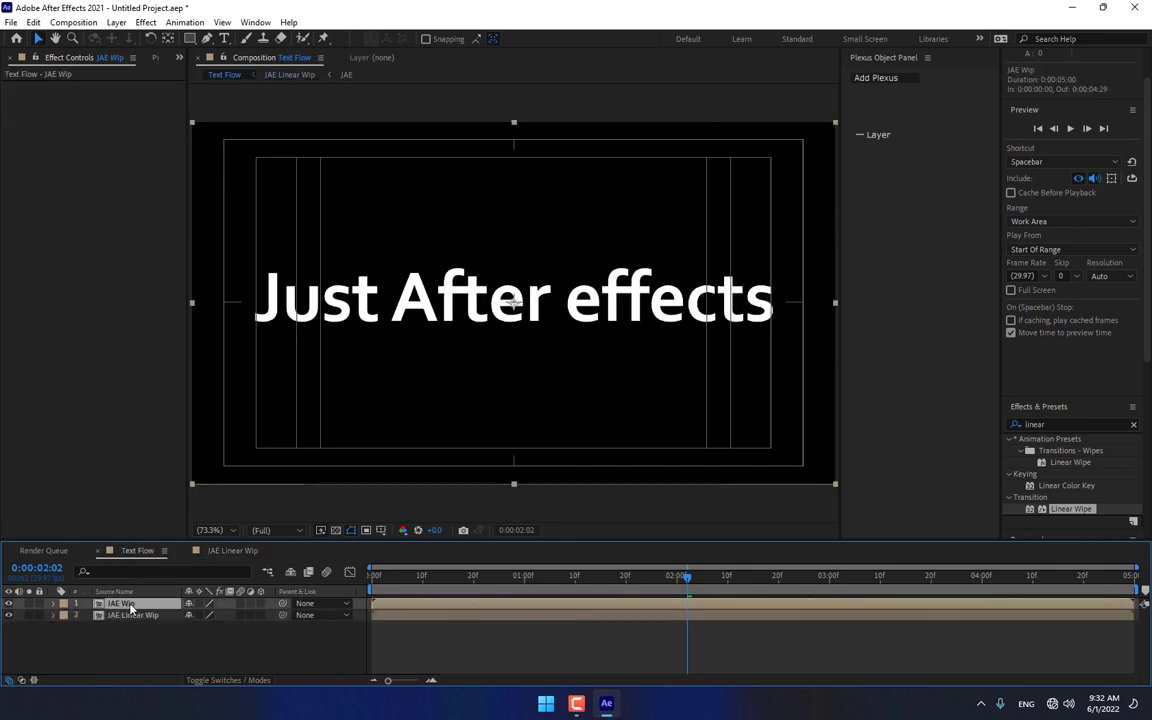
right_click(126, 604)
Step: Open JAE Wip and pre-compose its title text layer as 'JAE lienar wip'
left_click(200, 580)
right_click(136, 603)
left_click(180, 530)
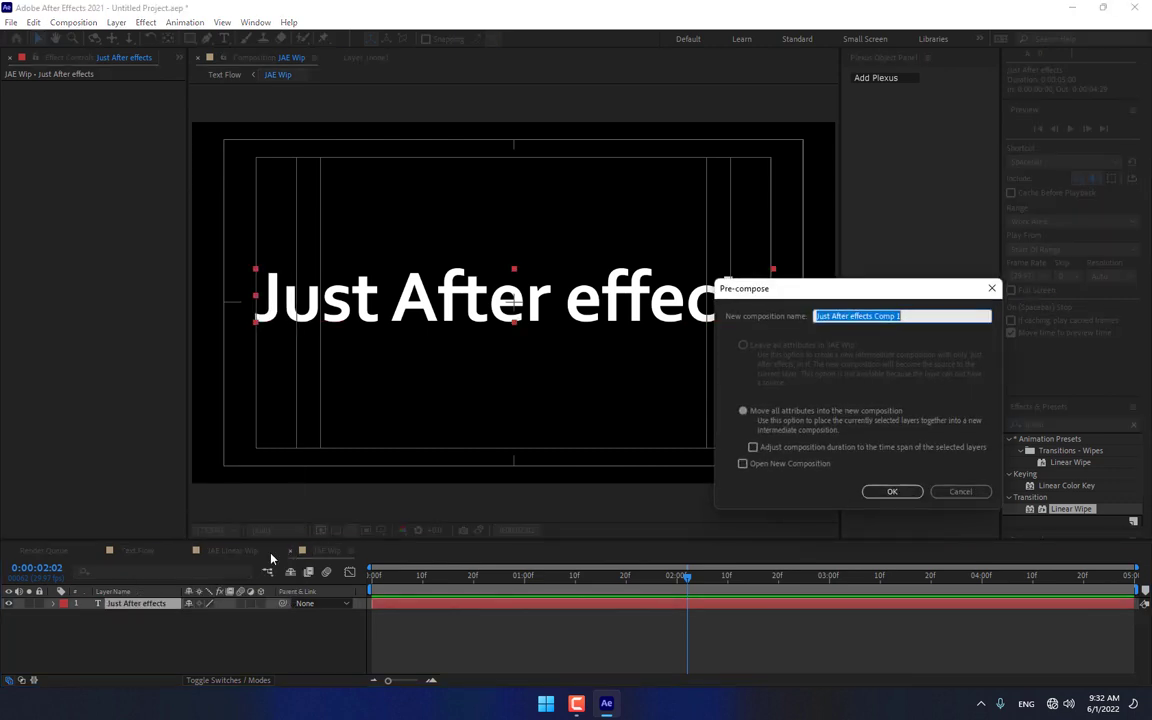
type("JAE Wi")
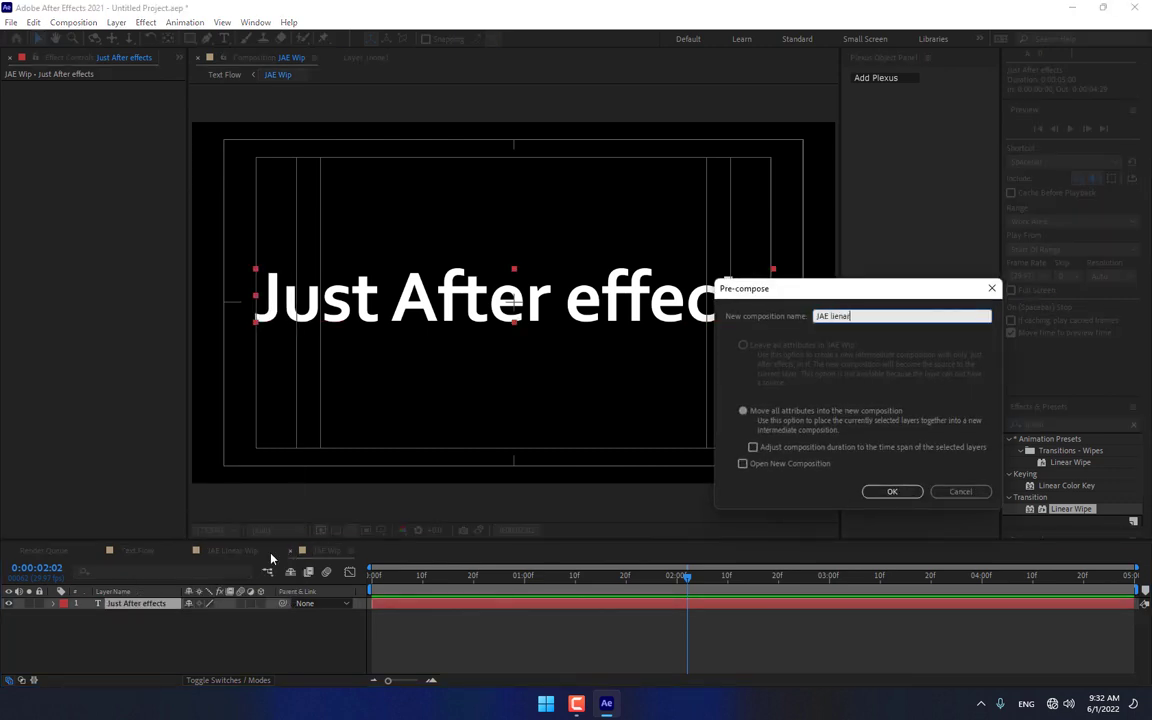
type("p")
key("Return")
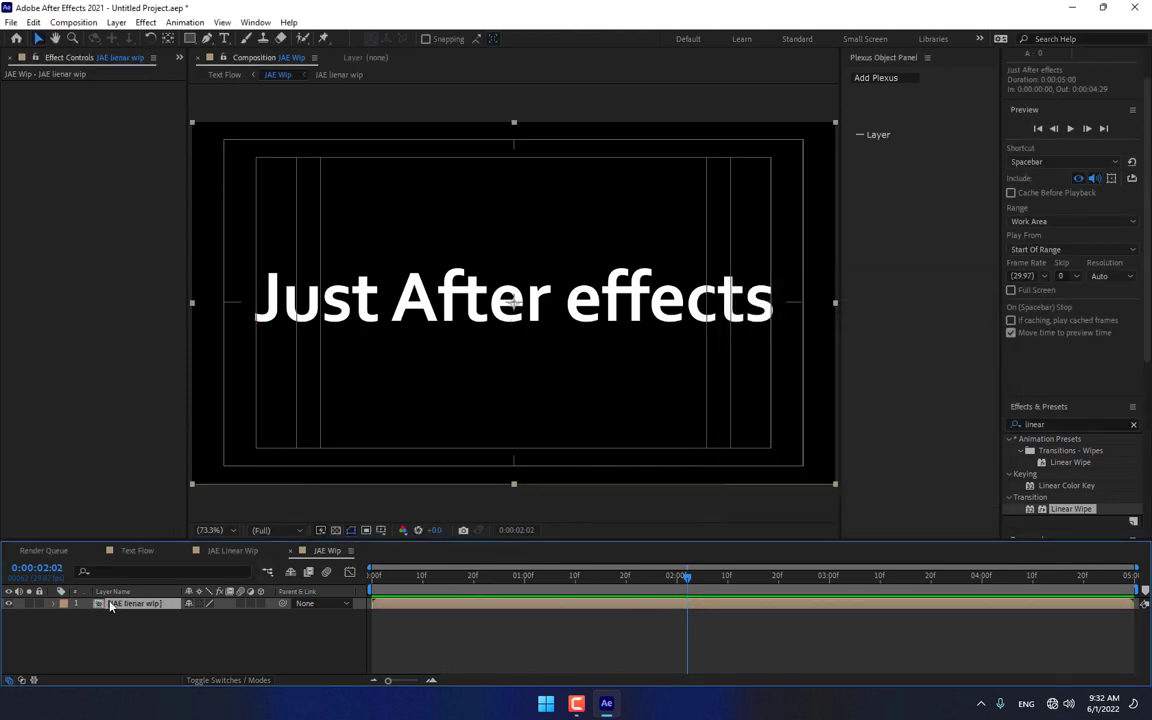
Step: Apply CC Light Sweep to the JAE lienar wip layer, shift its centre right, and open that precomp
left_click(1068, 425)
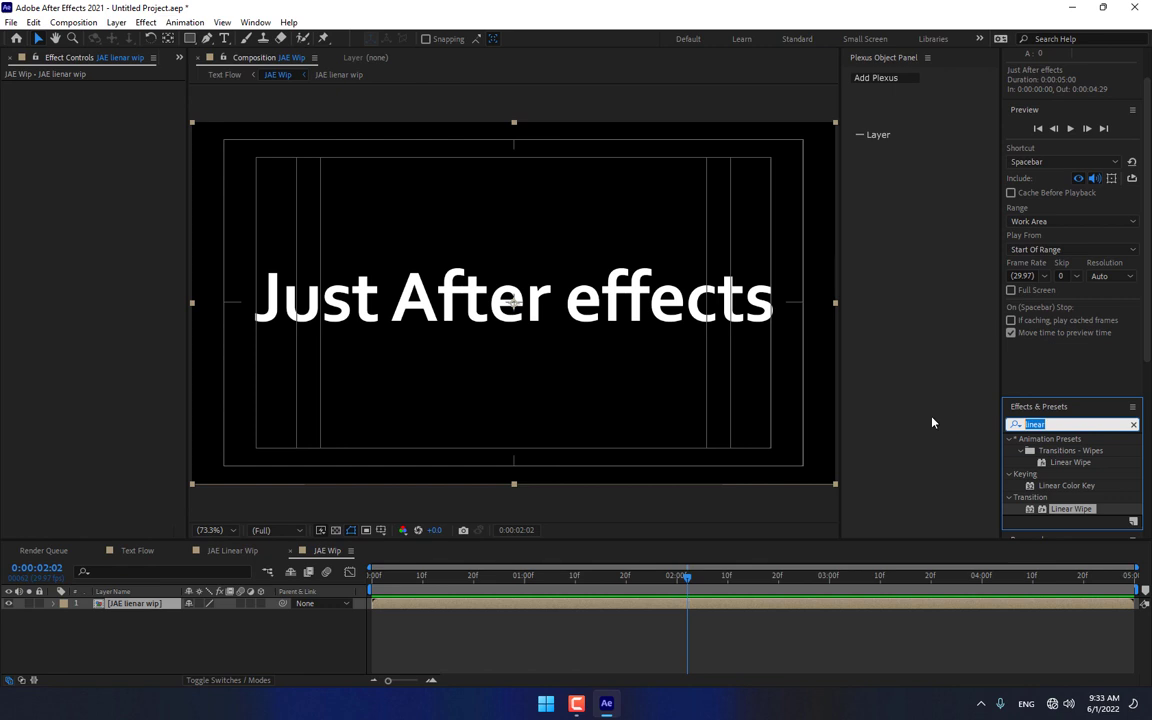
type("cc light")
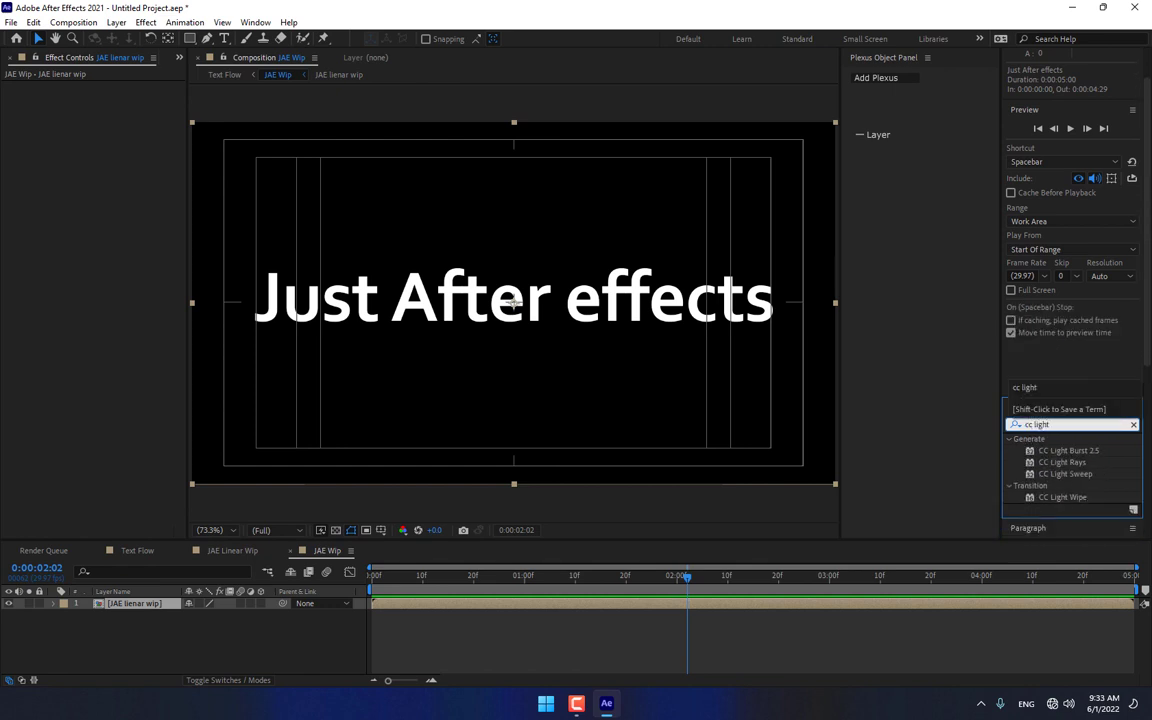
double_click(1066, 474)
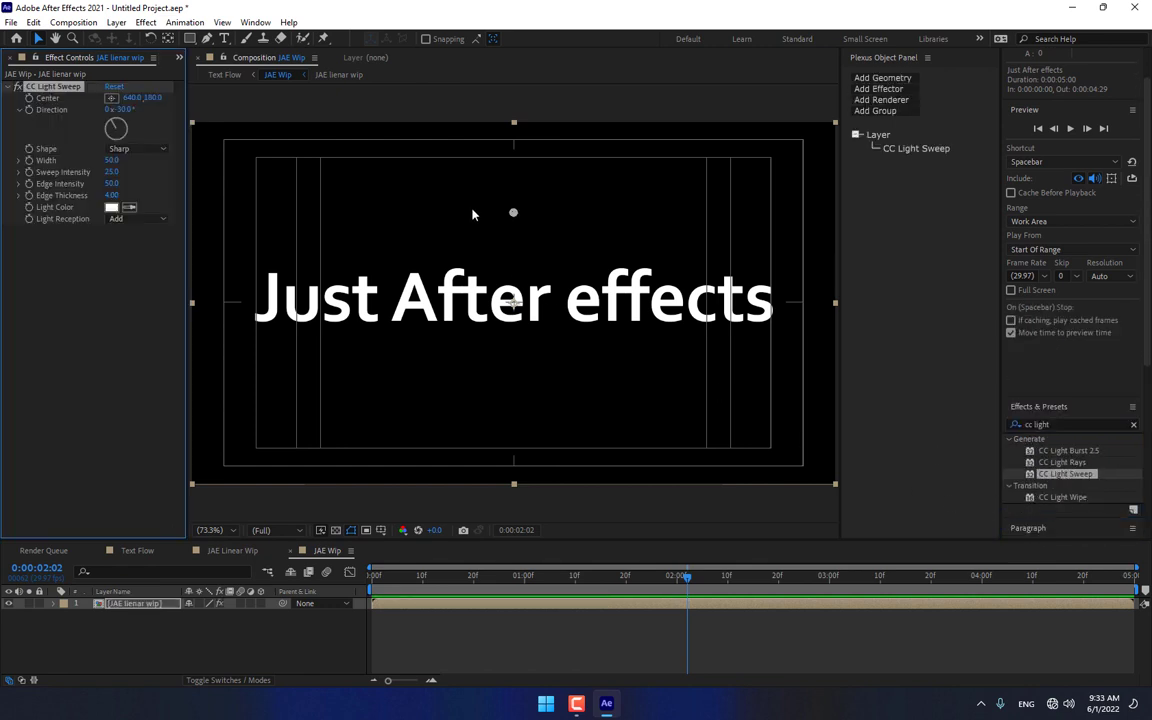
mouse_move(510, 211)
left_mouse_down()
mouse_move(419, 200)
mouse_move(563, 200)
mouse_move(595, 216)
mouse_move(521, 216)
left_mouse_up()
double_click(158, 604)
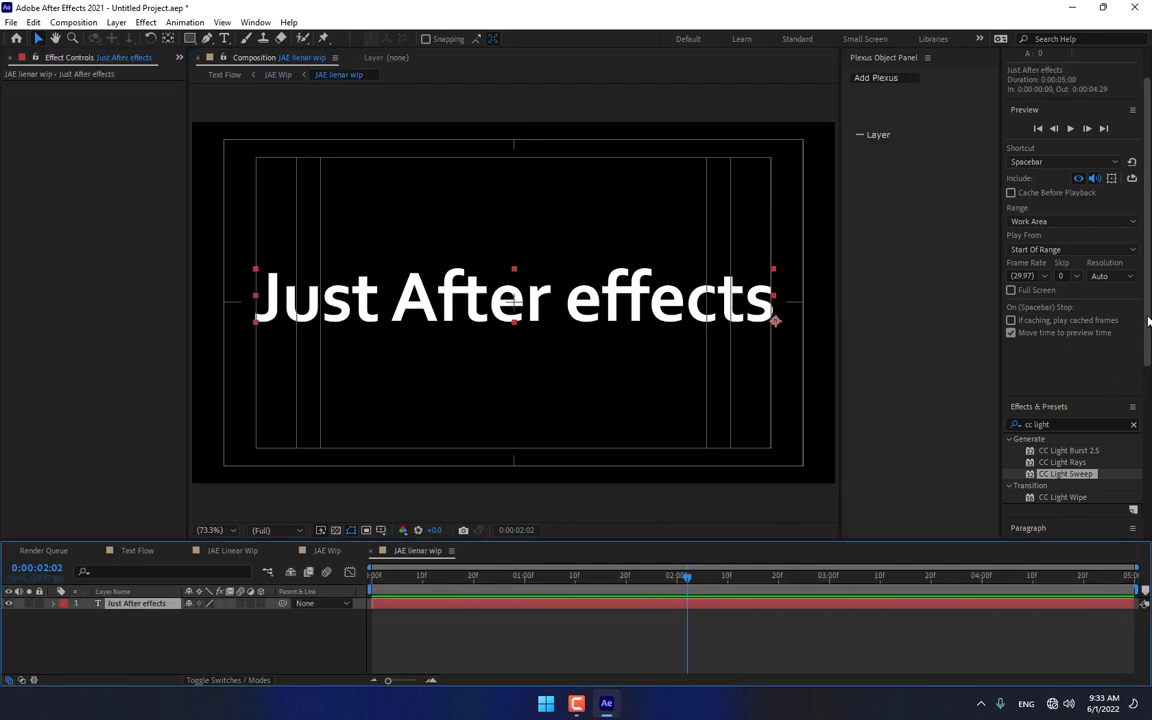
Step: Change the title's fill colour from white to golden orange hex FFC000
scroll(1140, 365, "down", 5)
left_click(1120, 418)
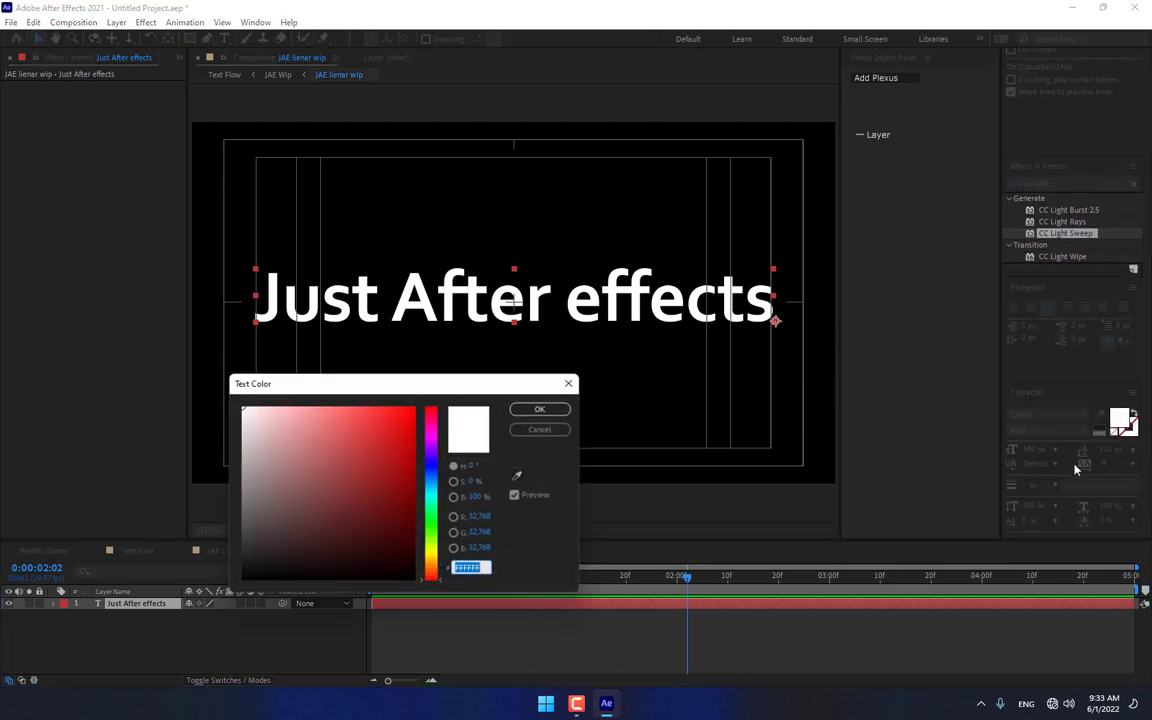
left_click_drag(433, 569, 437, 564)
left_click(415, 407)
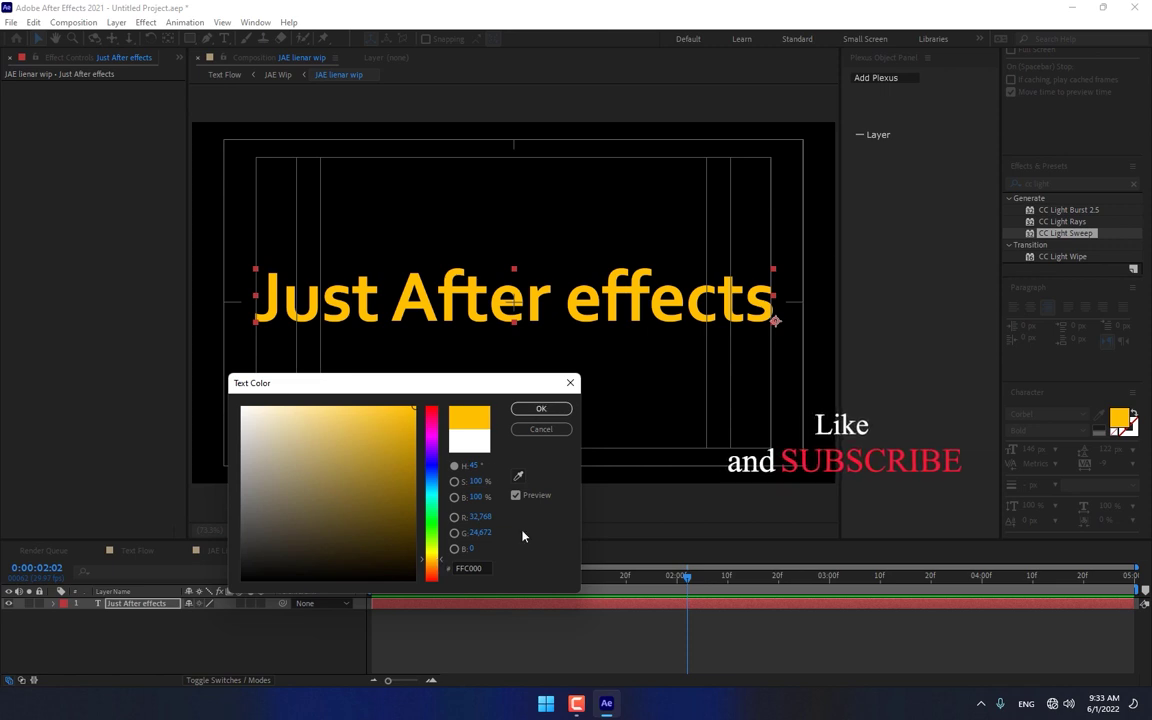
left_click_drag(483, 568, 468, 568)
right_click(480, 568)
left_click(566, 486)
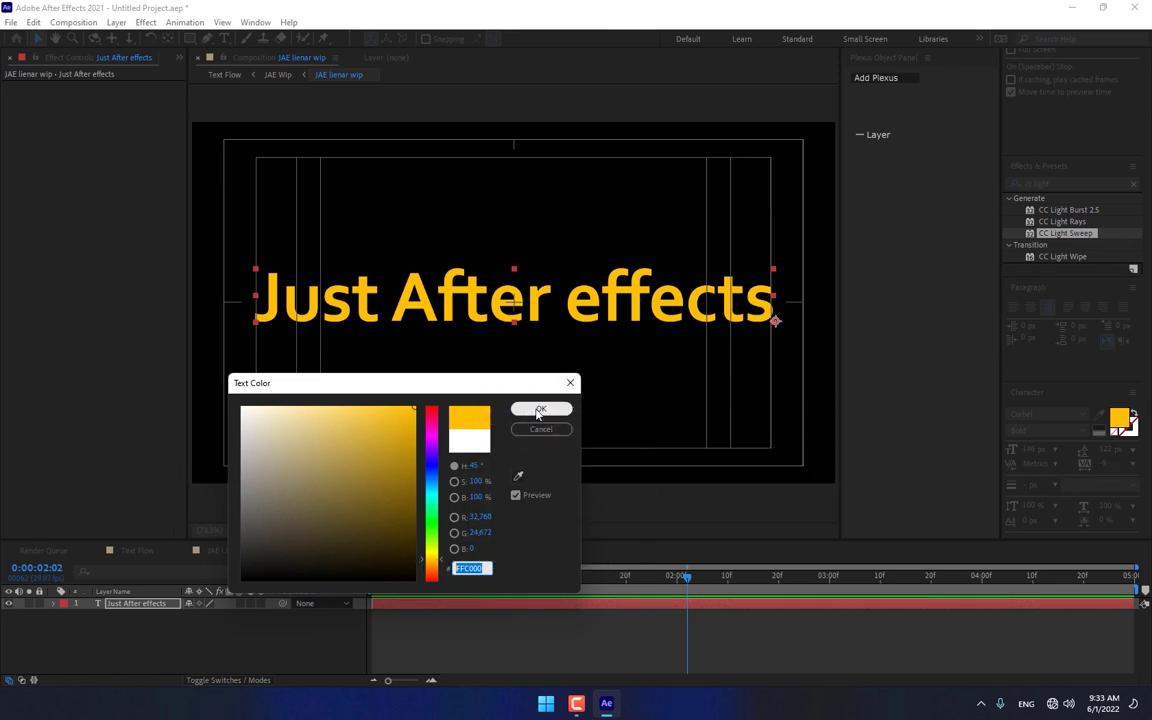
left_click(539, 412)
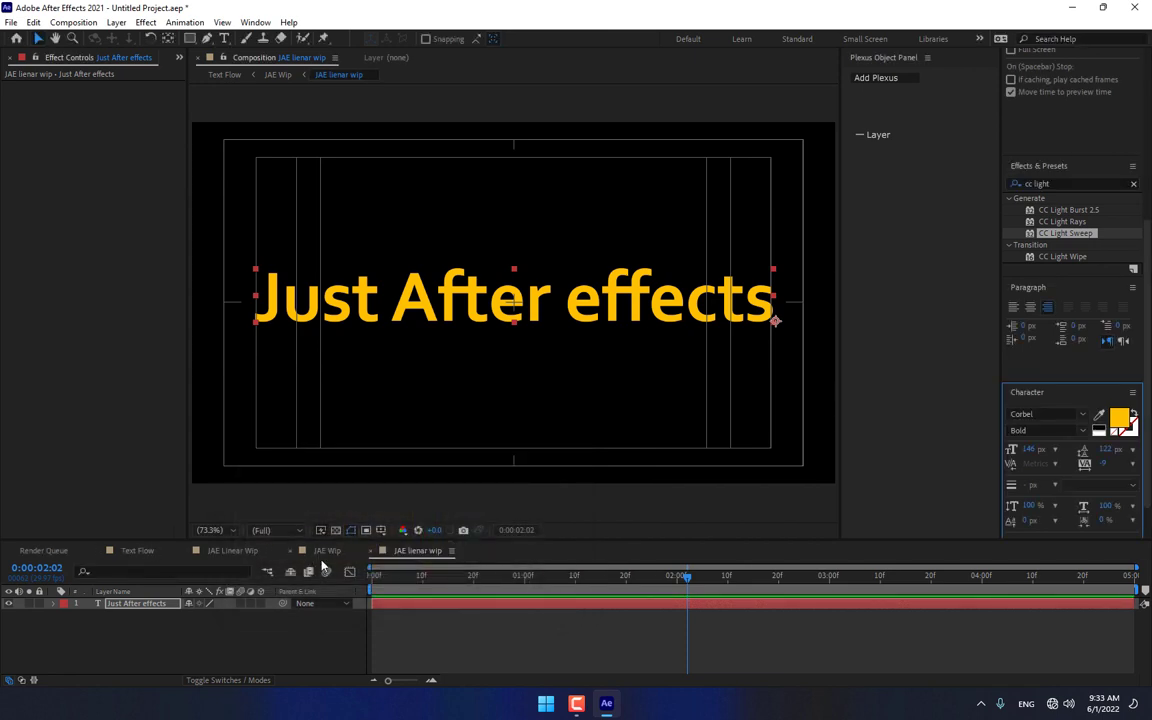
Step: In JAE Wip, set the light sweep direction to 0° and place its centre at the right edge
left_click(326, 551)
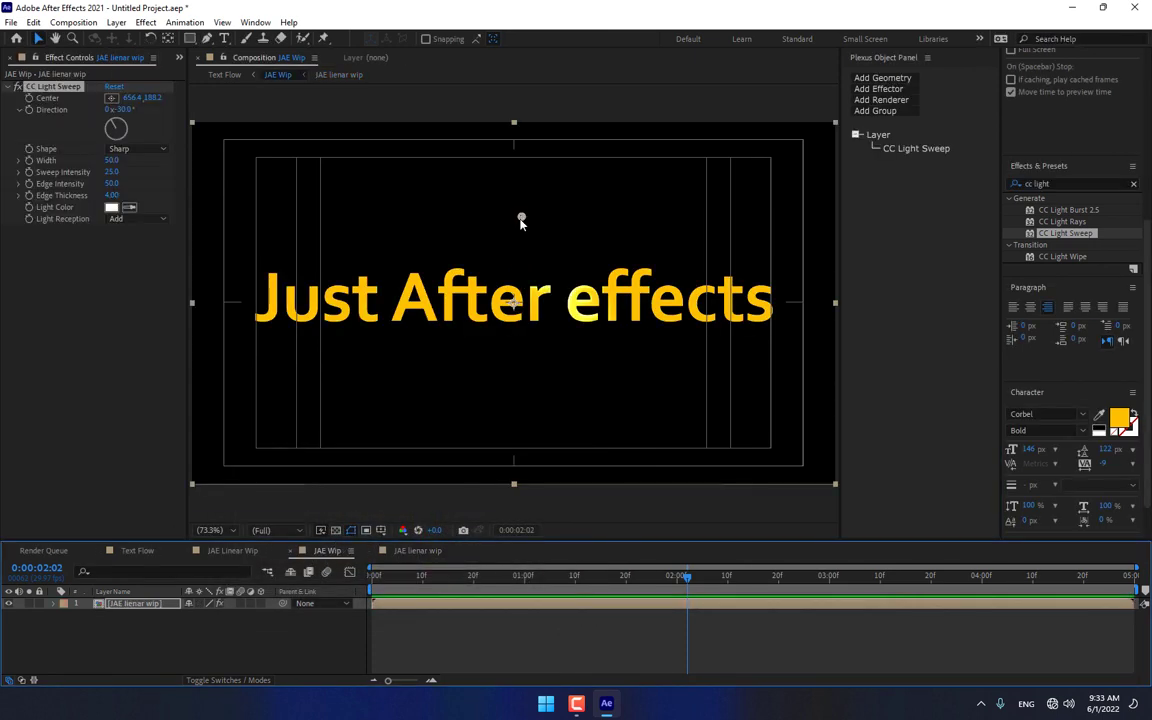
mouse_move(520, 222)
left_mouse_down()
mouse_move(556, 205)
mouse_move(431, 212)
left_mouse_up()
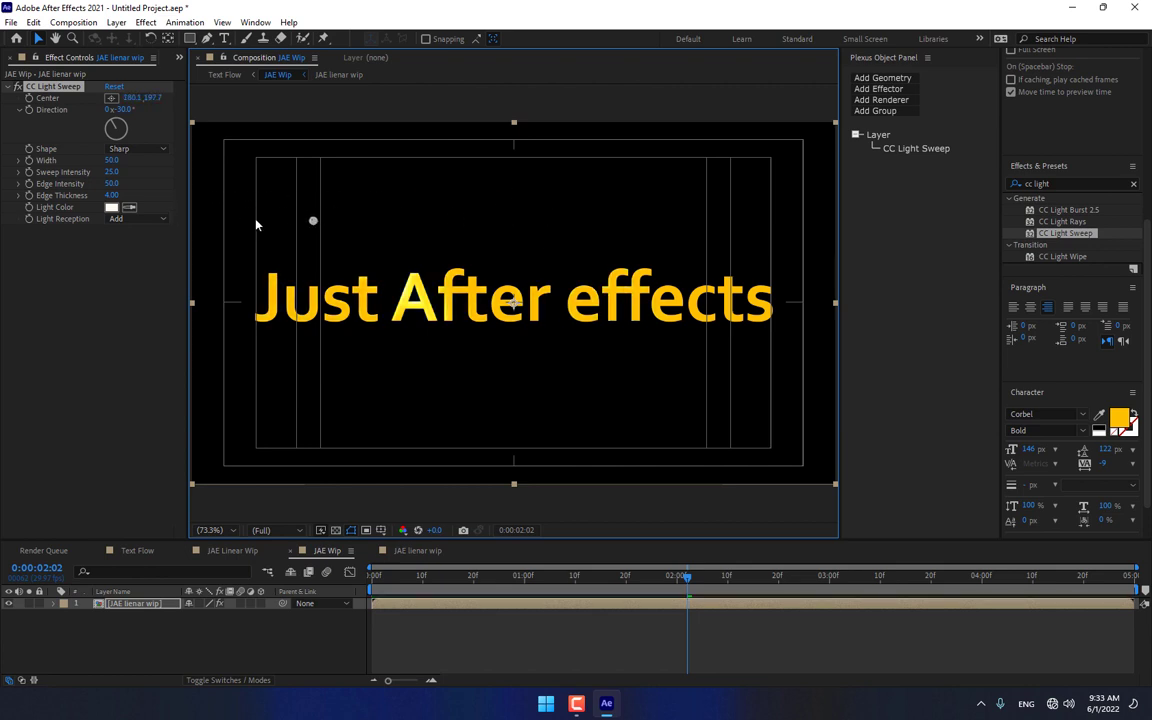
left_click_drag(282, 222, 450, 222)
left_click(124, 110)
type("0")
key("Return")
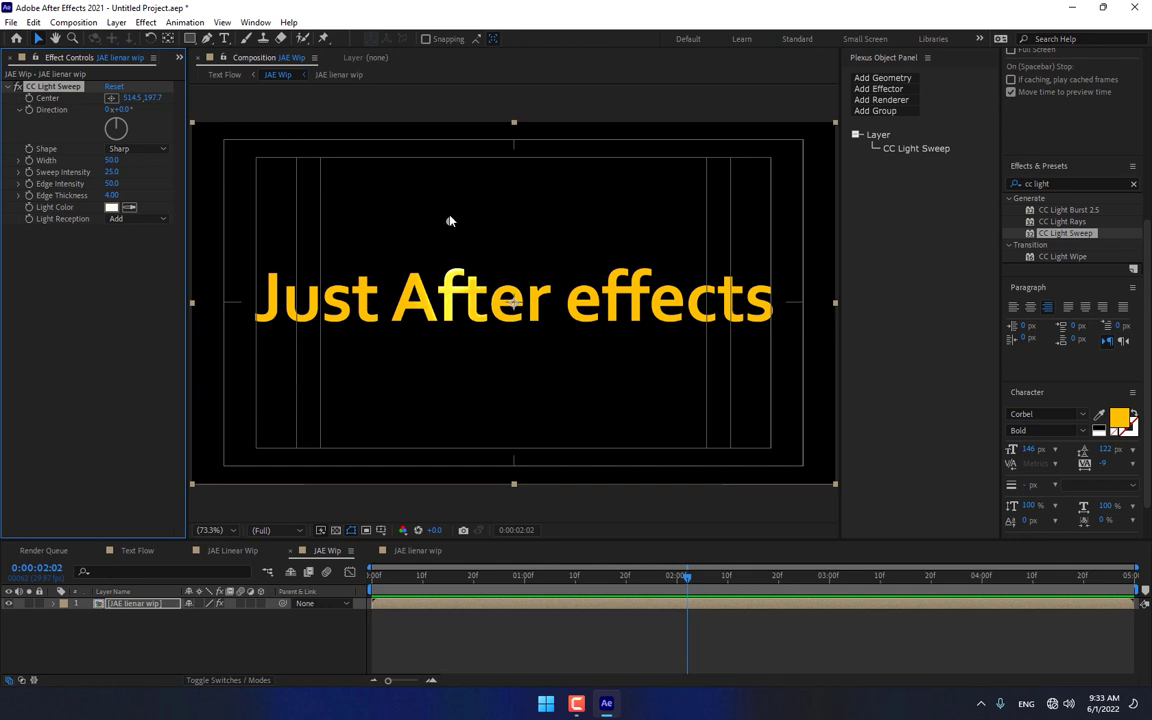
left_click_drag(450, 222, 836, 185)
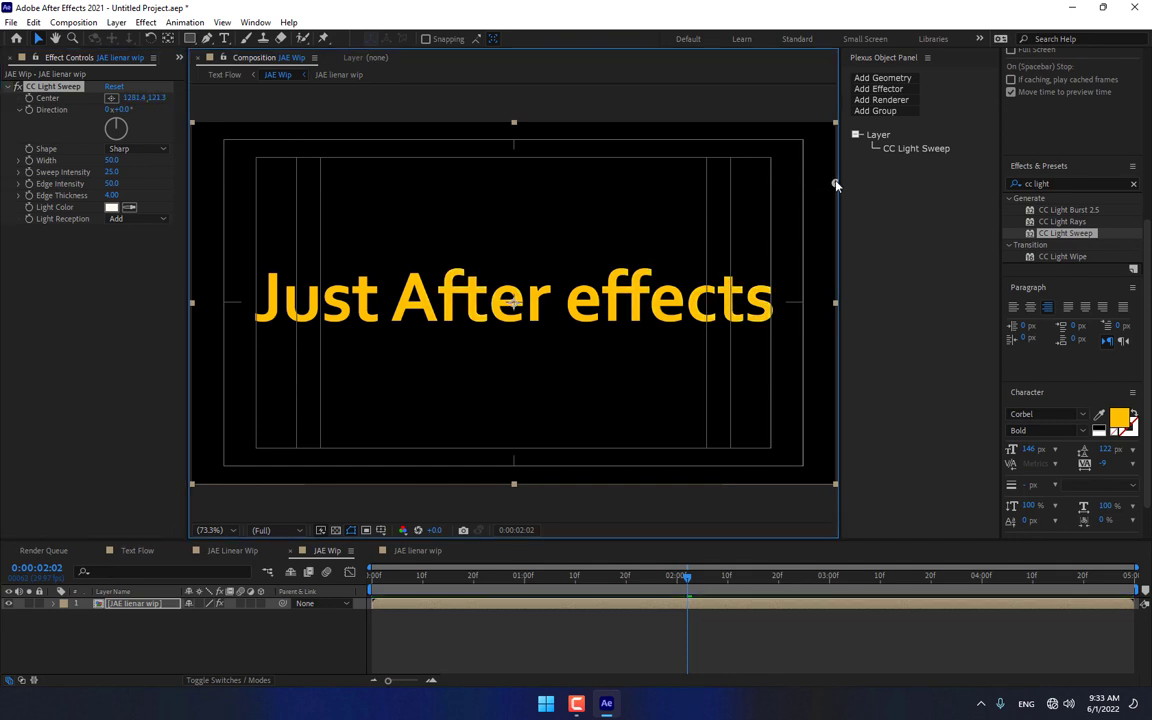
Step: Keyframe the sweep centre at the right edge at 1 s and top-left at 3 s, then scrub to preview
left_click(524, 578)
left_click(43, 137)
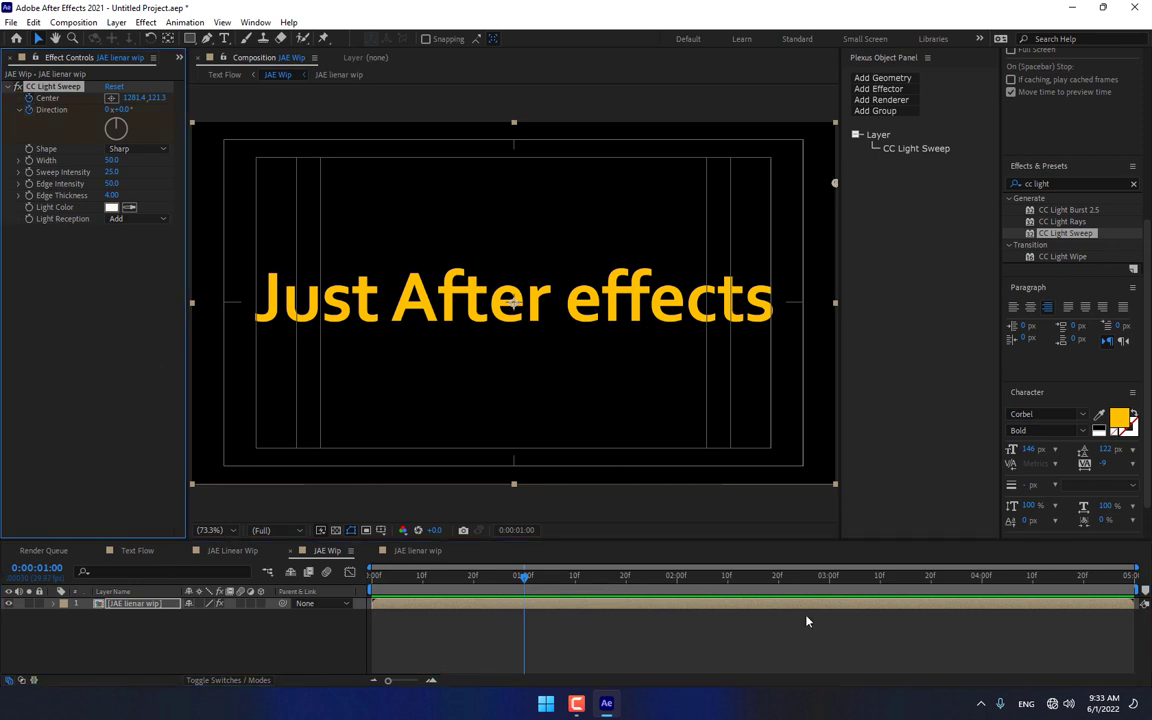
left_click(830, 578)
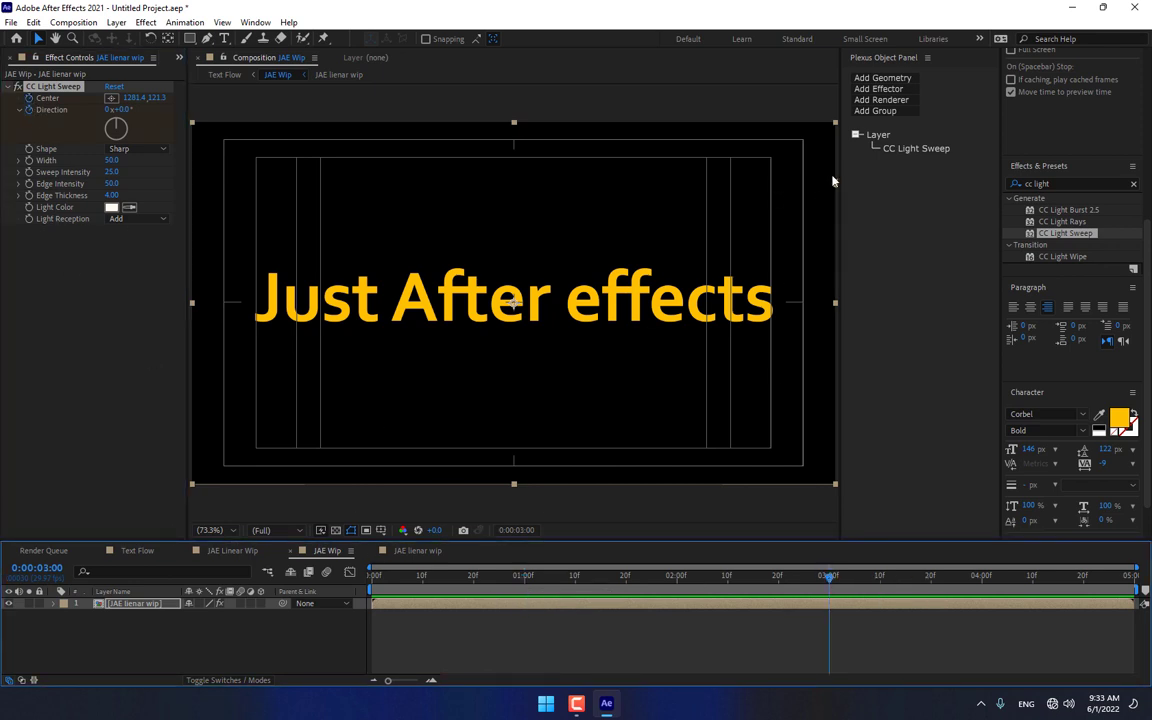
left_click_drag(835, 186, 193, 157)
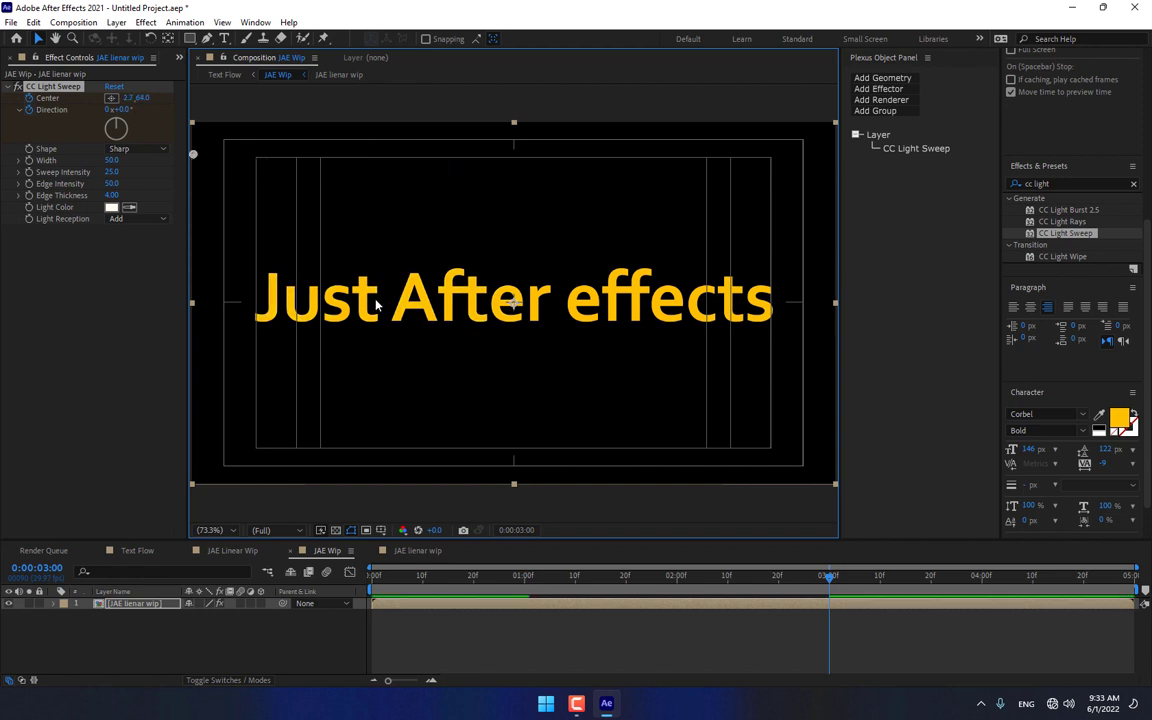
left_click(662, 634)
mouse_move(830, 578)
left_mouse_down()
mouse_move(634, 602)
mouse_move(722, 599)
mouse_move(656, 598)
left_mouse_up()
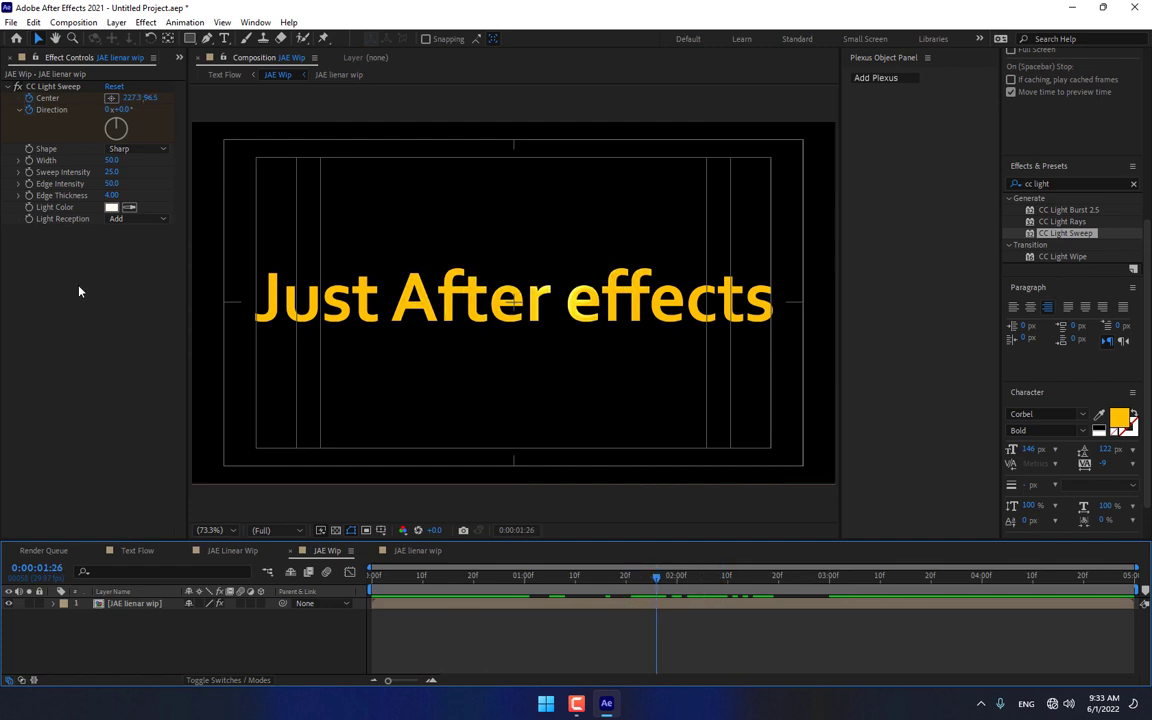
left_click(55, 87)
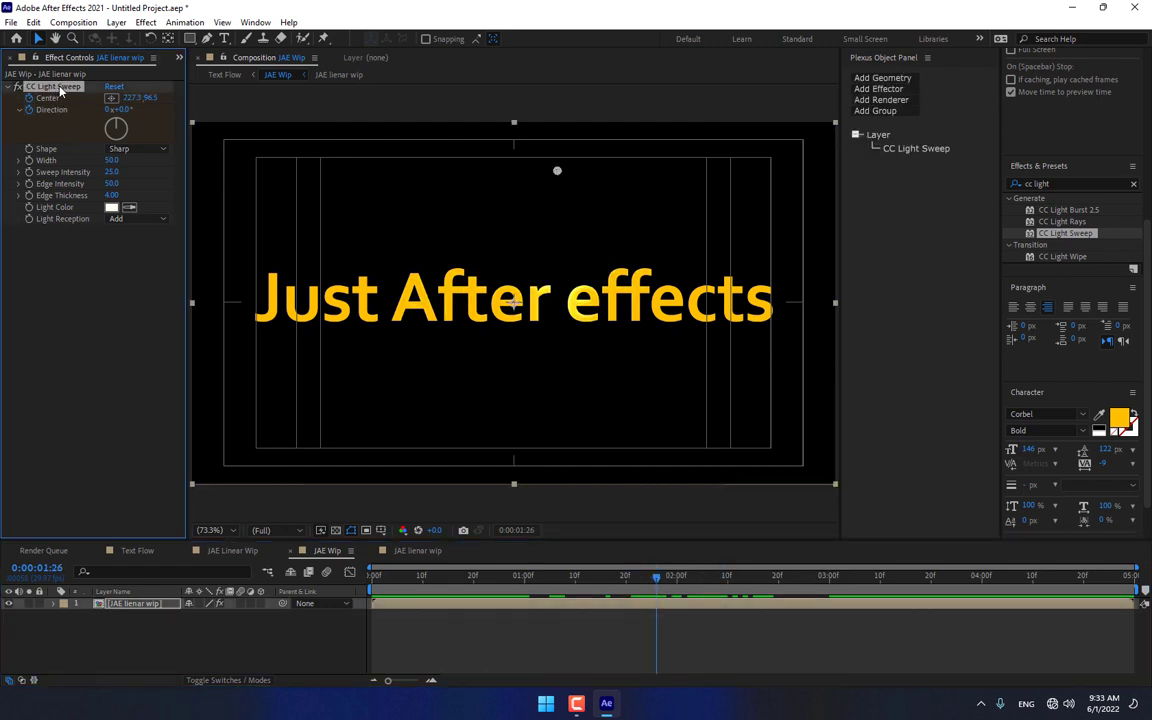
Step: Delete the existing CC Light Sweep and add a new black solid layer to JAE Wip
key("Delete")
right_click(186, 634)
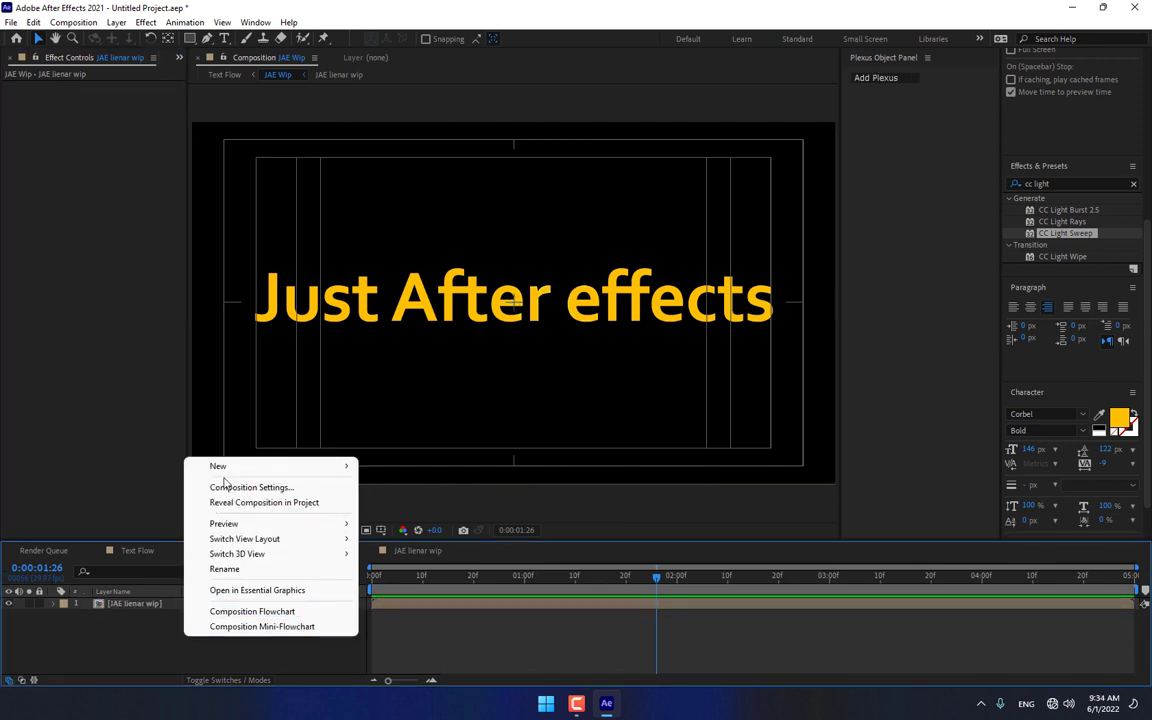
mouse_move(218, 466)
left_click(440, 504)
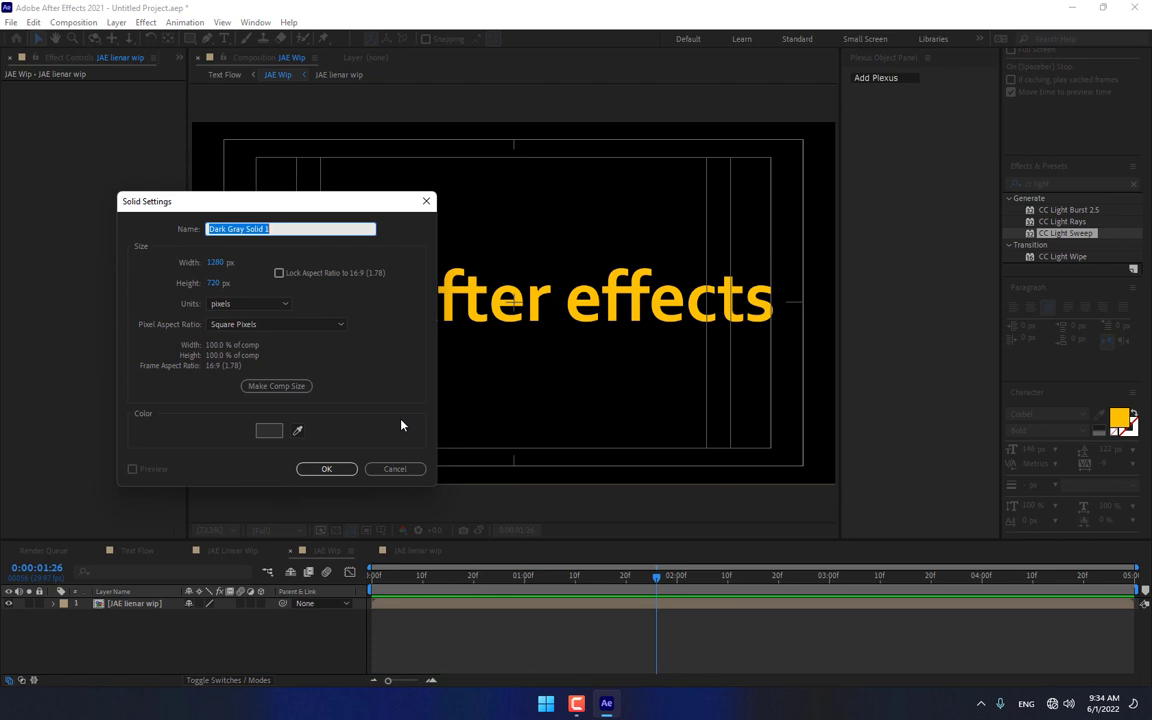
left_click(270, 431)
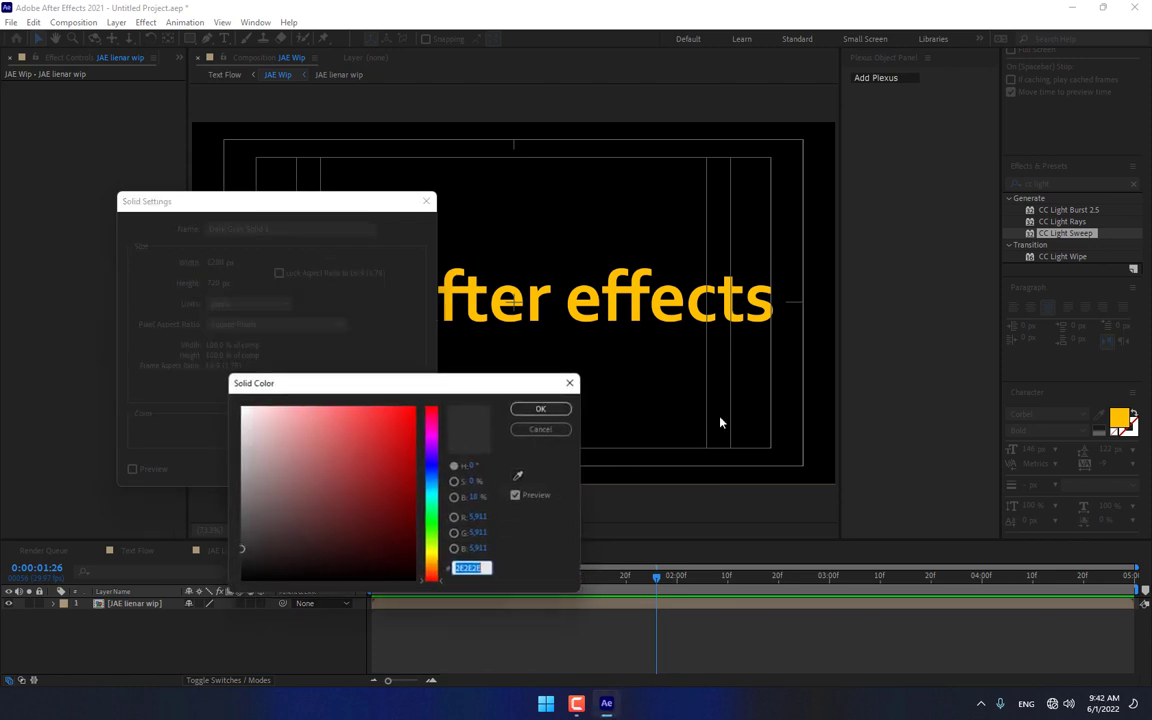
left_click(362, 578)
left_click(541, 408)
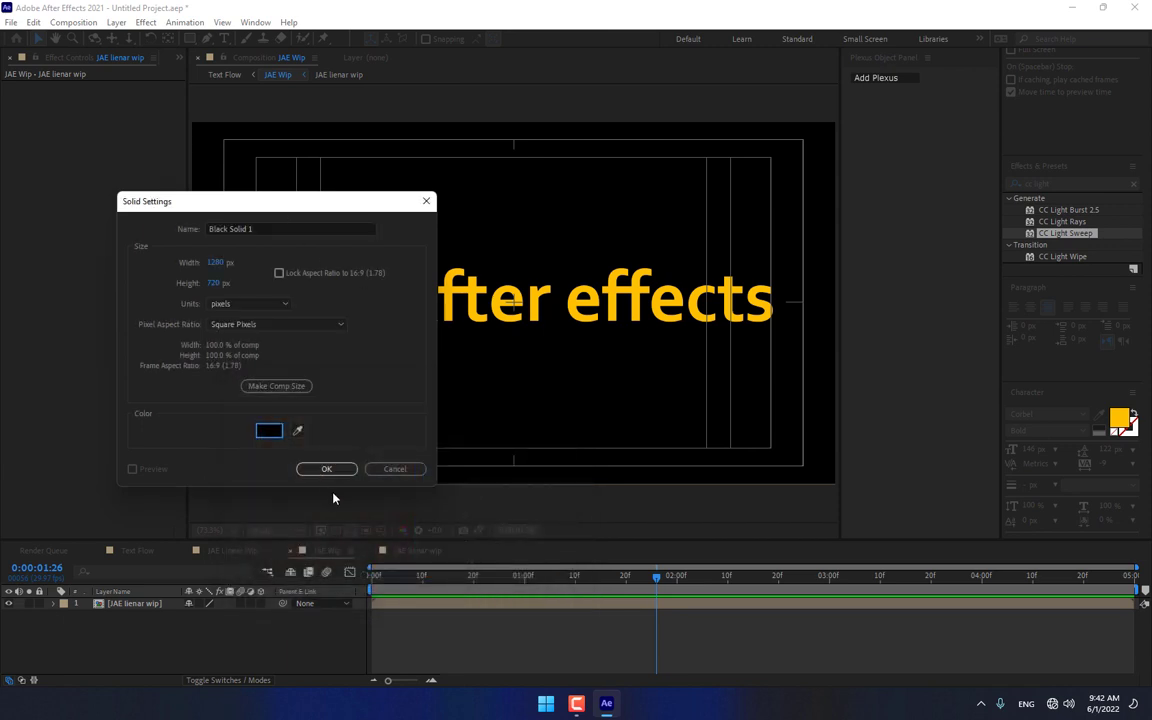
key("Return")
Step: Apply CC Light Sweep to the black solid and set layer 2's track matte to Luma Matte
key("ctrl+alt+shift+e")
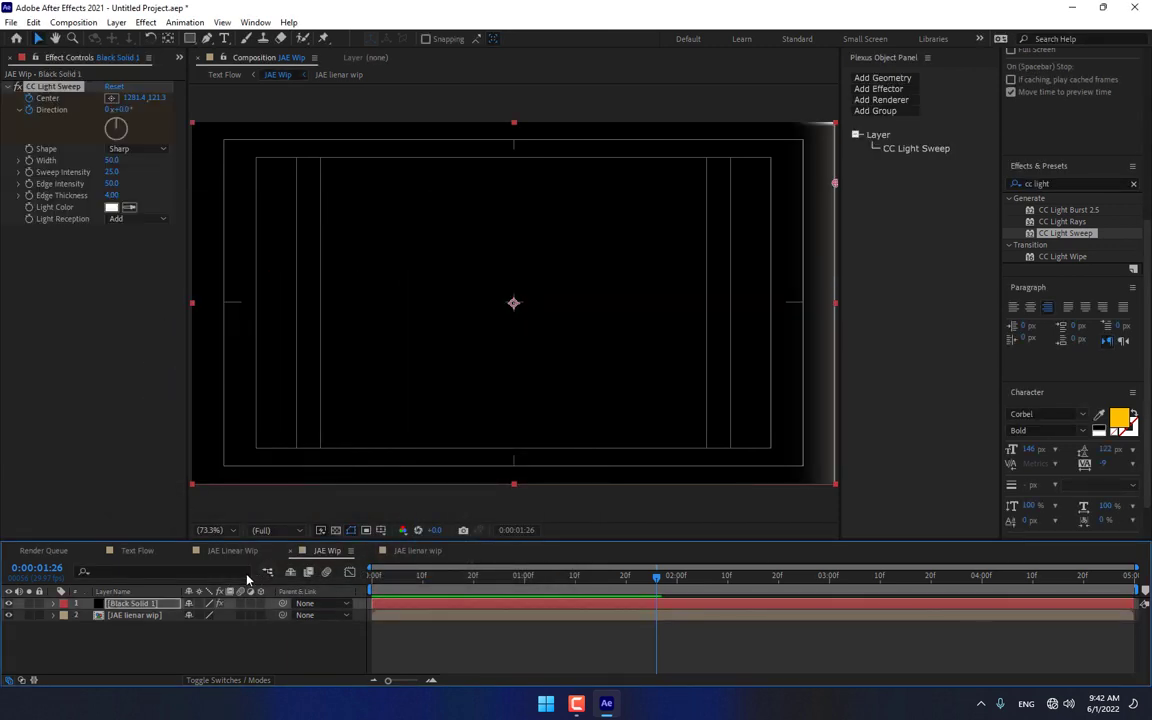
key("space")
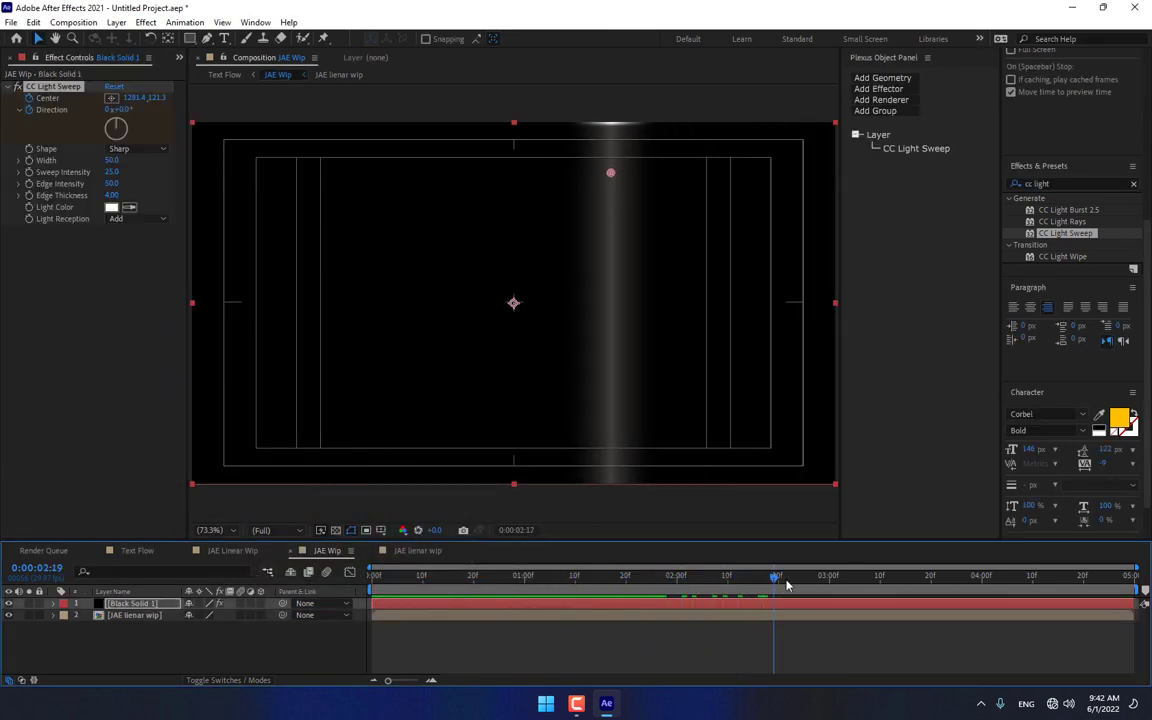
key("F4")
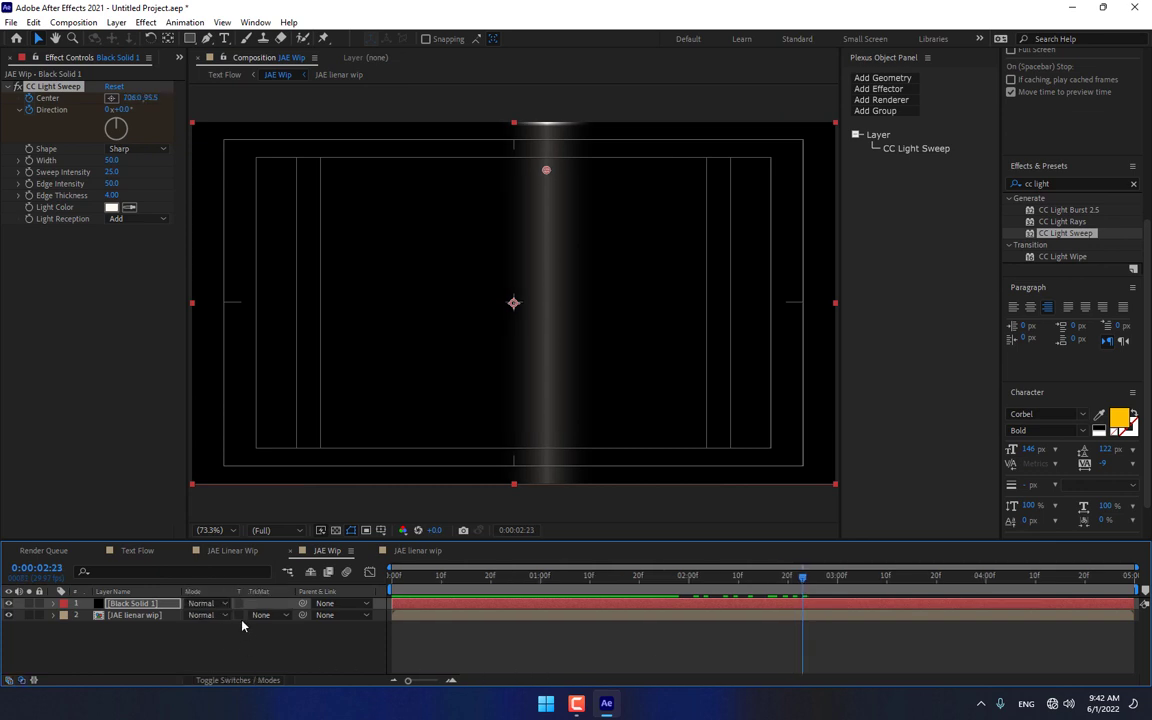
left_click(241, 615)
left_click(265, 585)
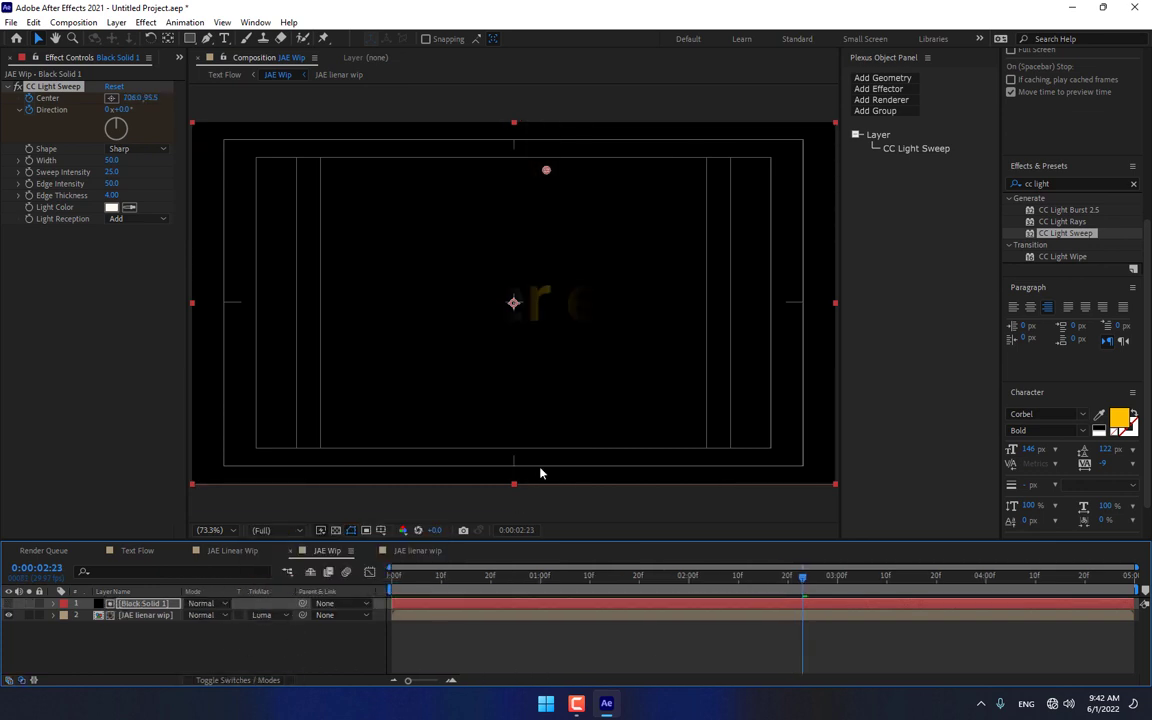
left_click_drag(712, 578, 843, 580)
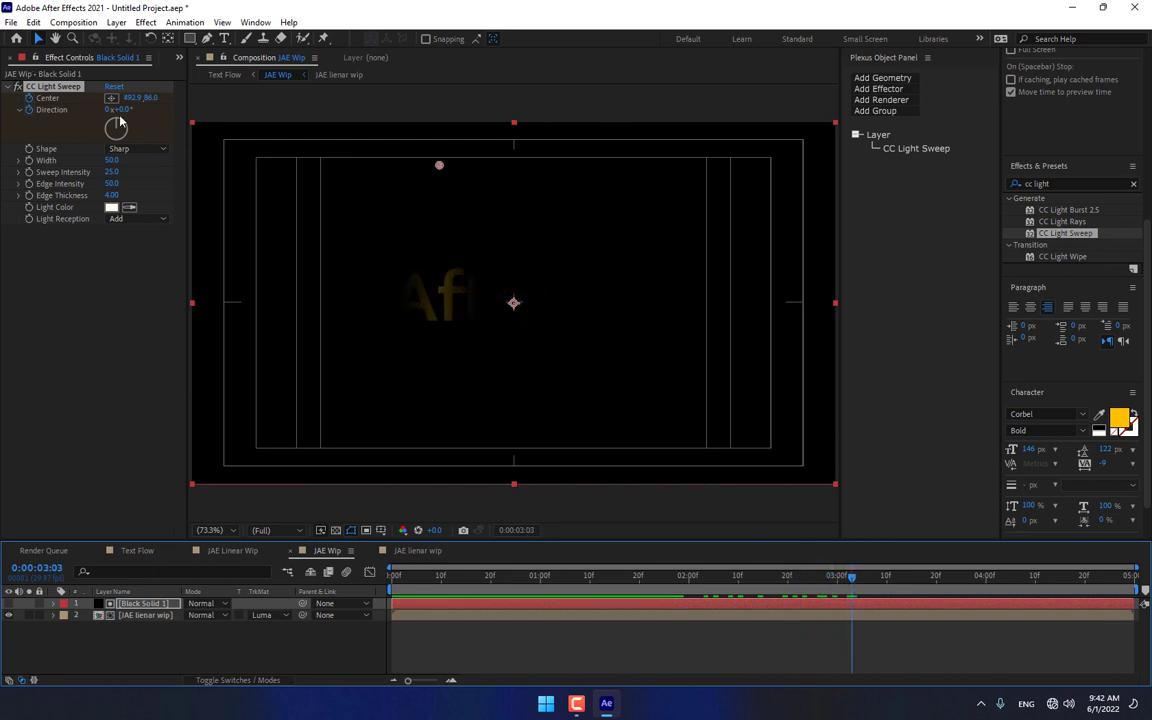
left_click(135, 551)
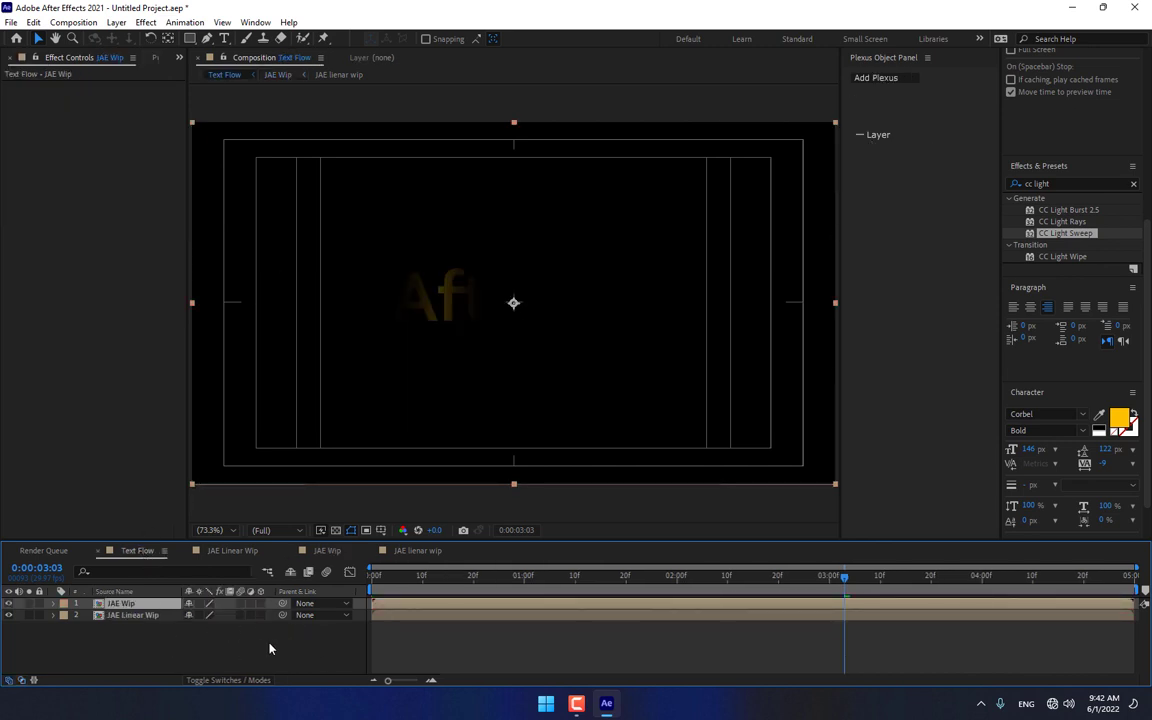
Step: Create a solid named 'Partriular' in Text Flow and enable 3D on the JAE Wip layer
right_click(221, 643)
mouse_move(305, 473)
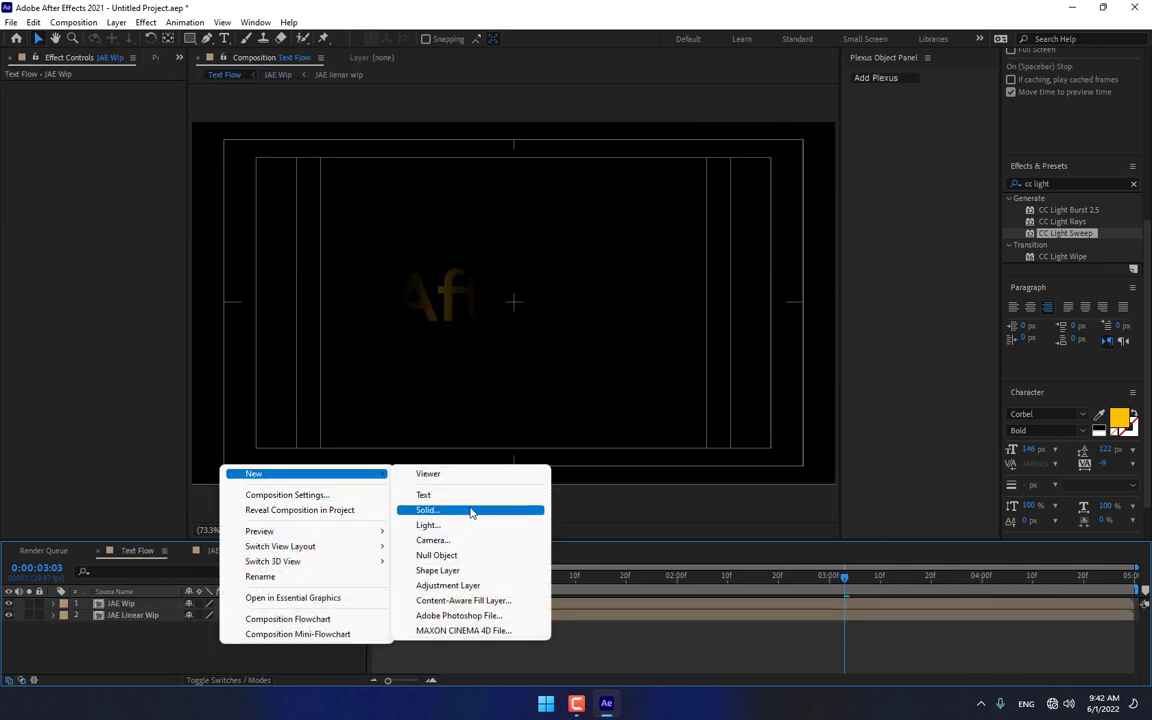
left_click(471, 512)
type("Part")
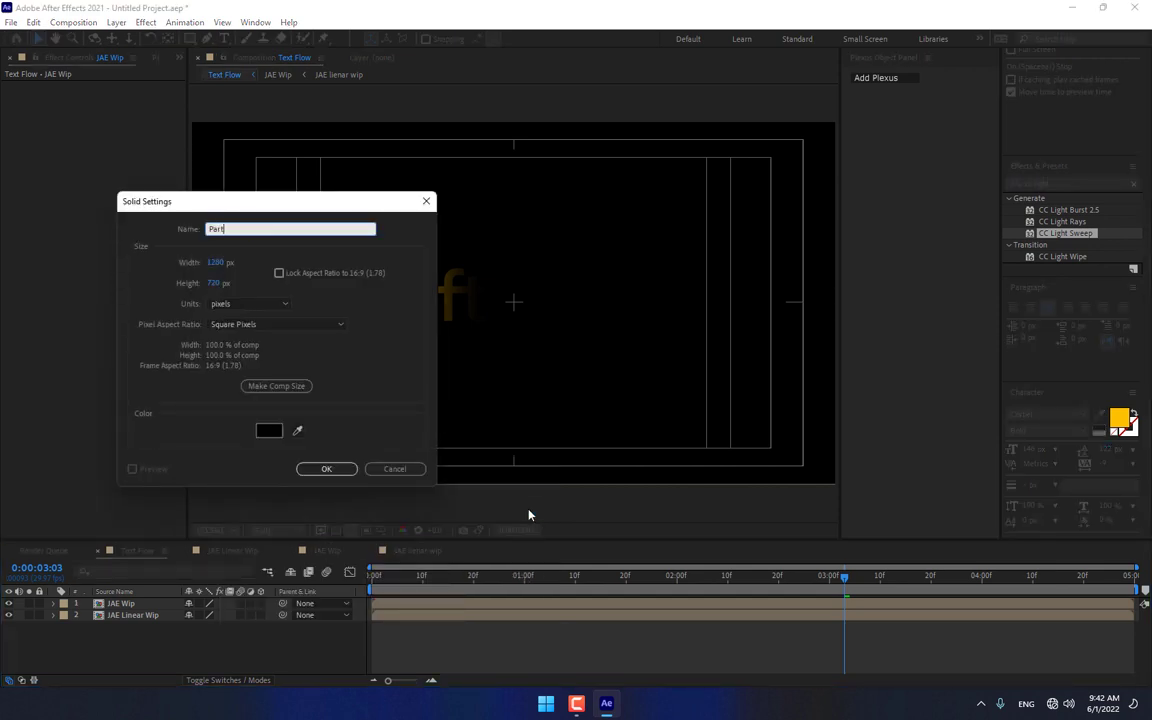
type("riular")
key("Return")
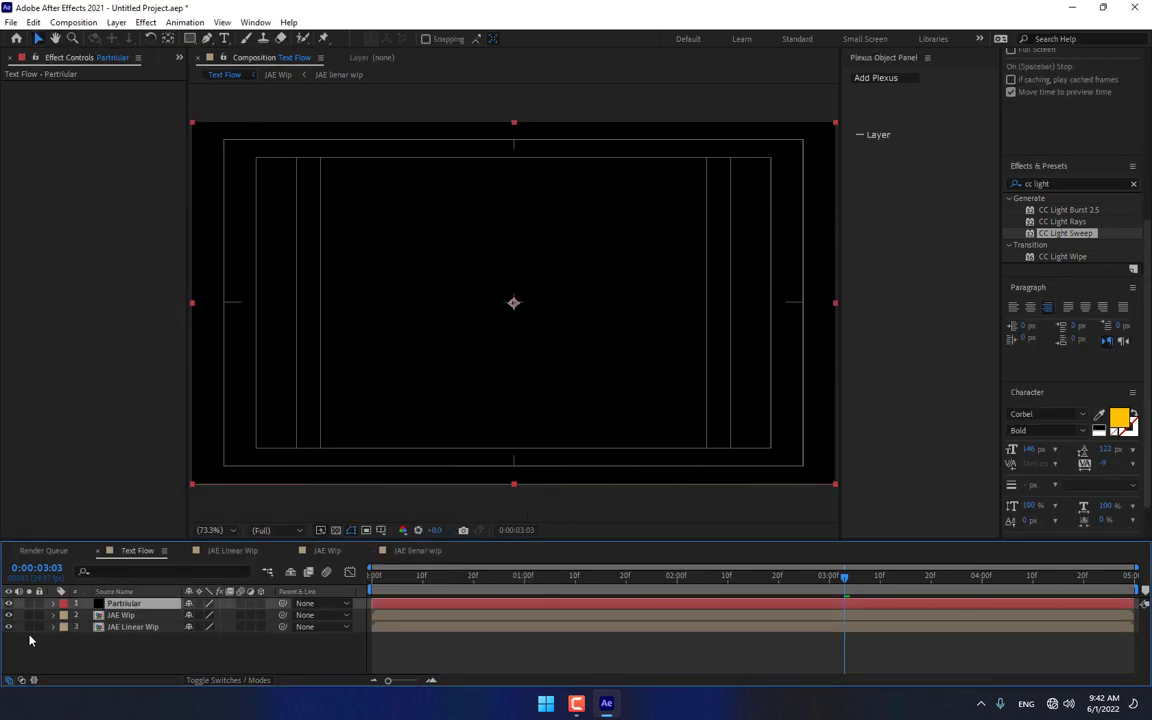
left_click(127, 615)
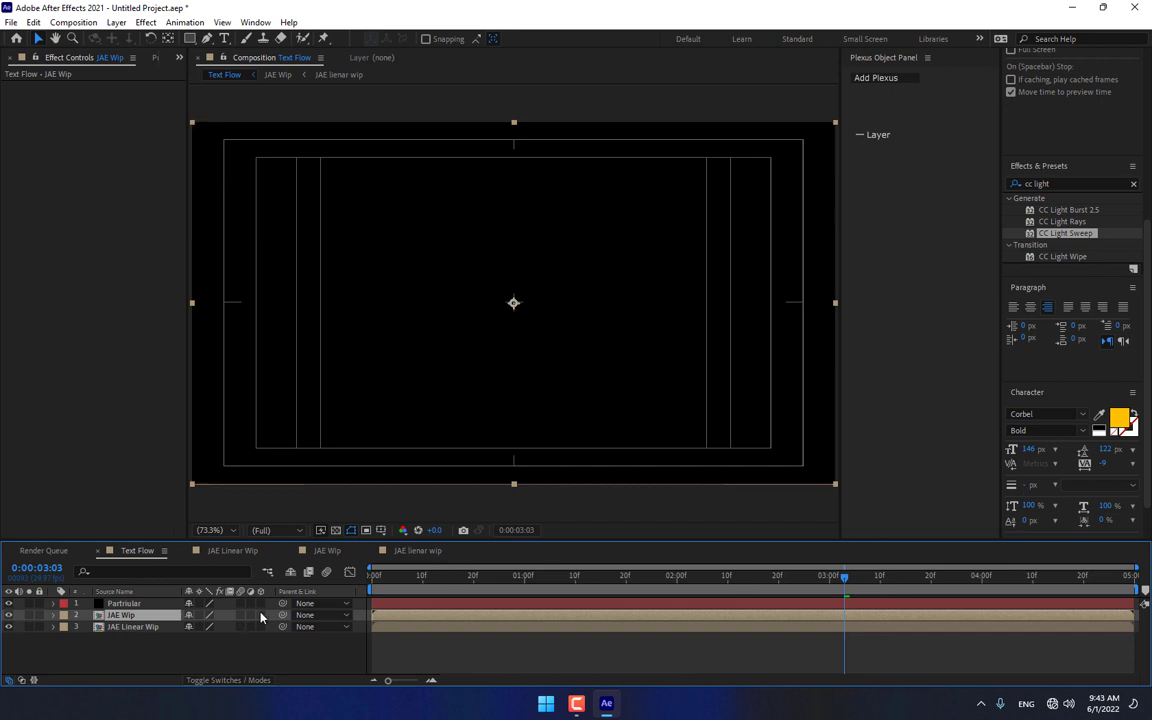
left_click(260, 615)
Step: Apply RG Trapcode Particular to the Partriular solid
left_click(136, 606)
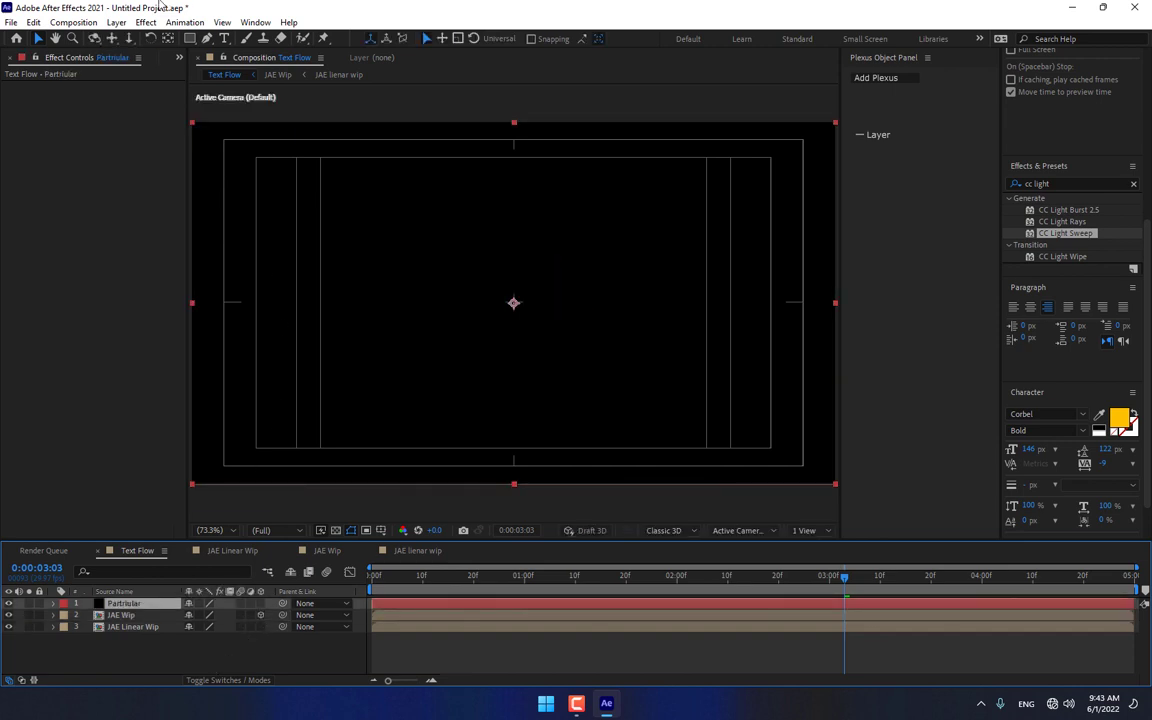
left_click(145, 22)
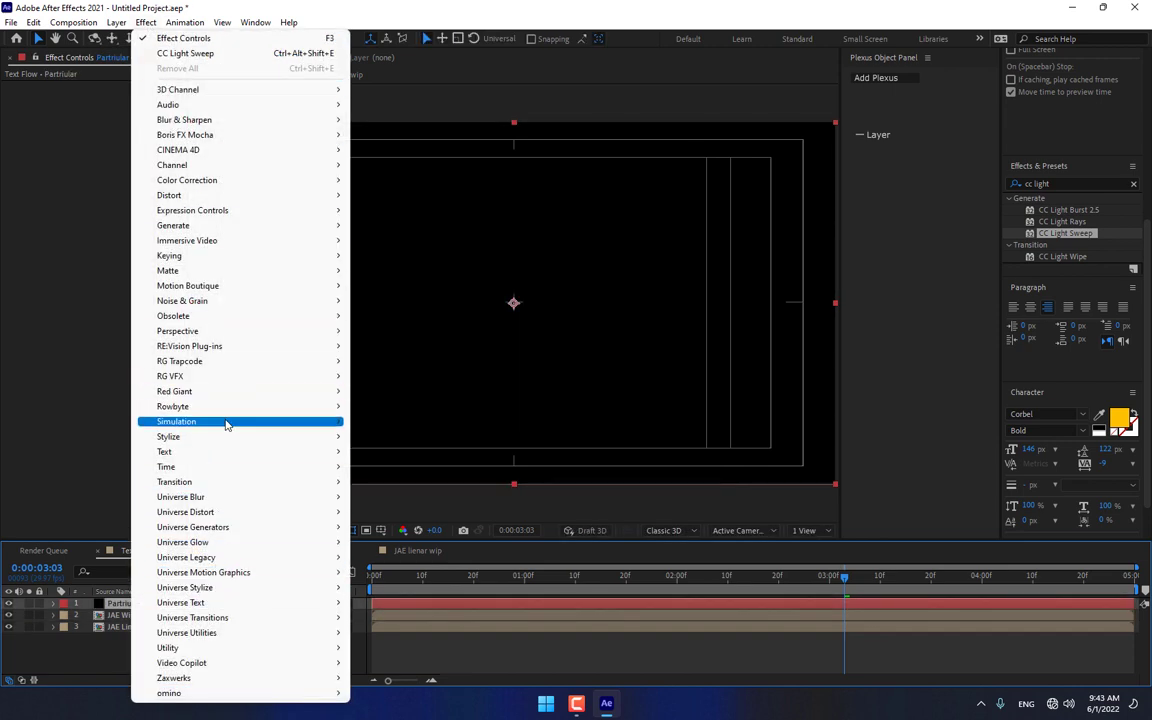
mouse_move(240, 361)
left_click(399, 460)
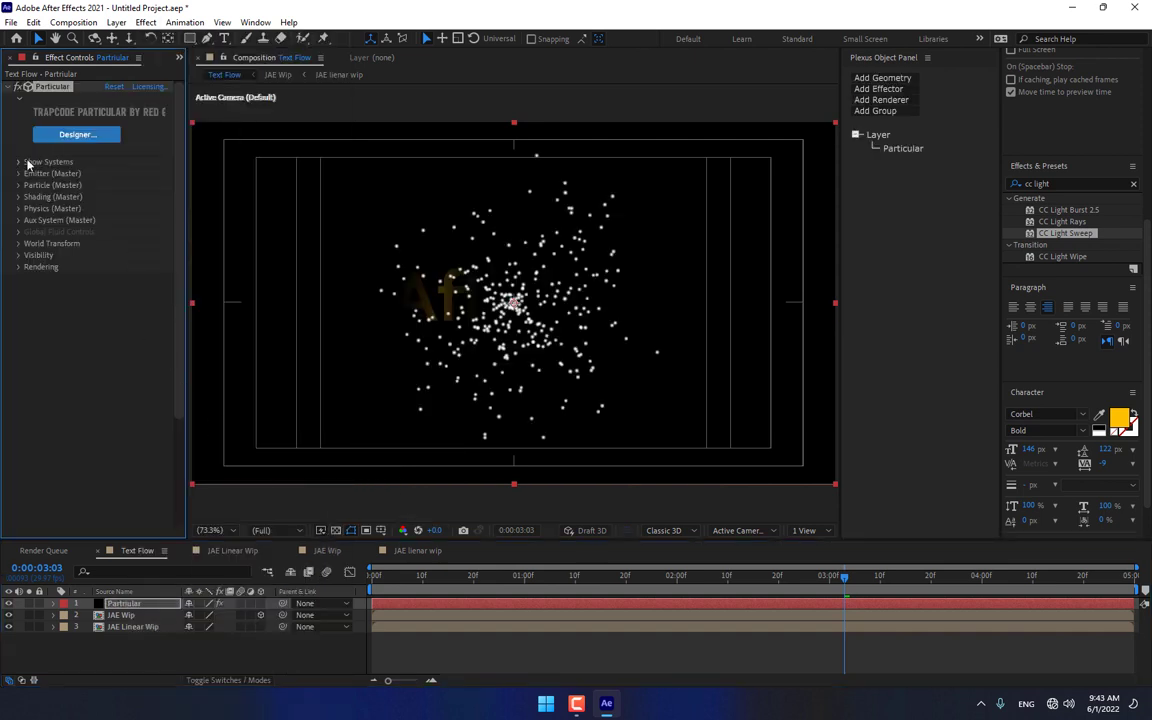
Step: Set Particular's Emitter Type to Layer with JAE Wip, and move JAE Wip below JAE Linear Wip
left_click(18, 173)
left_click(138, 208)
left_click(140, 298)
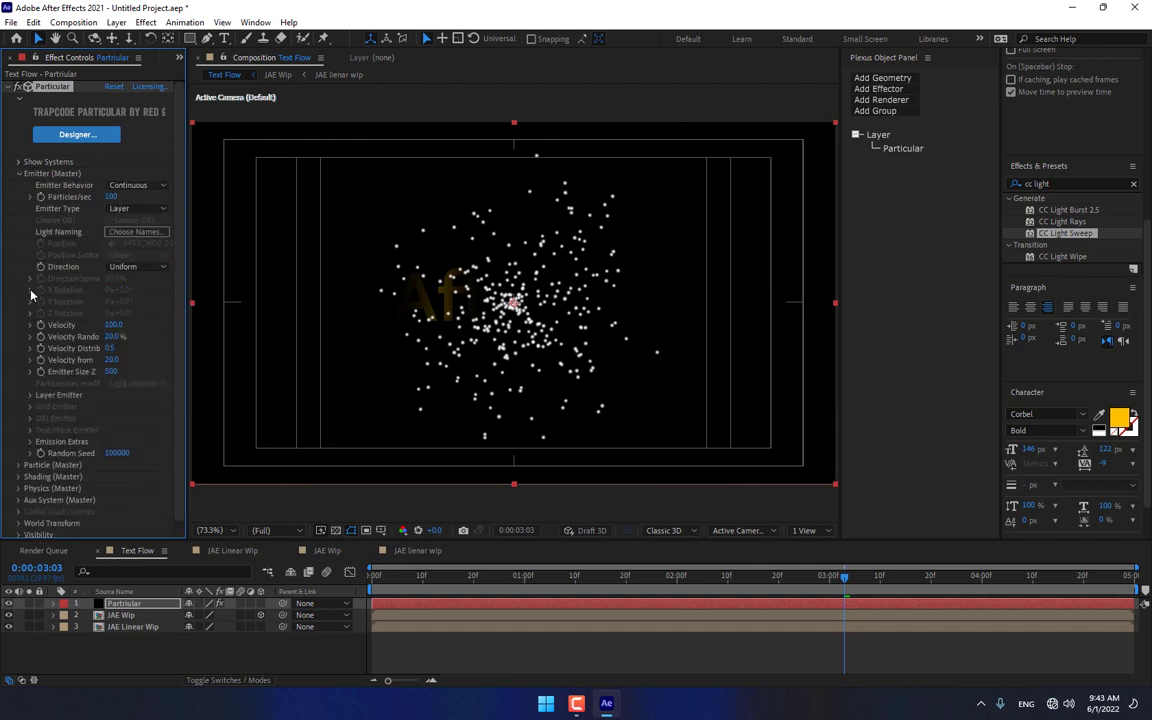
left_click(31, 397)
left_click(118, 407)
left_click(170, 458)
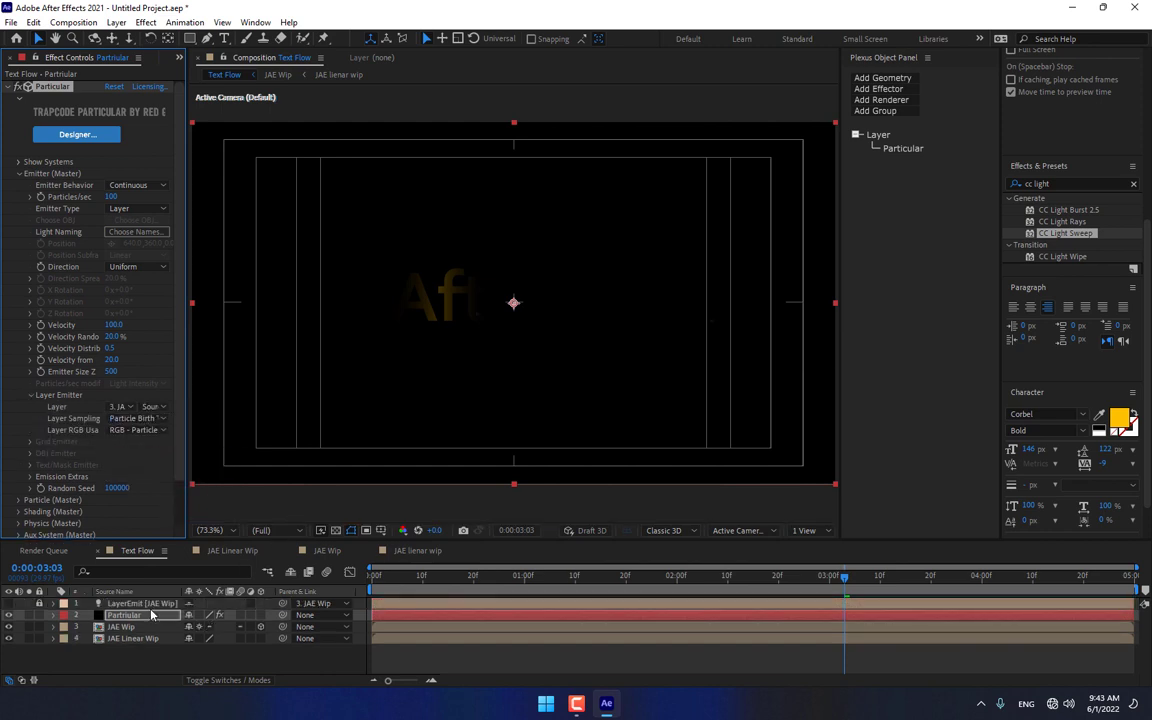
left_click_drag(120, 626, 148, 639)
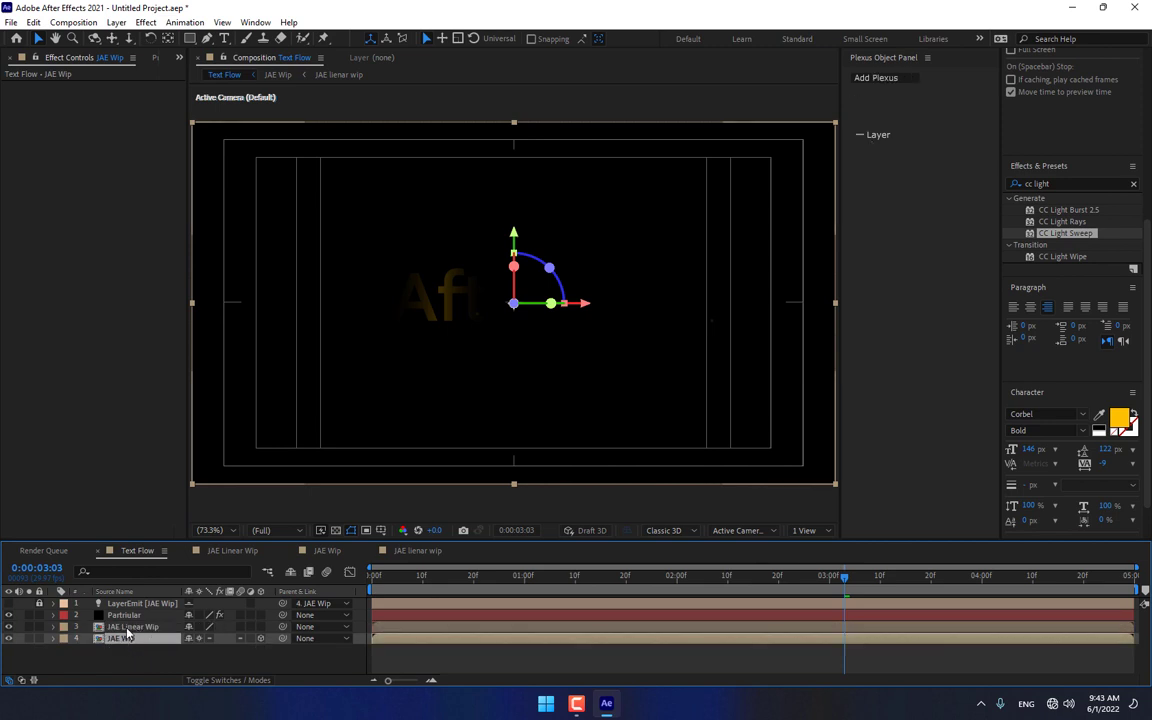
Step: Copy the orange hex value from JAE linear wip's Text Color
left_click(127, 628)
double_click(127, 628)
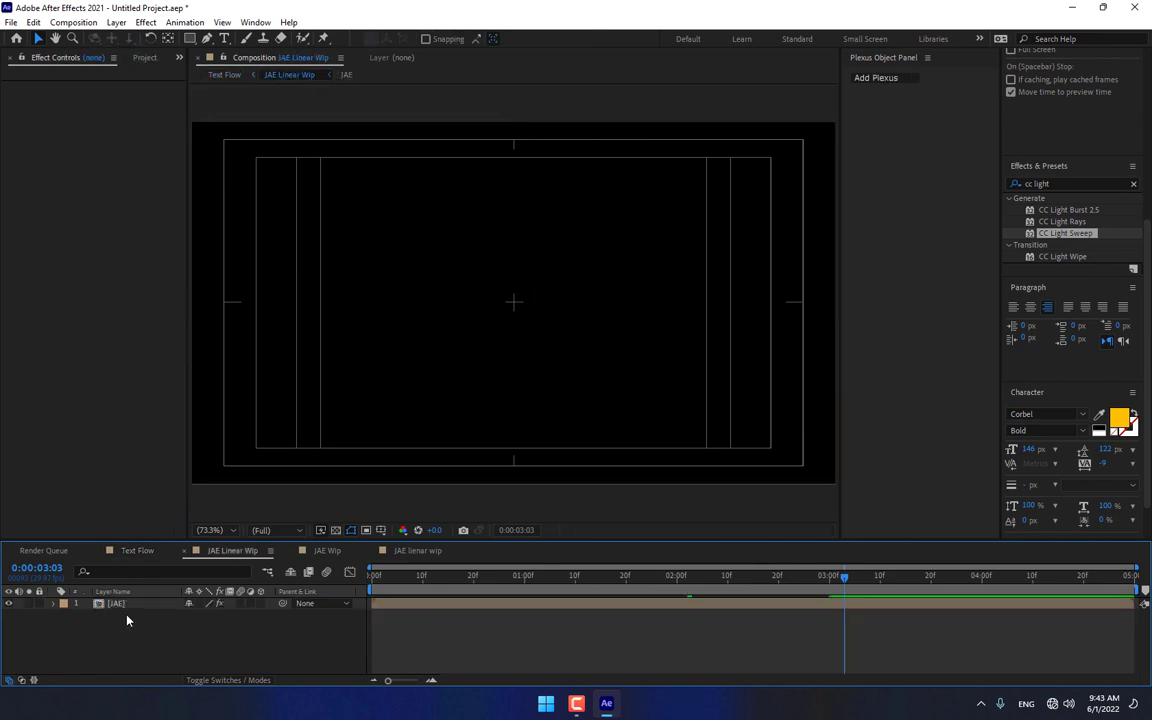
left_click(127, 604)
left_click_drag(425, 578, 661, 578)
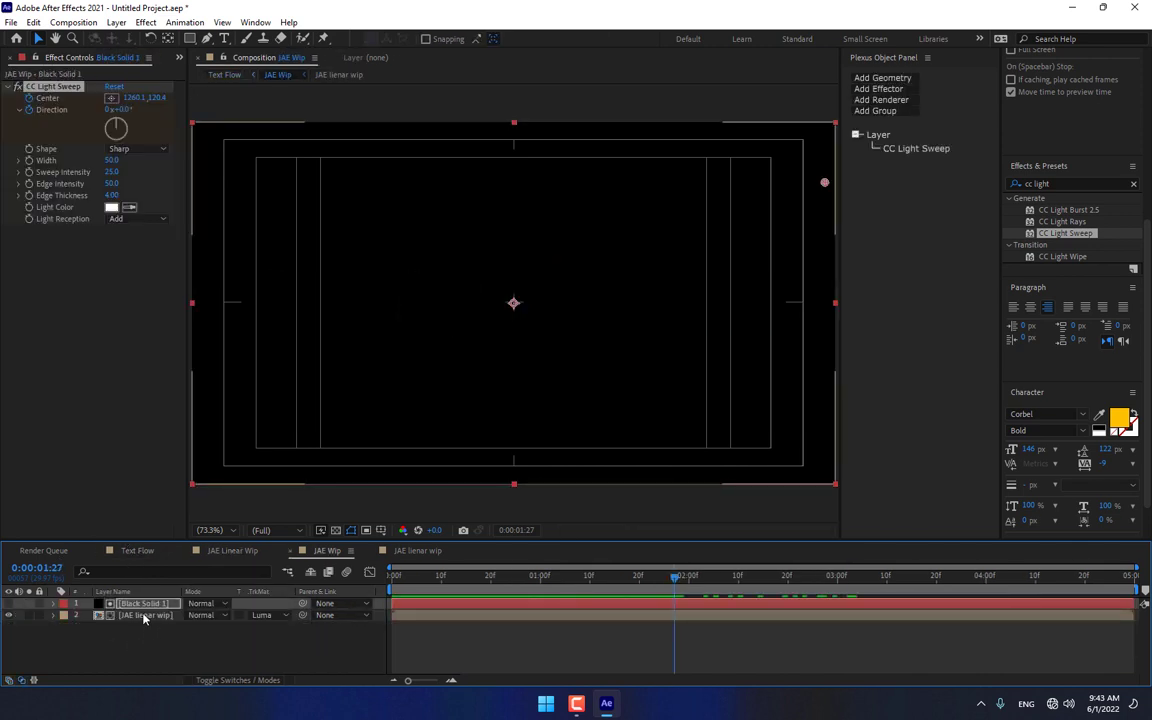
double_click(143, 617)
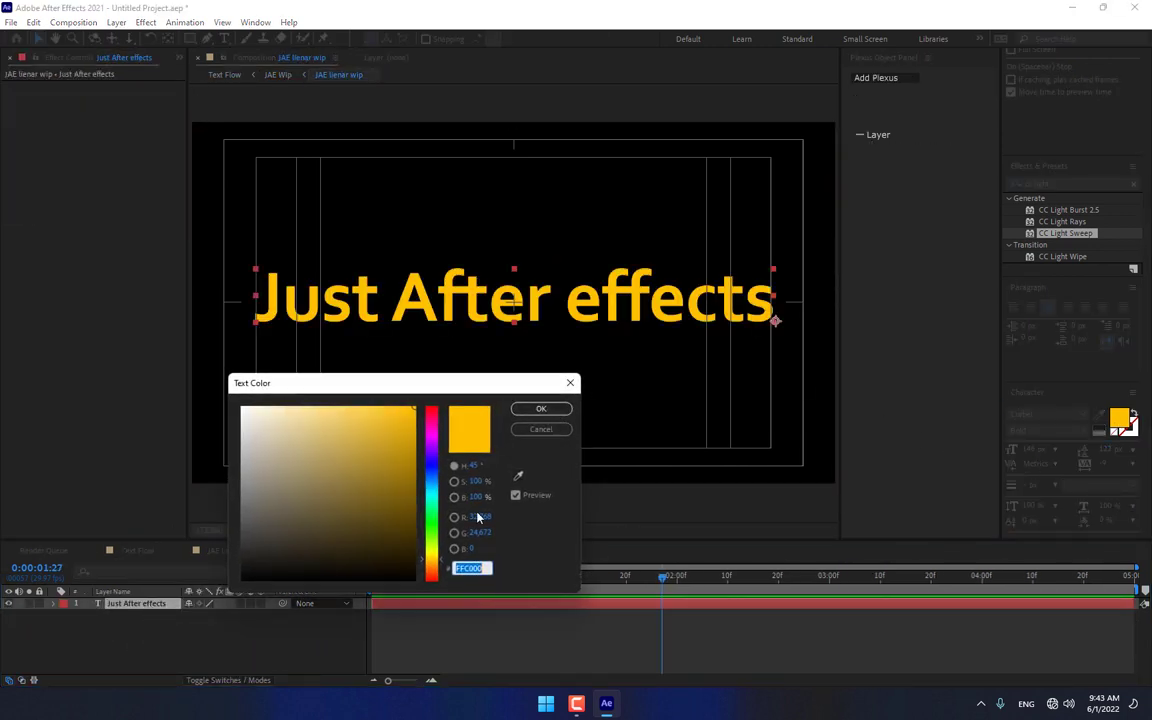
right_click(475, 568)
left_click(560, 417)
Step: Paste the orange hex into the JAE precomp's 'Just After effects' text colour
left_click(335, 551)
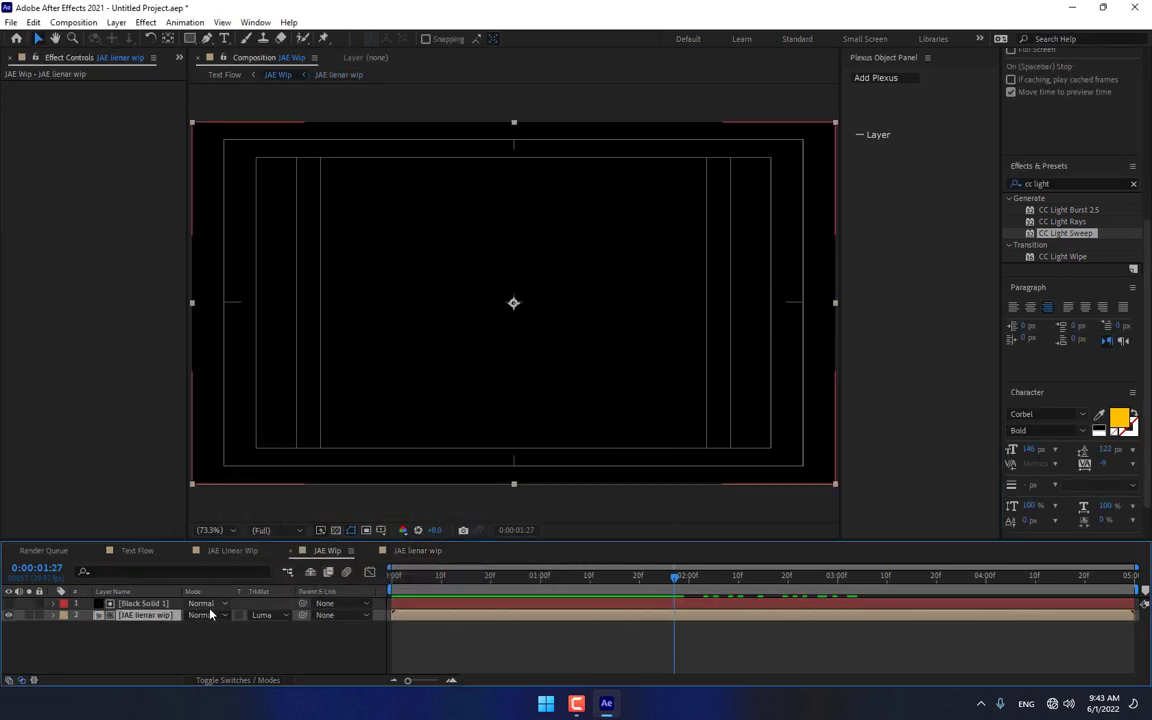
left_click(210, 550)
double_click(141, 608)
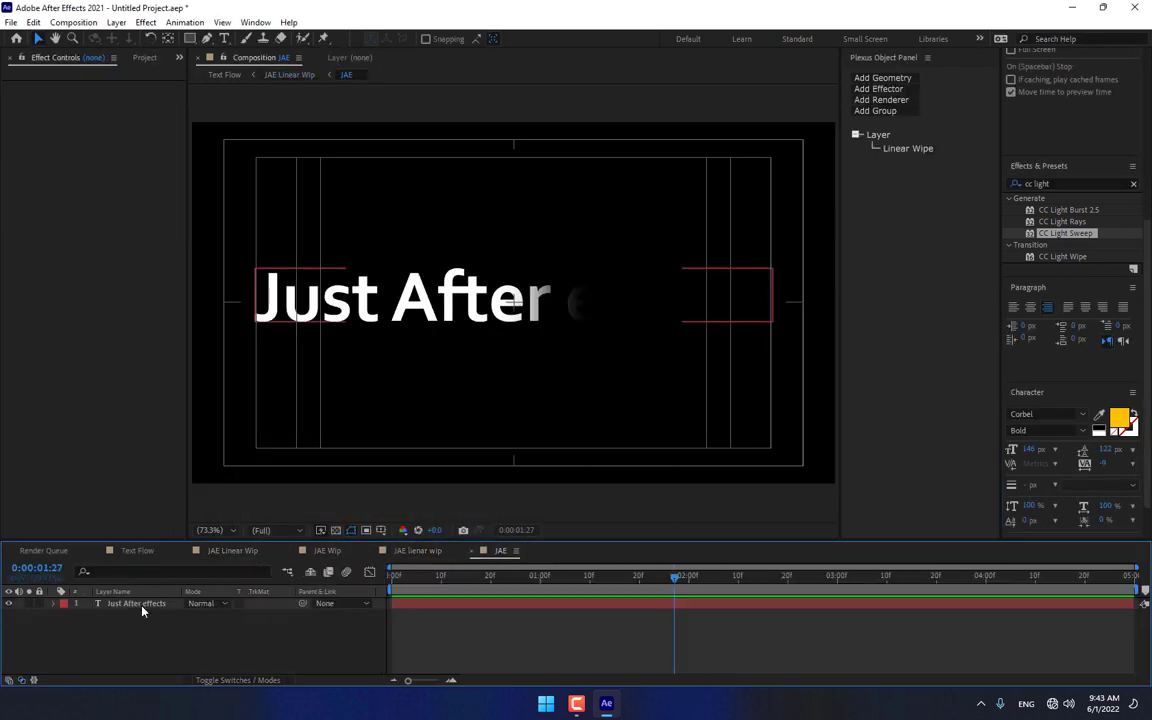
left_click(141, 606)
left_click(1118, 418)
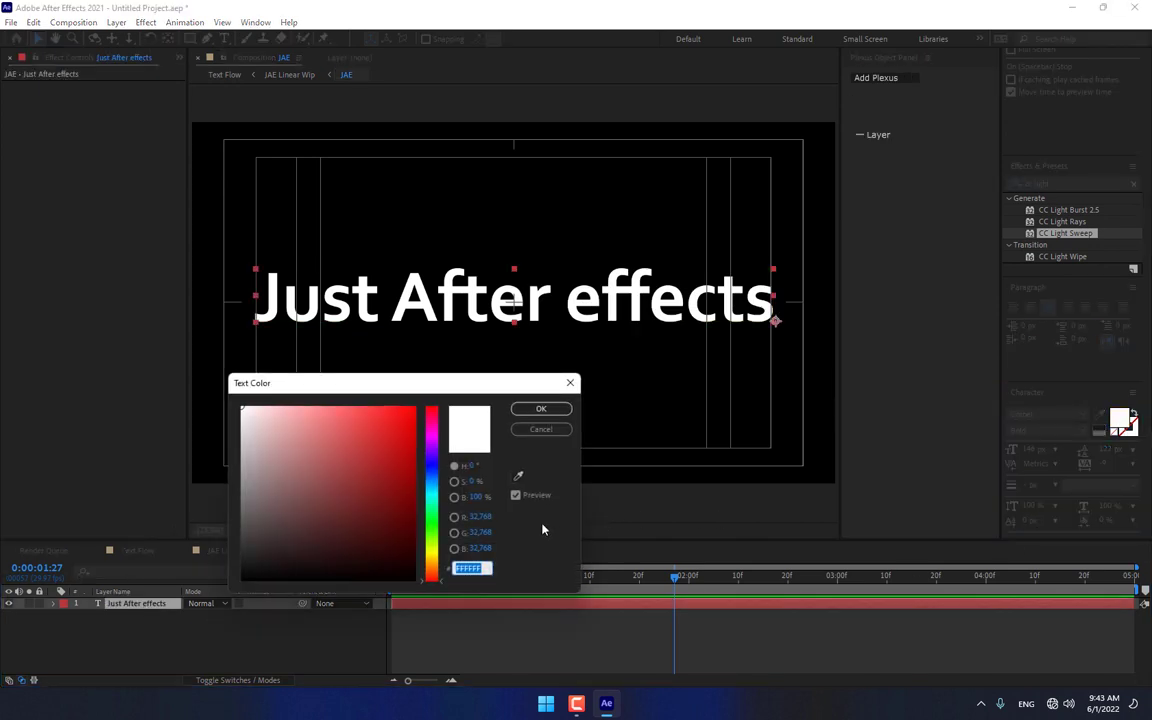
key("ctrl+v")
left_click(535, 410)
left_click(140, 550)
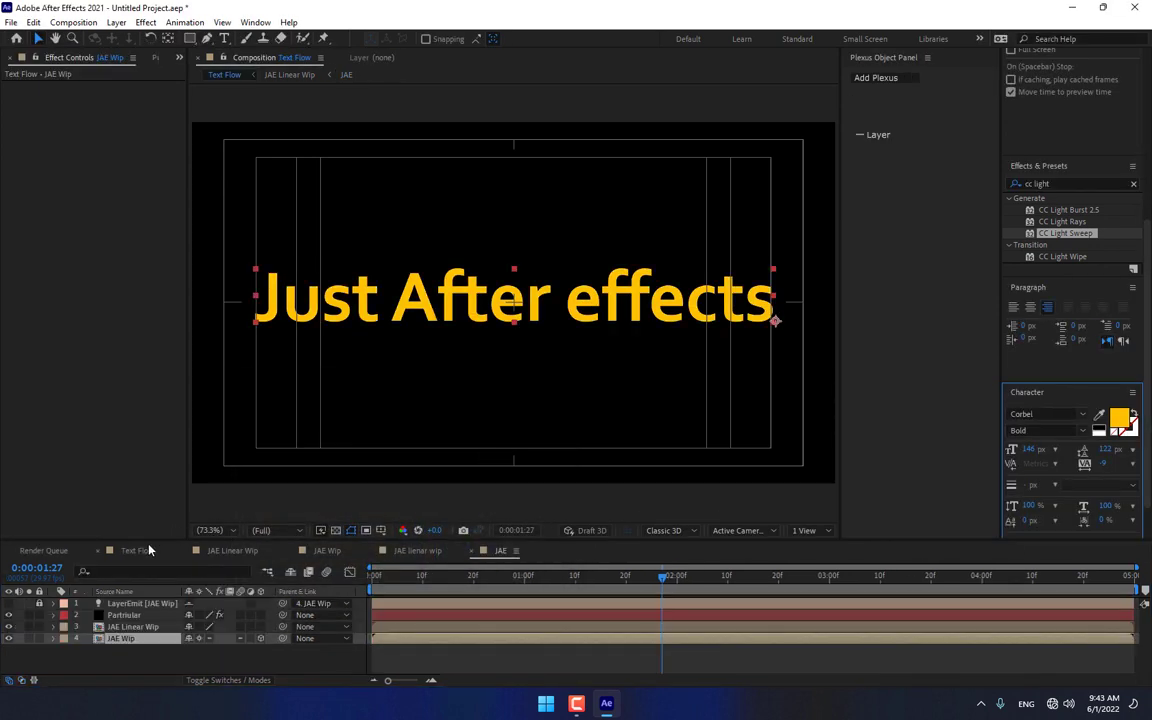
Step: Review the title dissolve around 2:01, then move JAE Wip's time to 1:24
mouse_move(520, 578)
left_mouse_down()
mouse_move(754, 575)
mouse_move(671, 576)
left_mouse_up()
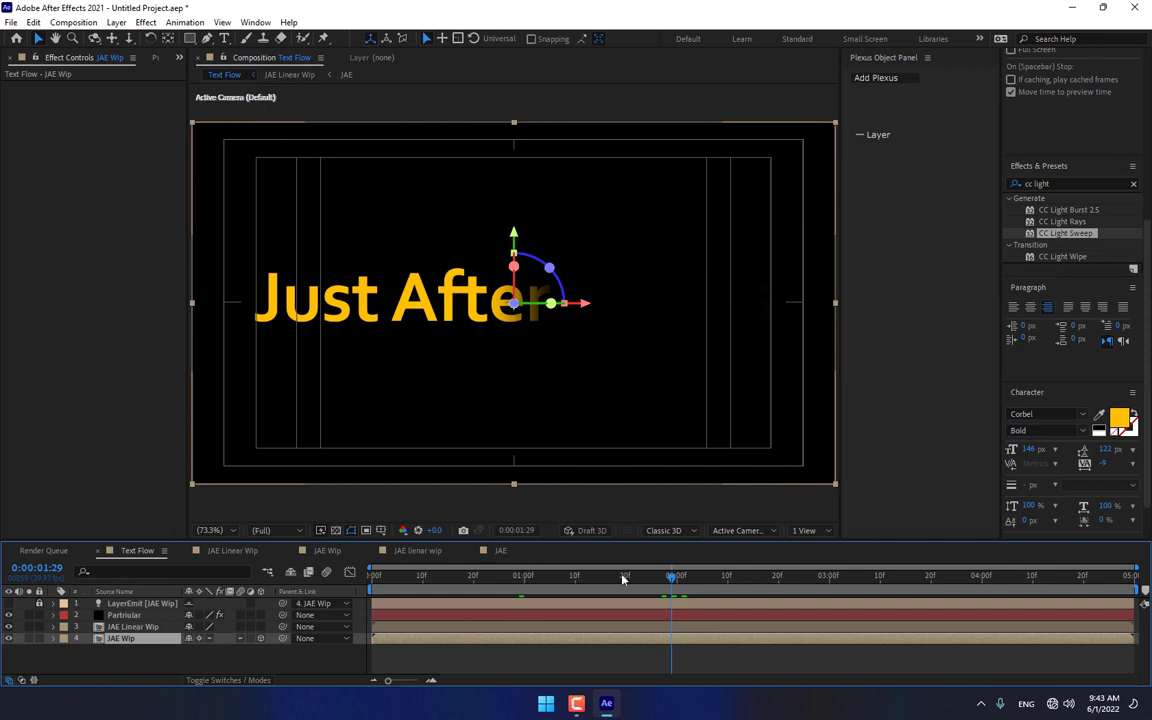
left_click_drag(590, 578, 683, 573)
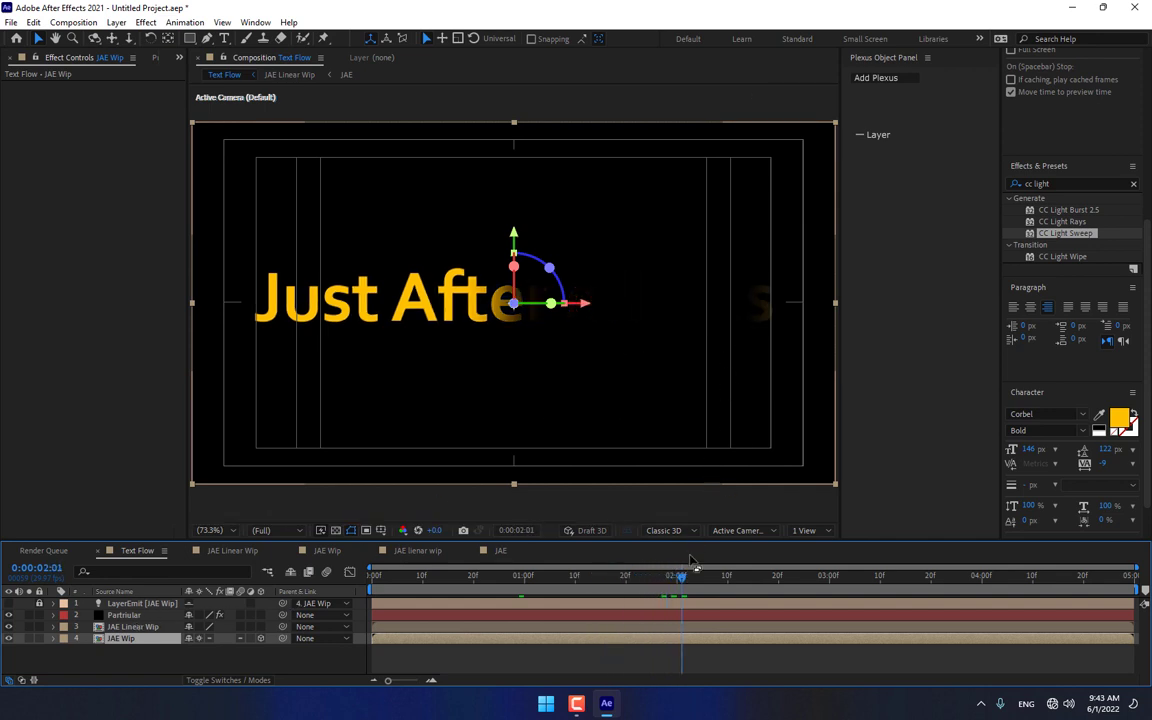
left_click_drag(688, 572, 722, 575)
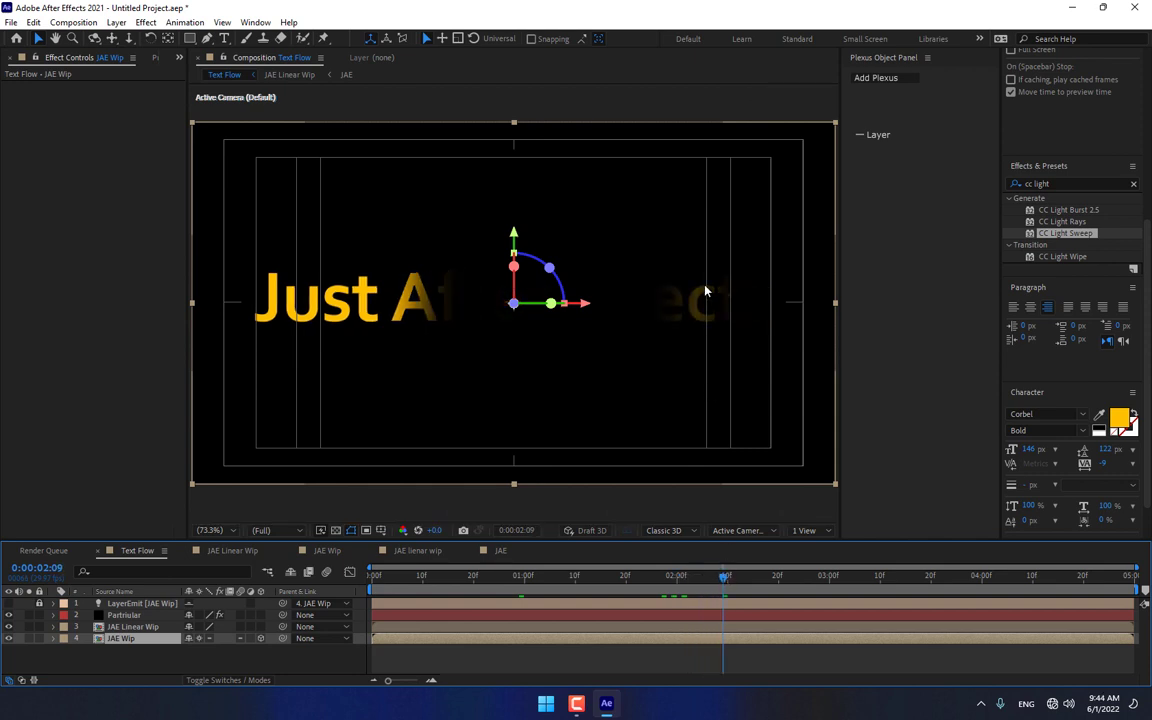
left_click(497, 551)
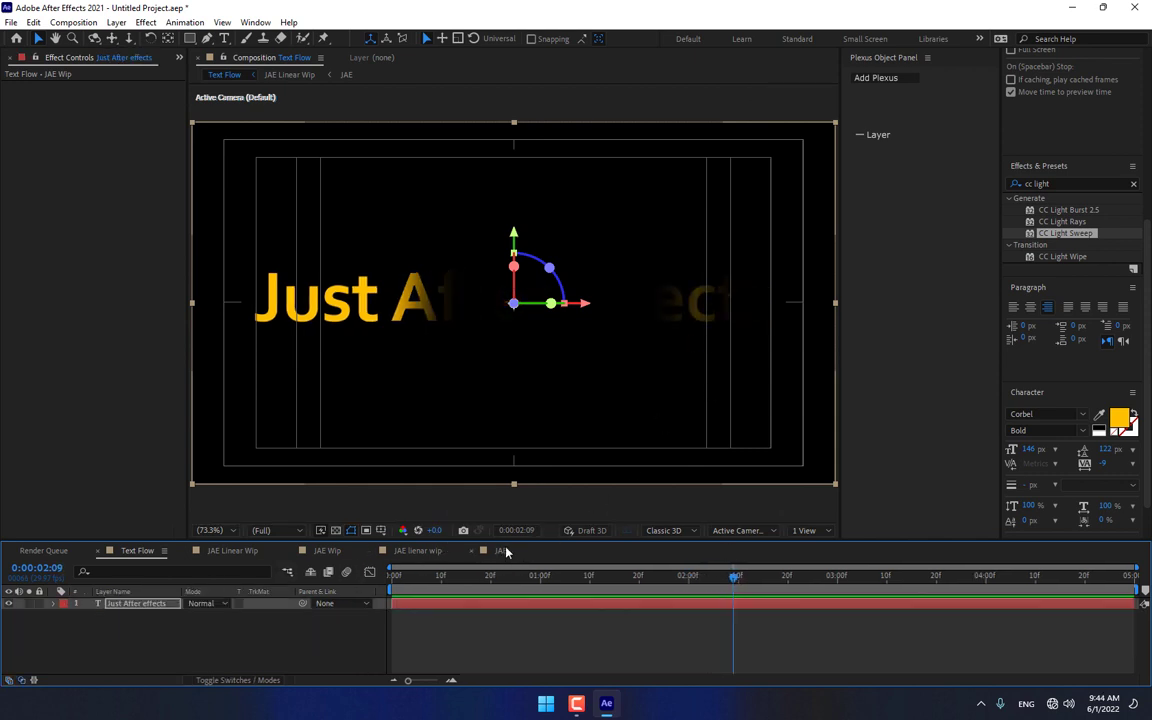
mouse_move(589, 582)
left_mouse_down()
mouse_move(779, 584)
mouse_move(646, 584)
left_mouse_up()
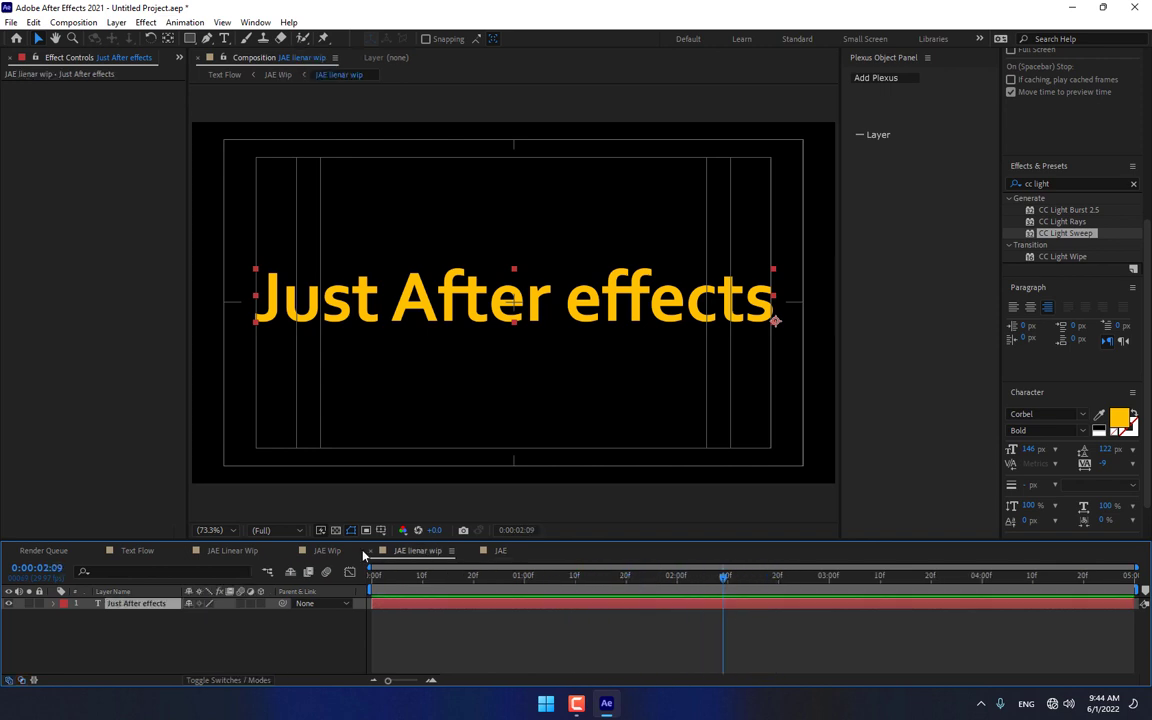
left_click(327, 551)
left_click_drag(520, 584, 693, 588)
Step: Shift Black Solid 1's CC Light Sweep keyframes earlier and check the sweep from 1:00 to 3:00
left_click(143, 603)
key("u")
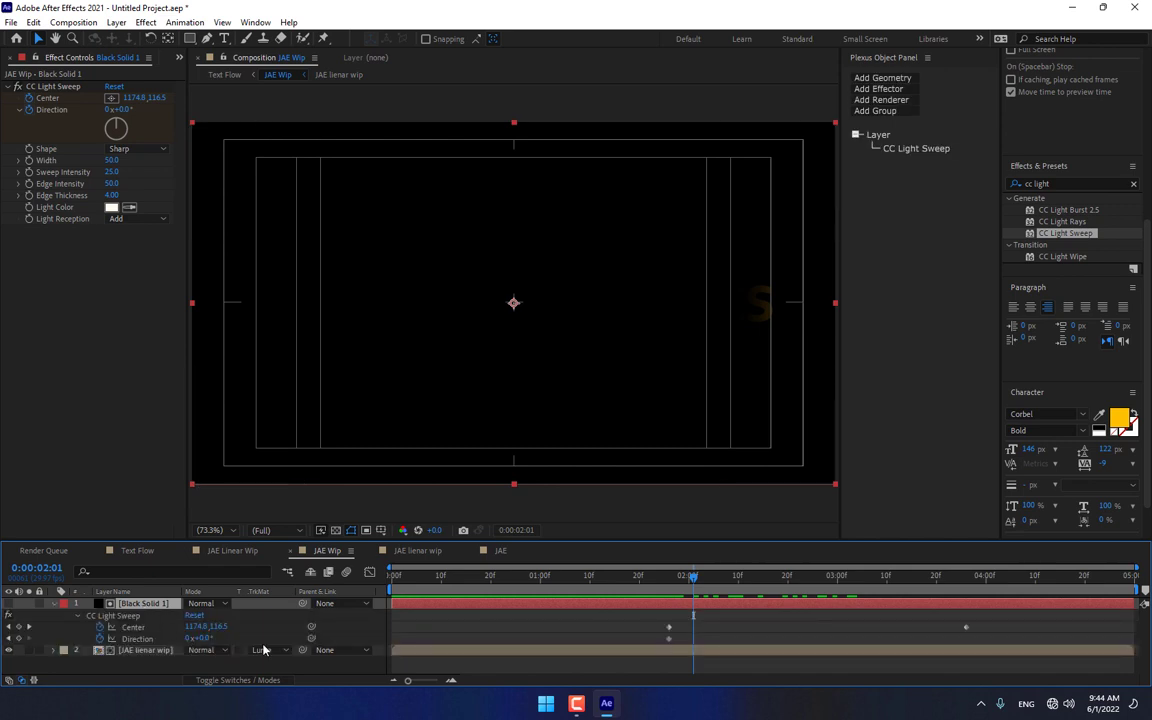
left_click_drag(698, 624, 664, 643)
mouse_move(1001, 621)
left_mouse_down()
mouse_move(668, 636)
mouse_move(540, 626)
left_mouse_up()
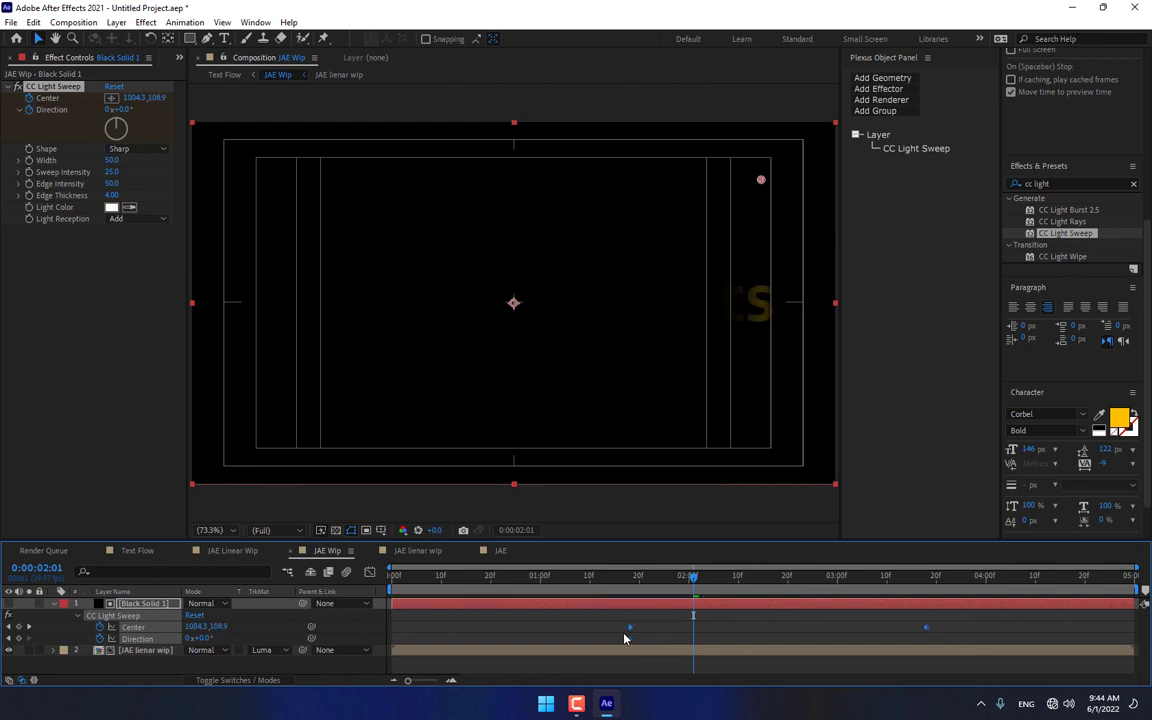
left_click(541, 578)
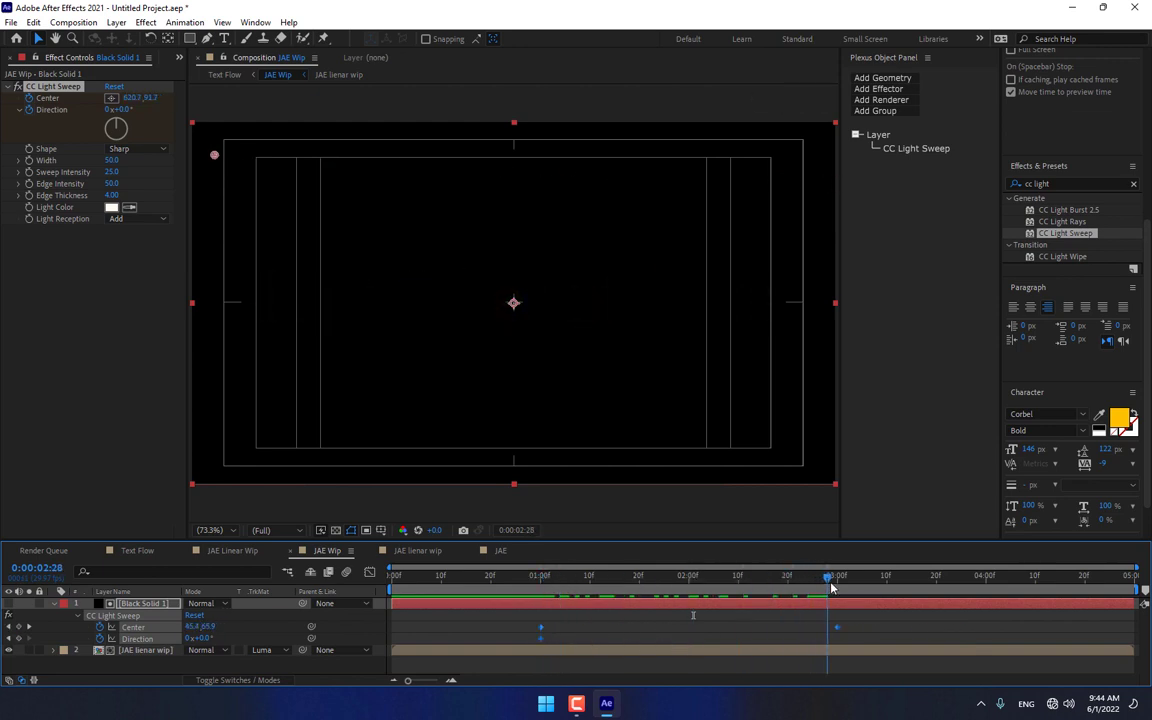
left_click_drag(541, 578, 837, 578)
Step: In Text Flow, select the Particular layer and edit its emitter particles-per-second rate
left_click(137, 551)
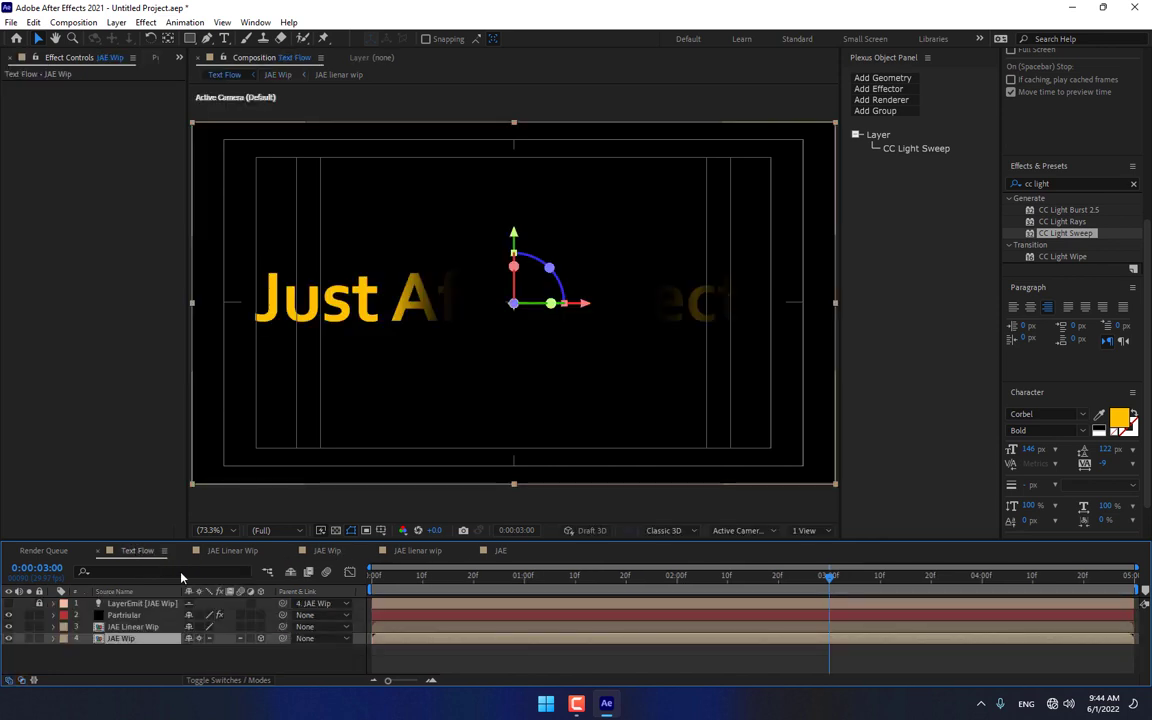
left_click(580, 578)
left_click_drag(649, 584, 747, 594)
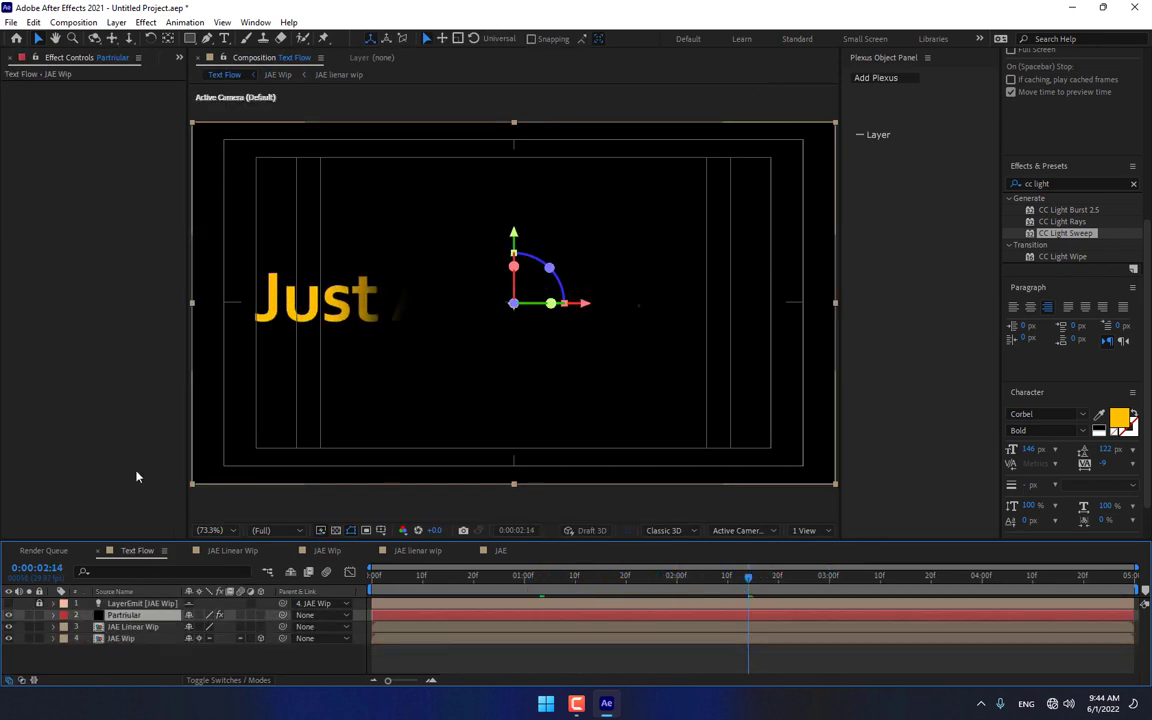
left_click(124, 614)
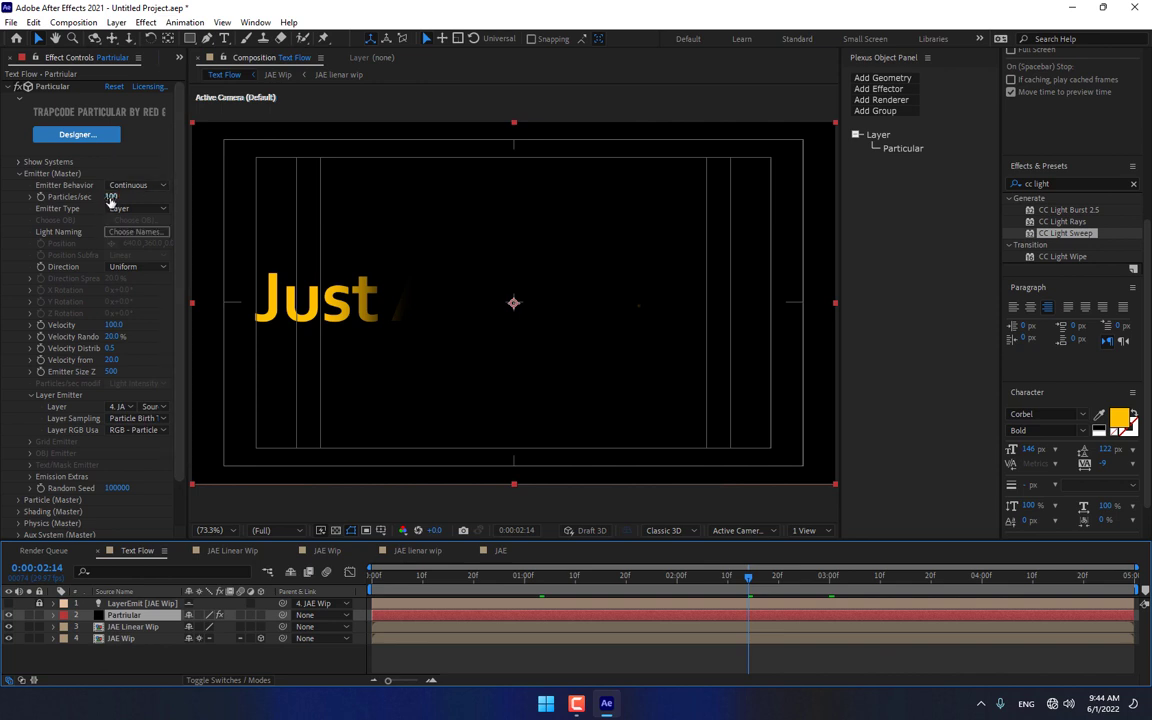
left_click(135, 208)
left_click(125, 290)
left_click(115, 197)
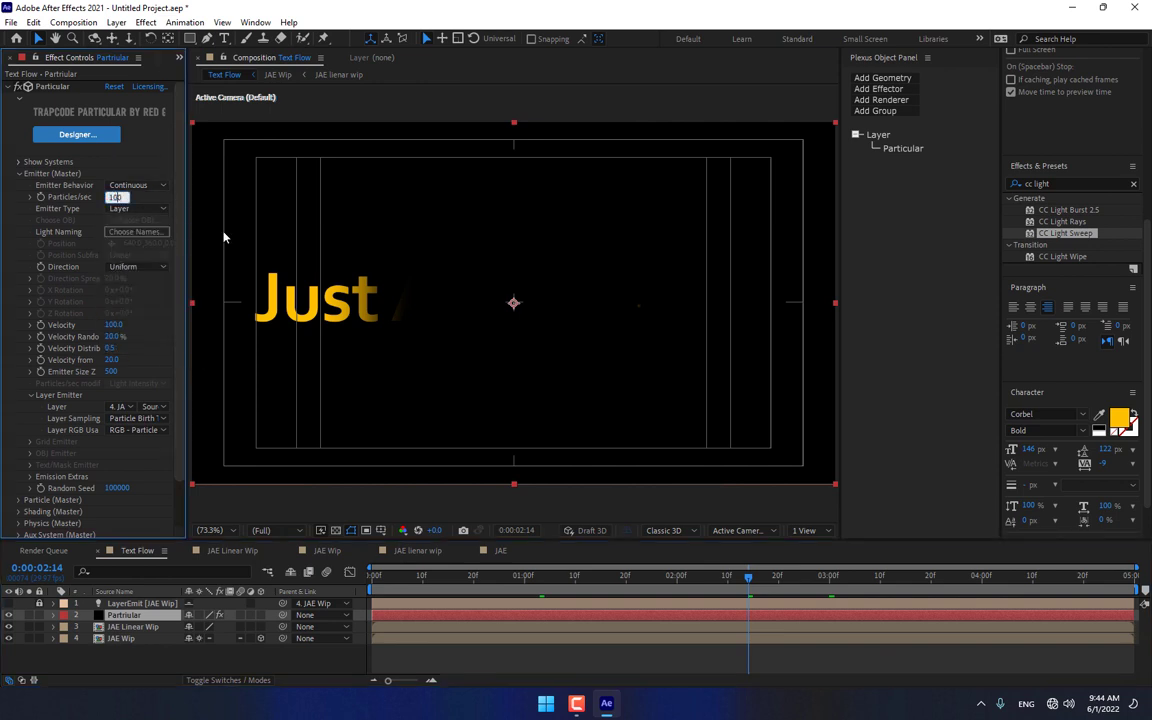
key("Return")
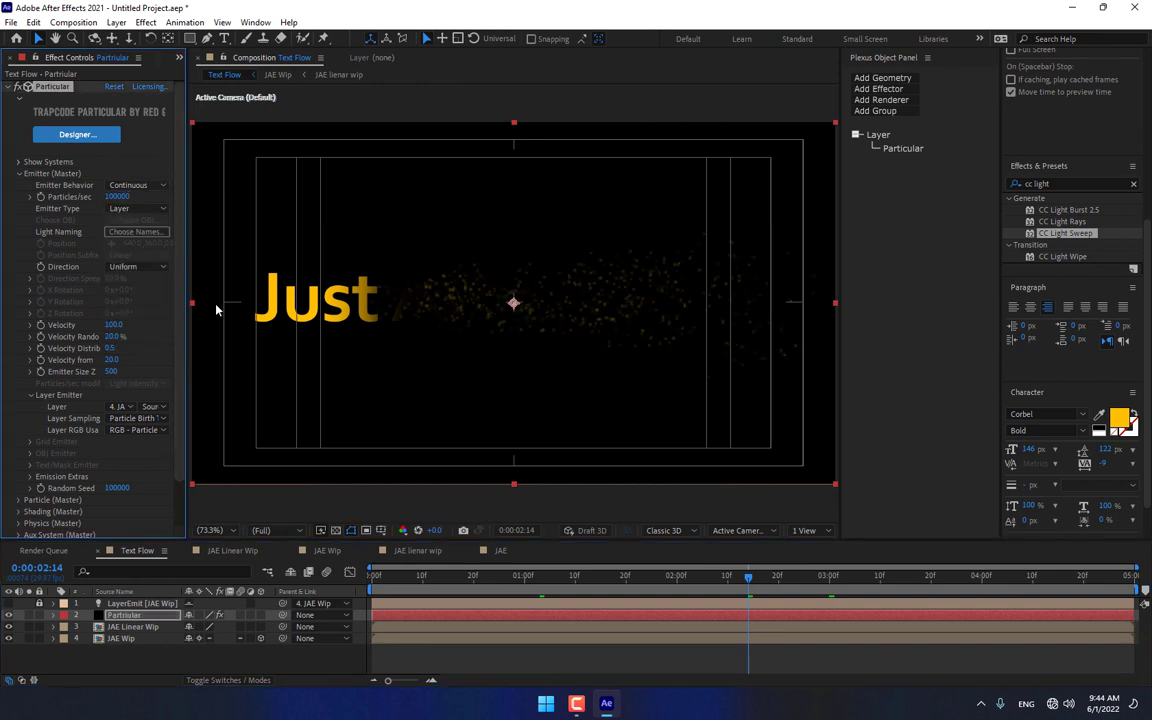
Step: Keep Particular's particle type as Sphere and enlarge the particle size
scroll(46, 371, "down", 2)
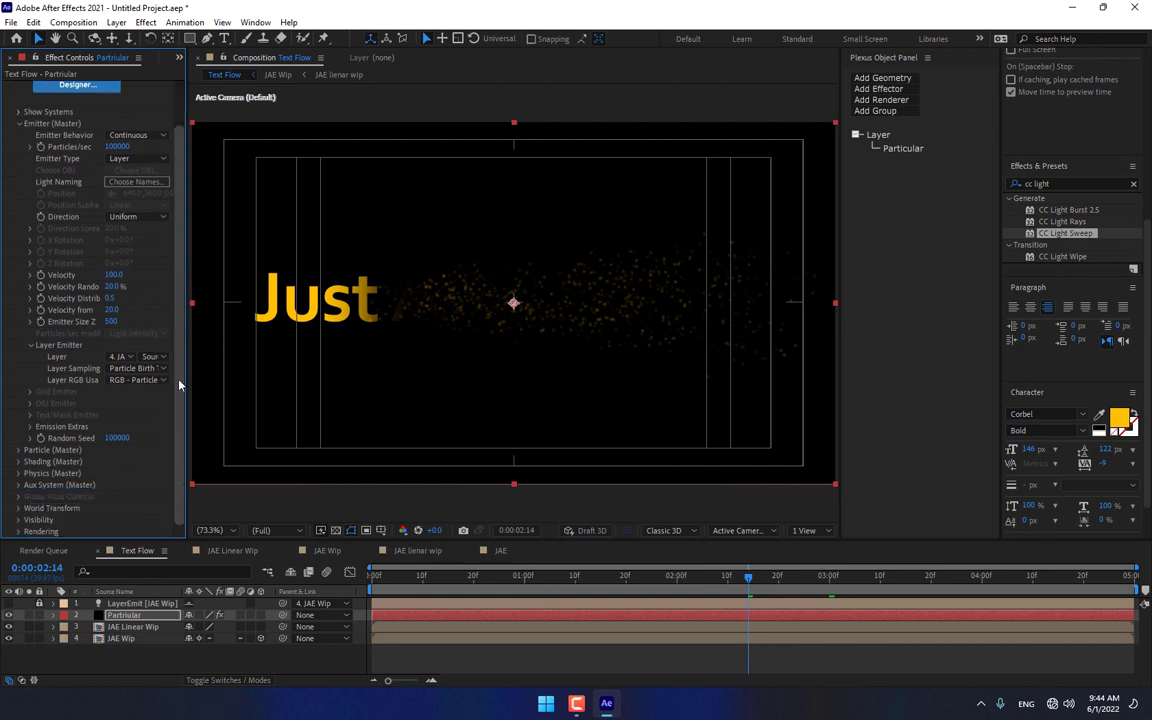
left_click(18, 450)
left_click(131, 297)
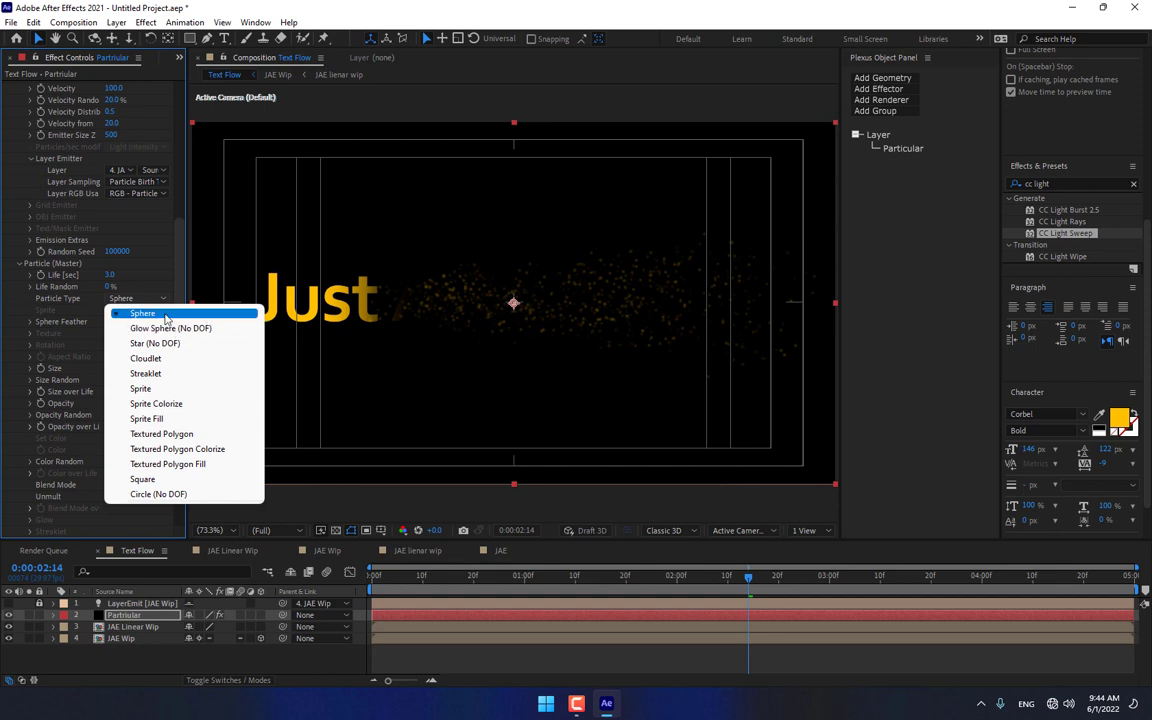
left_click(120, 313)
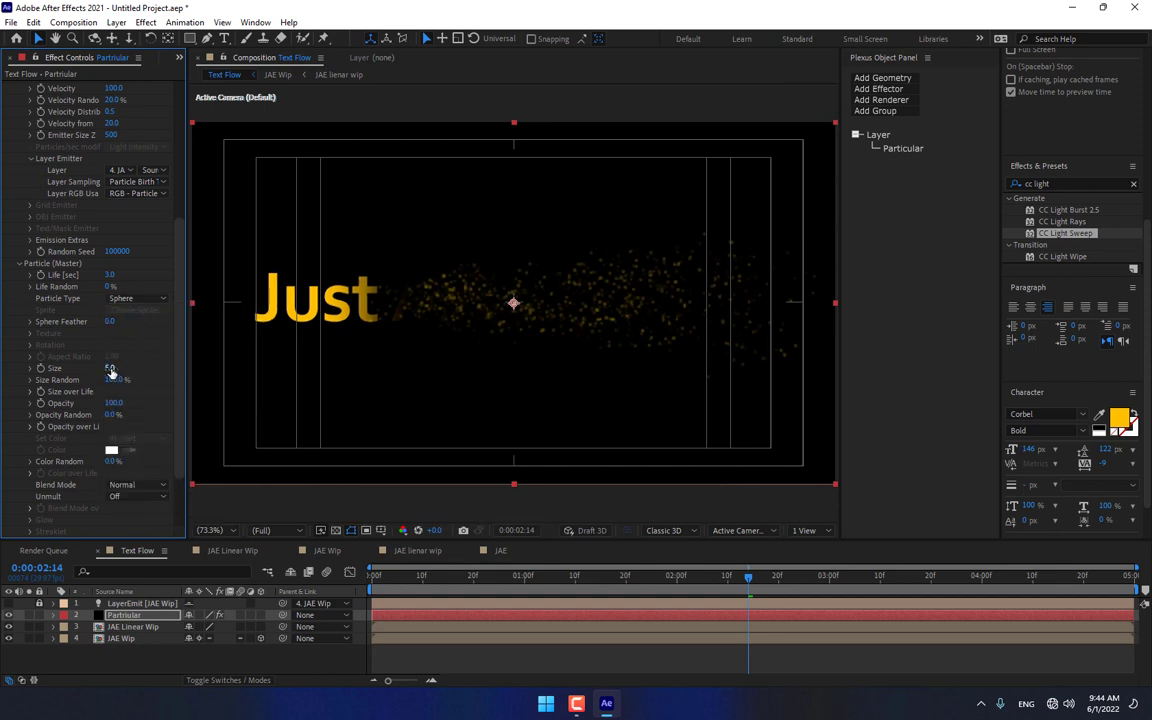
left_click_drag(110, 370, 128, 369)
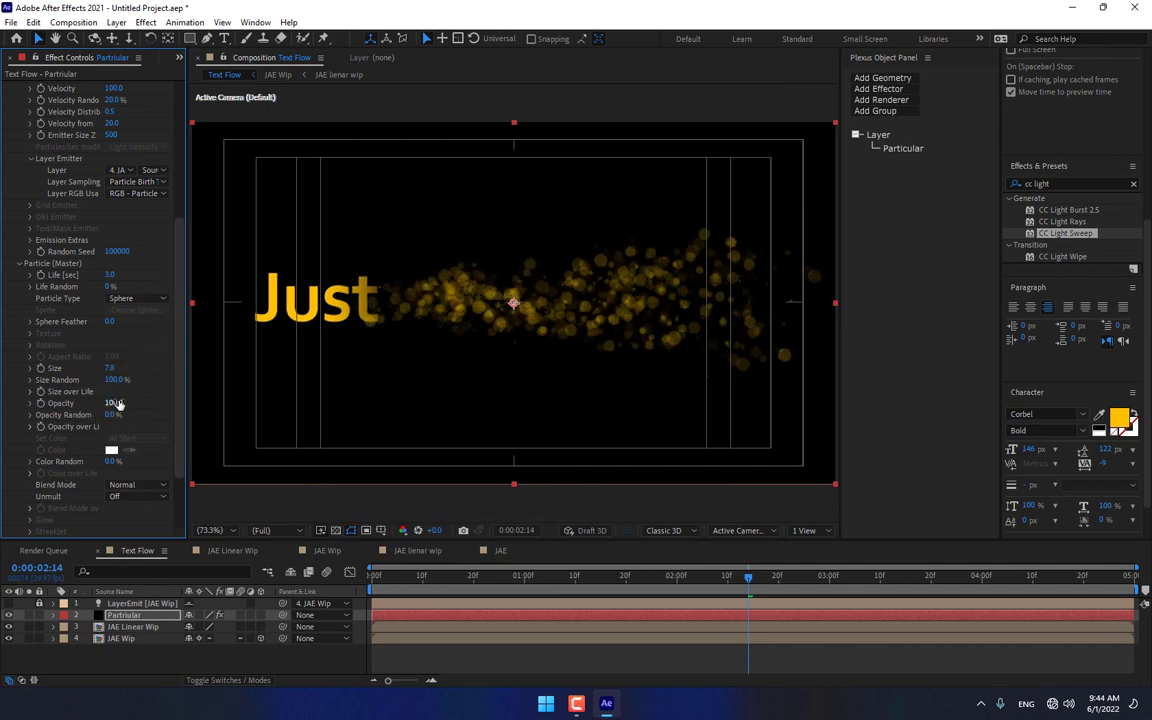
Step: Set Emitter Particles/sec to 1,000,000 and dismiss the high particle count warning
left_click_drag(178, 411, 180, 283)
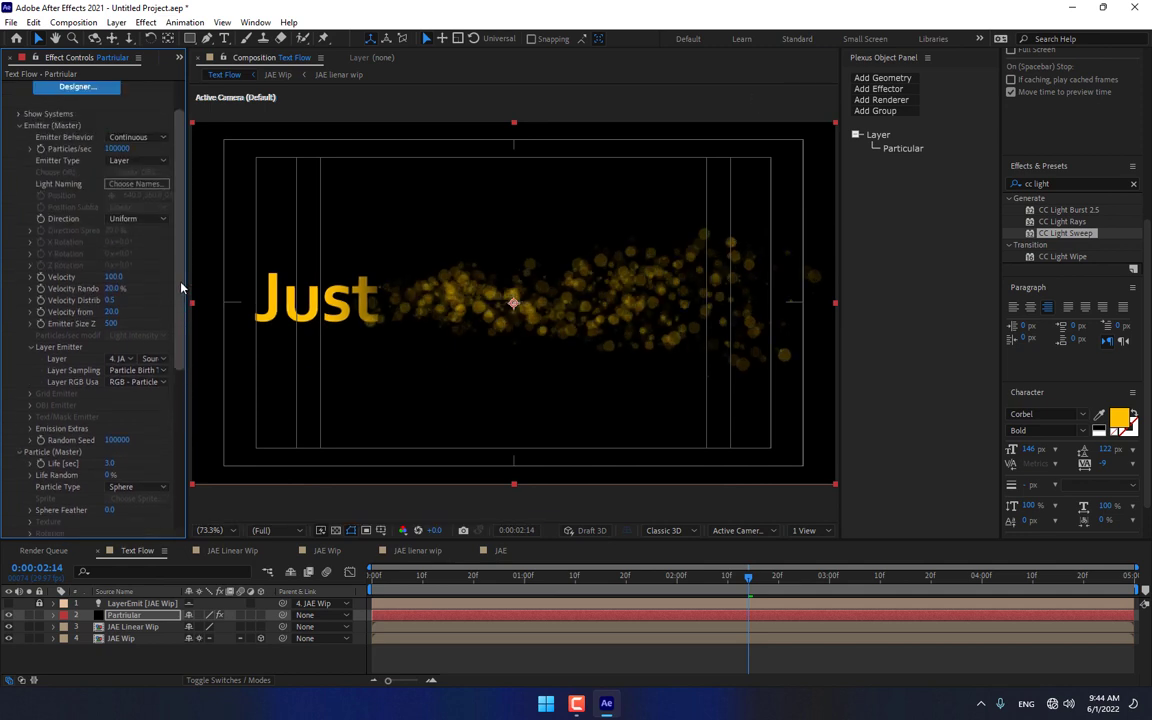
left_click(116, 182)
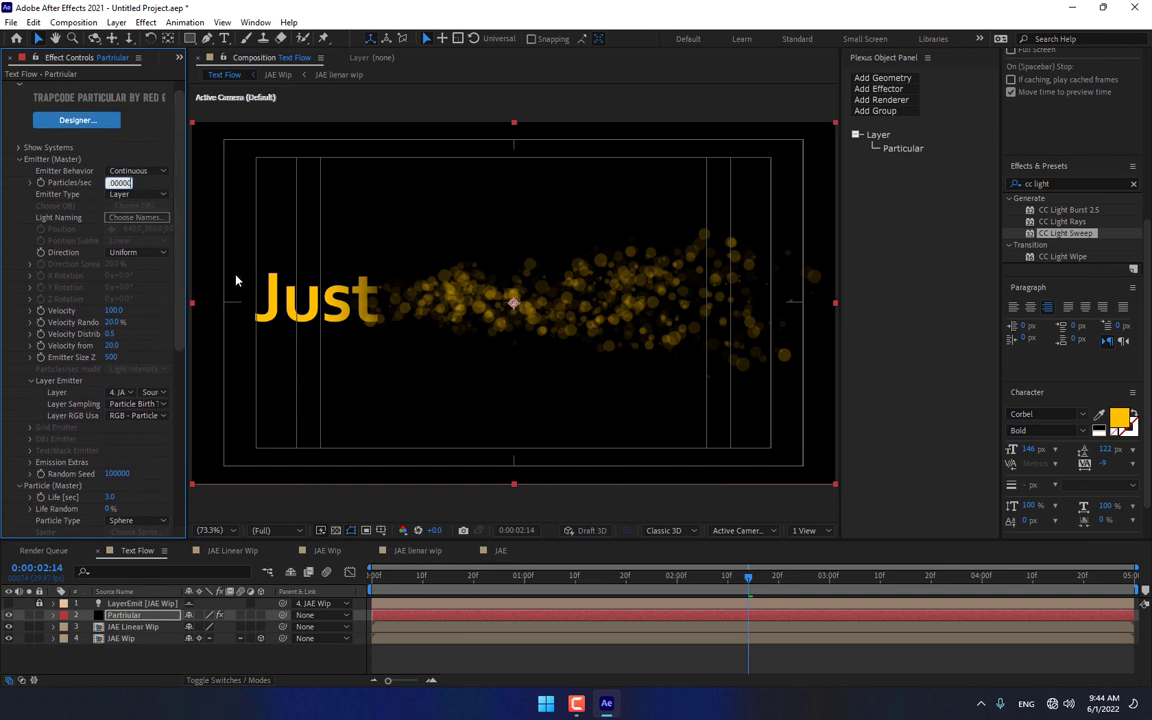
type("1000000")
key("Return")
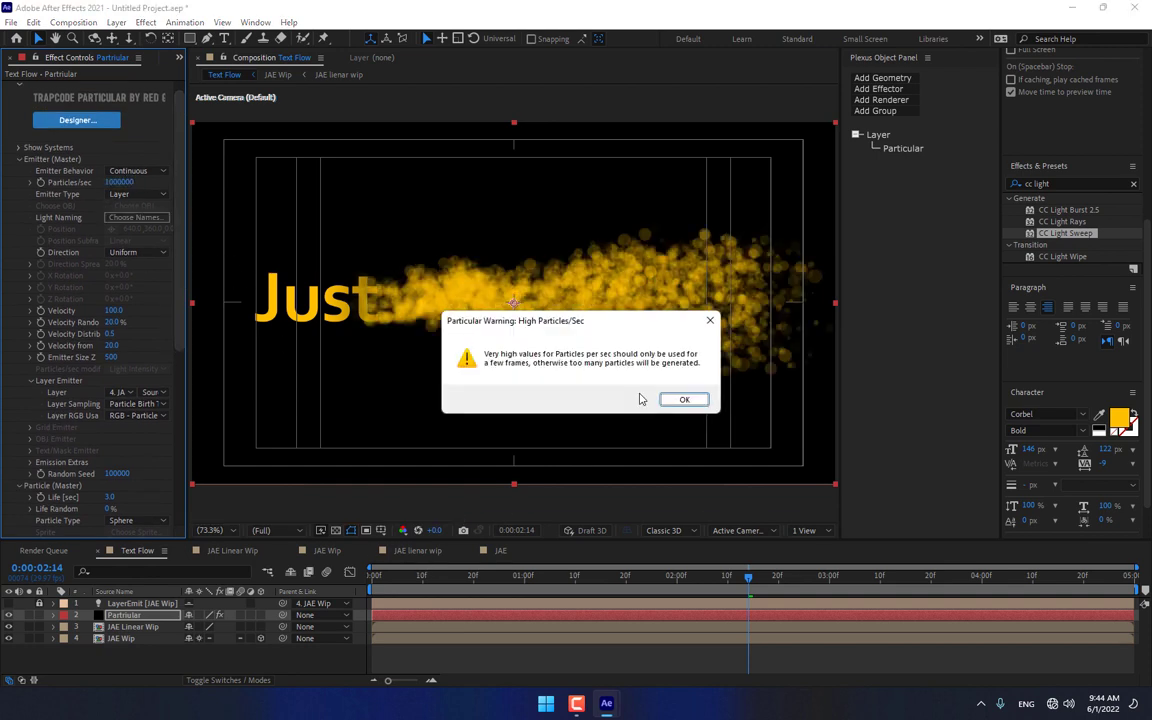
key("Return")
Step: Reduce Particle Size to 4.7 with Size Random at 100%
scroll(160, 345, "down", 2)
scroll(153, 352, "down", 2)
scroll(146, 383, "down", 2)
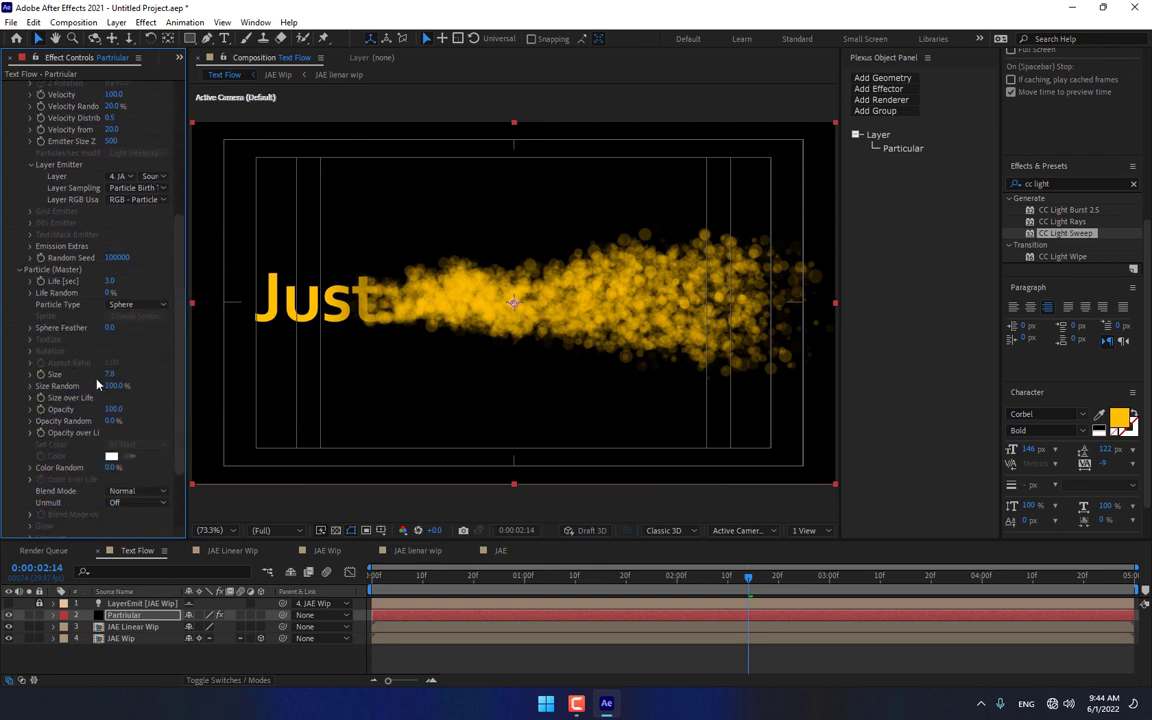
mouse_move(110, 373)
left_mouse_down()
mouse_move(100, 375)
mouse_move(109, 397)
left_mouse_up()
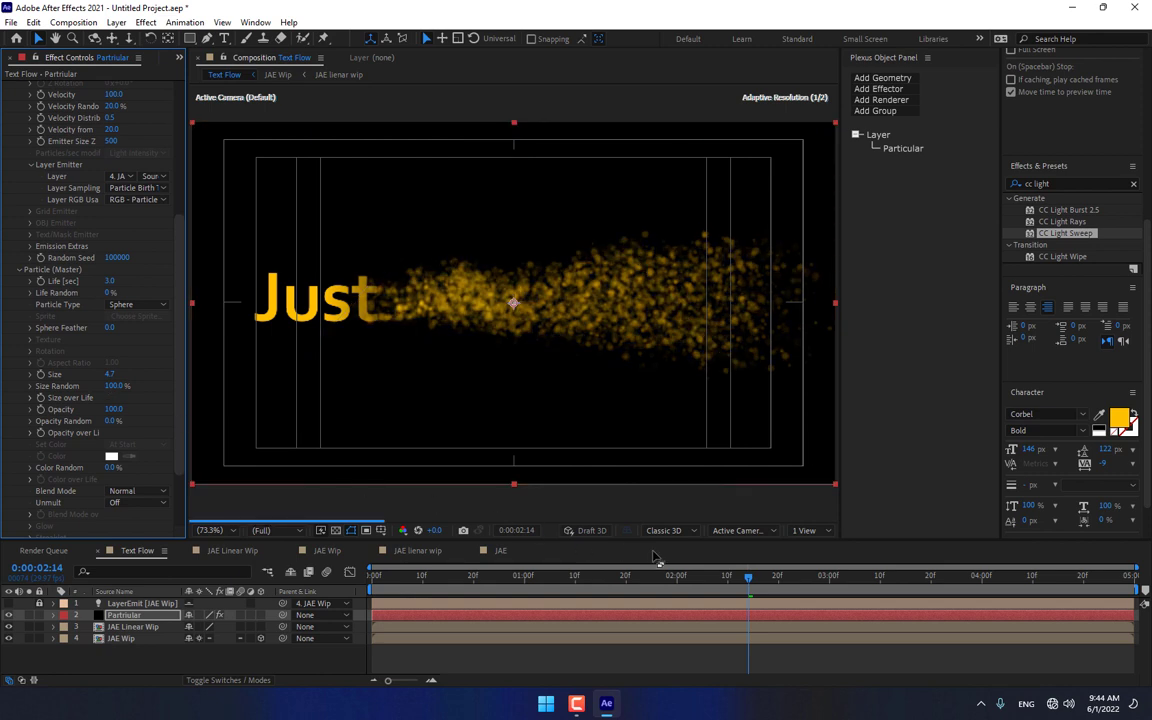
scroll(1058, 136, "up", 5)
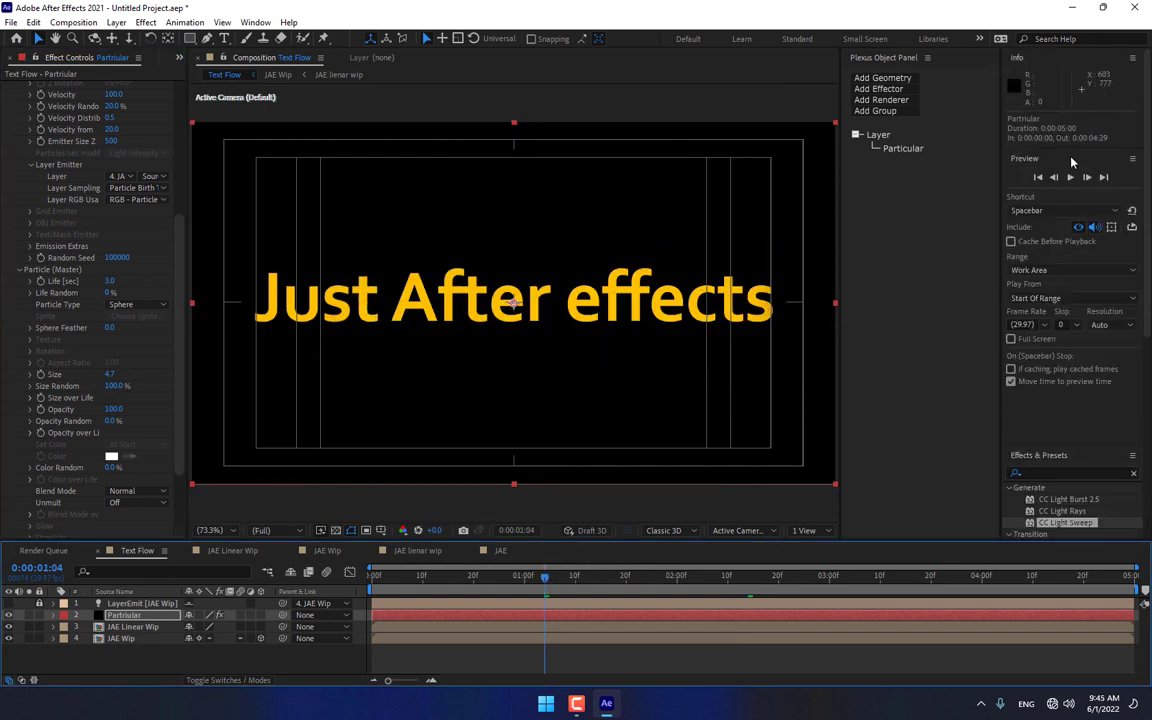
left_click(1070, 177)
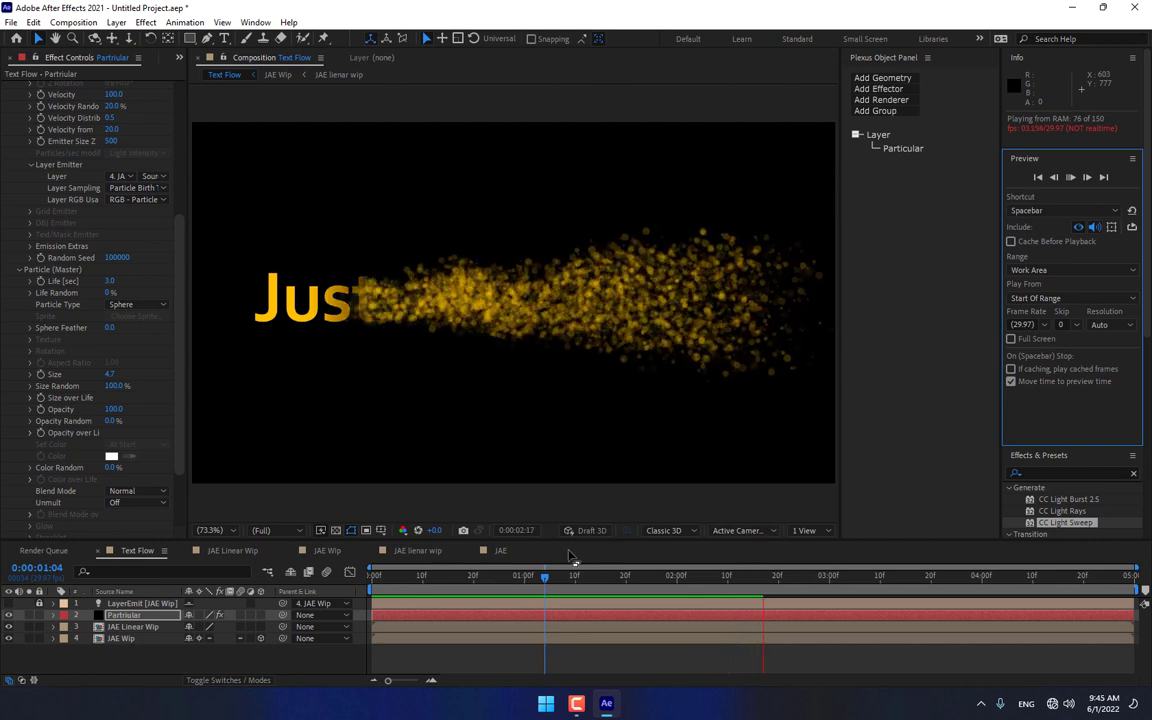
mouse_move(568, 576)
left_mouse_down()
mouse_move(687, 576)
mouse_move(667, 576)
left_mouse_up()
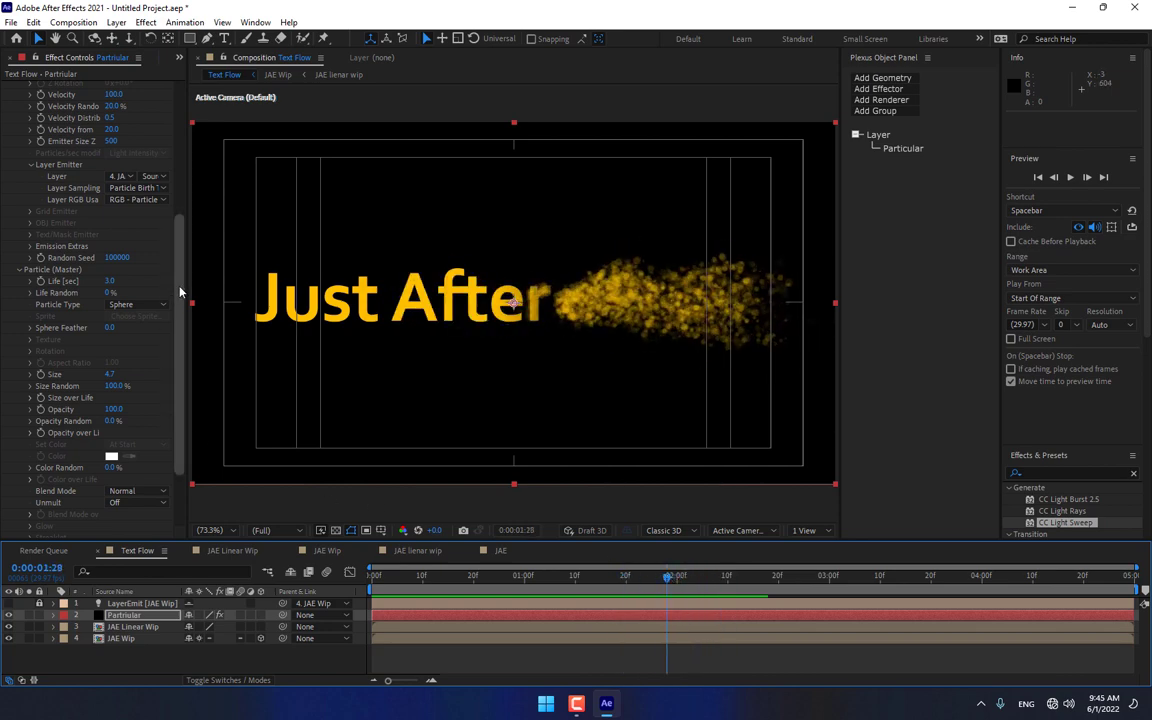
Step: Set Particular's Physics Air wind to X -1 and Y -67
scroll(180, 292, "down", 3)
left_click(18, 474)
left_click(30, 508)
scroll(106, 475, "down", 4)
mouse_move(110, 472)
left_mouse_down()
mouse_move(110, 497)
mouse_move(50, 484)
left_mouse_up()
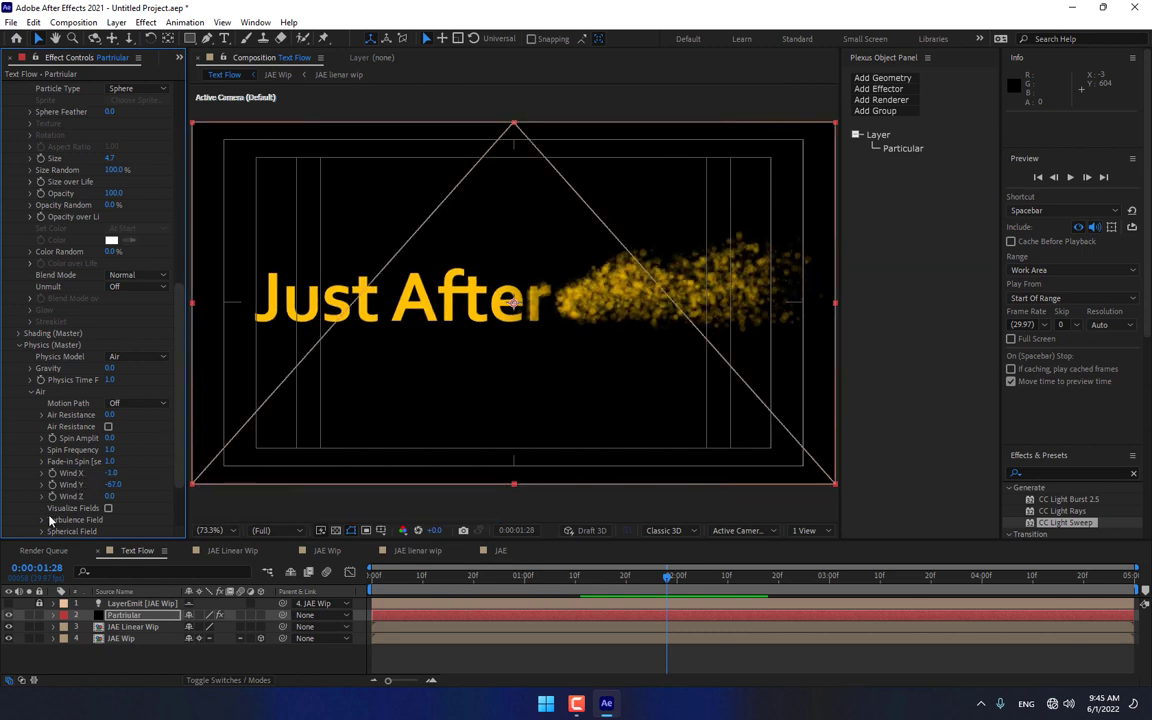
Step: Set the Turbulence Field Affect Position to 189
left_click(42, 519)
scroll(87, 418, "down", 3)
left_click_drag(108, 295, 87, 400)
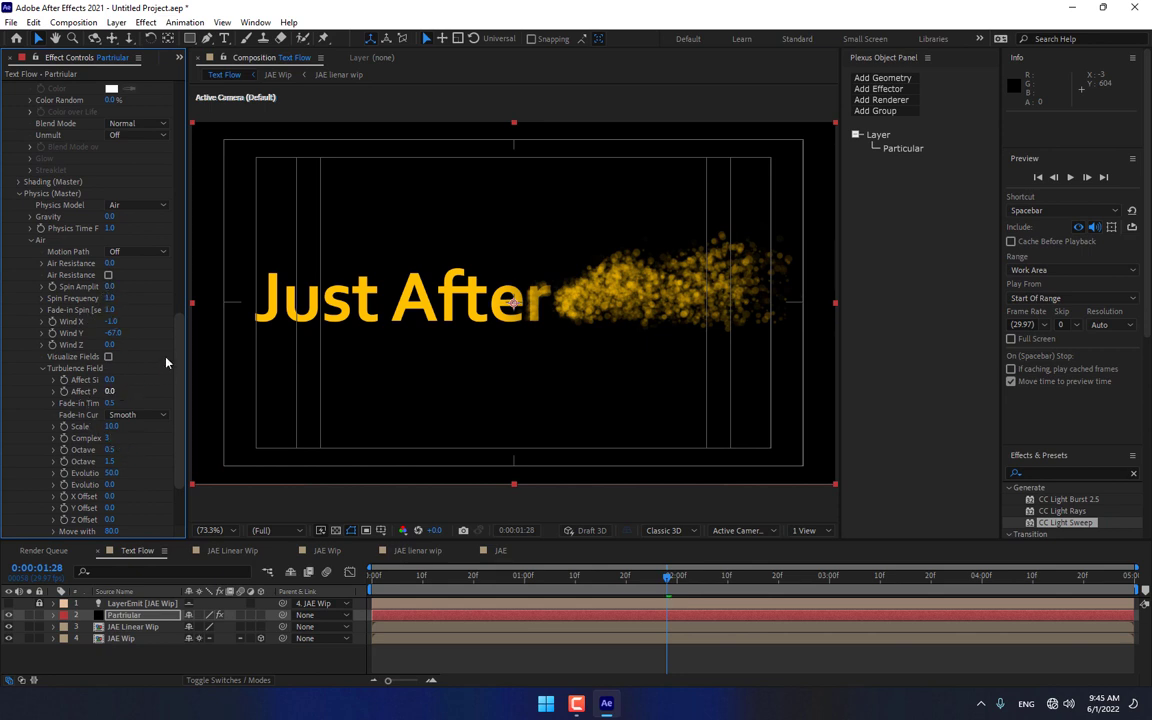
left_click_drag(196, 348, 248, 350)
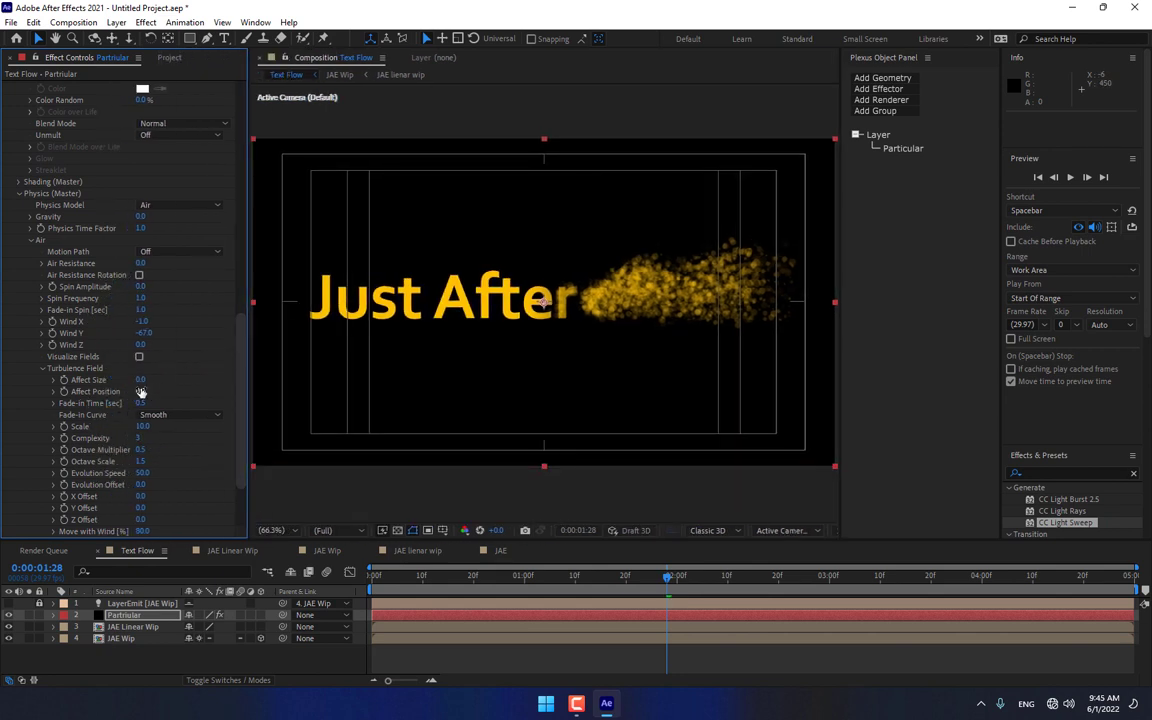
left_click_drag(141, 391, 146, 399)
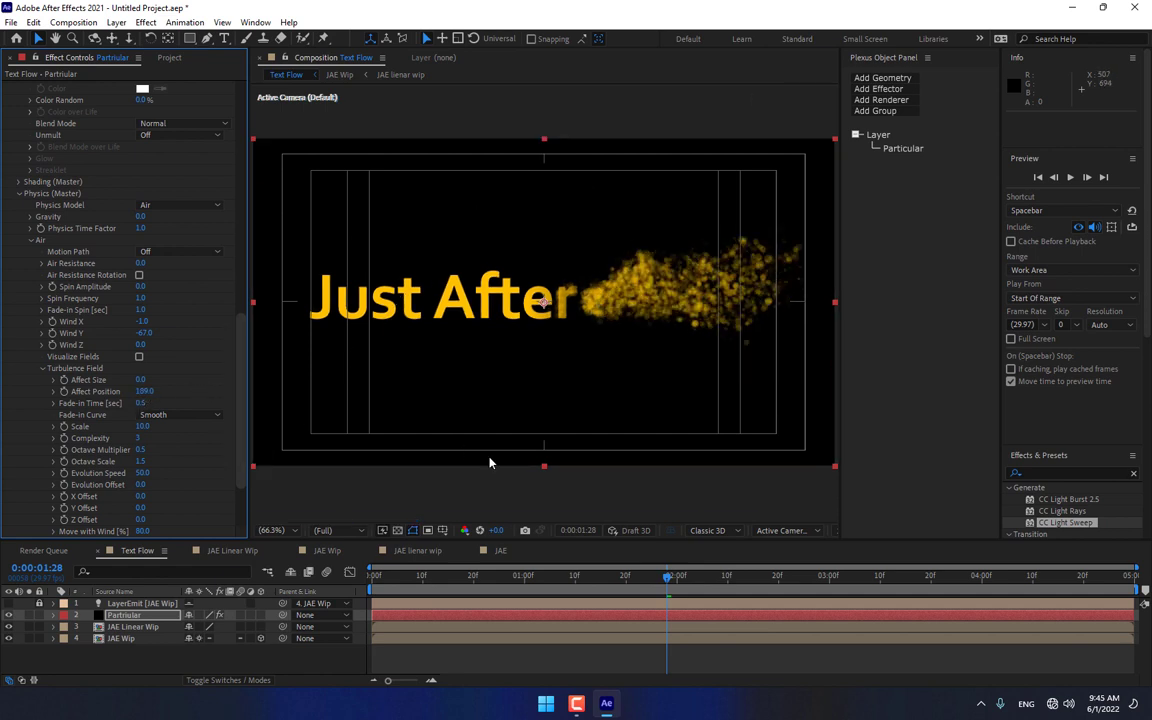
left_click(490, 588)
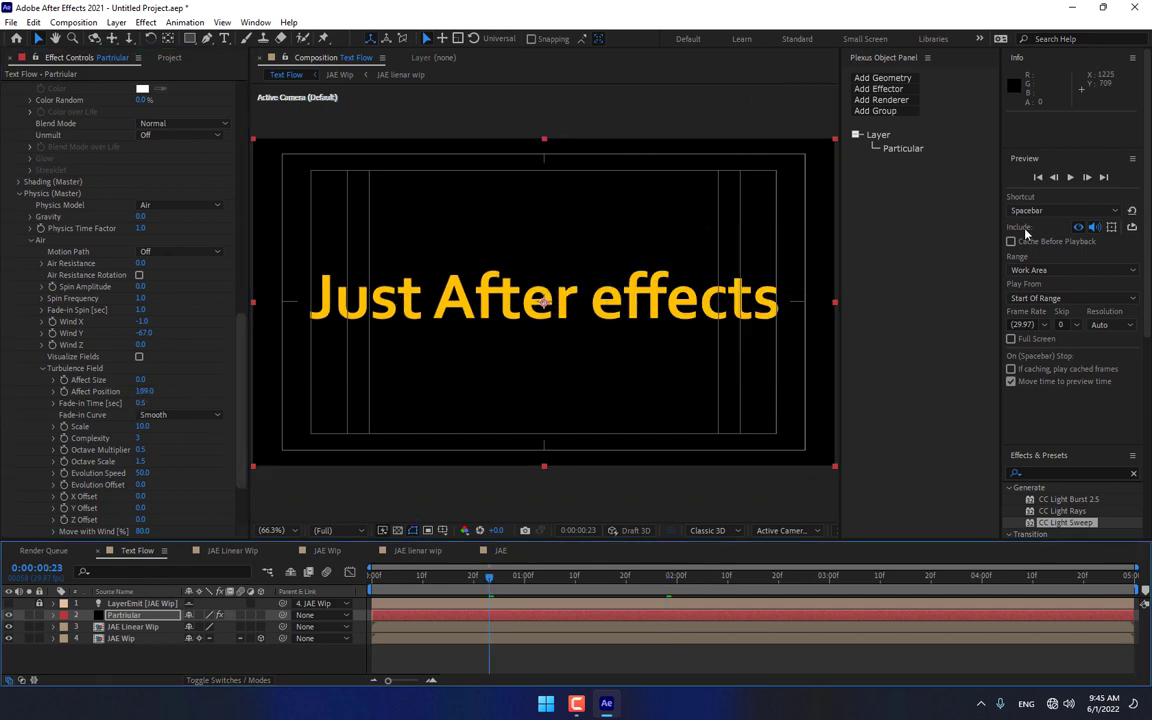
left_click(1070, 177)
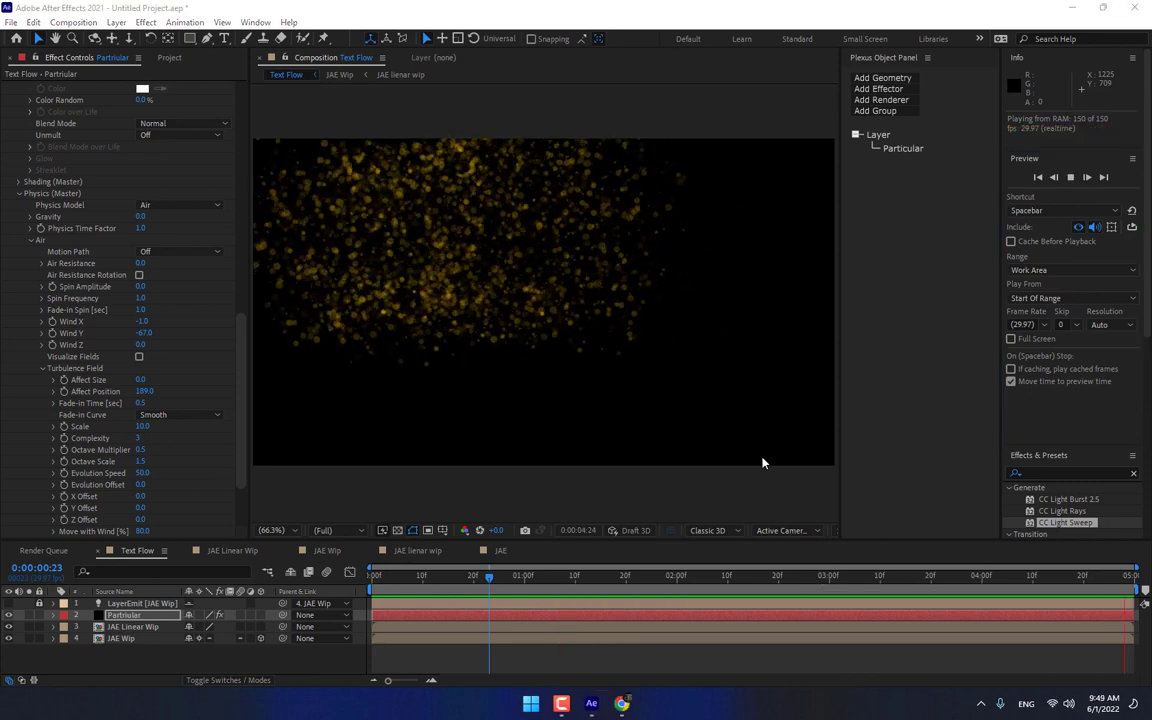
left_click_drag(506, 588, 656, 588)
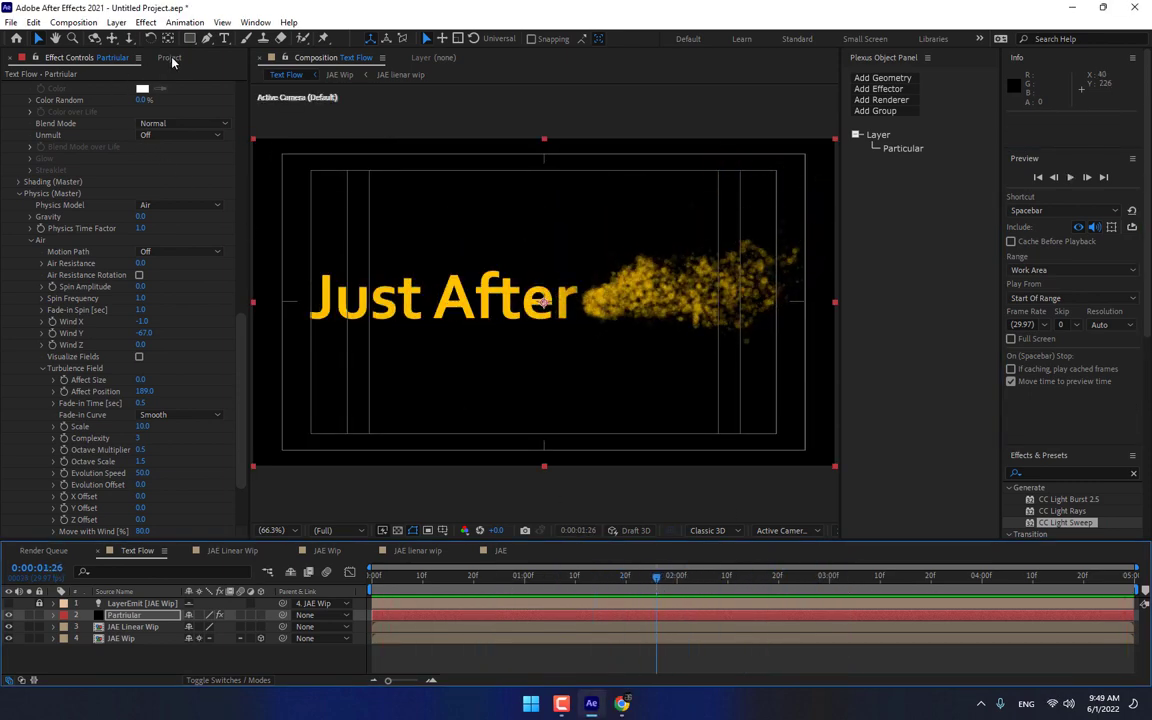
Step: Import the orange light-streak image from the Desktop into the Project panel
left_click(170, 57)
double_click(165, 391)
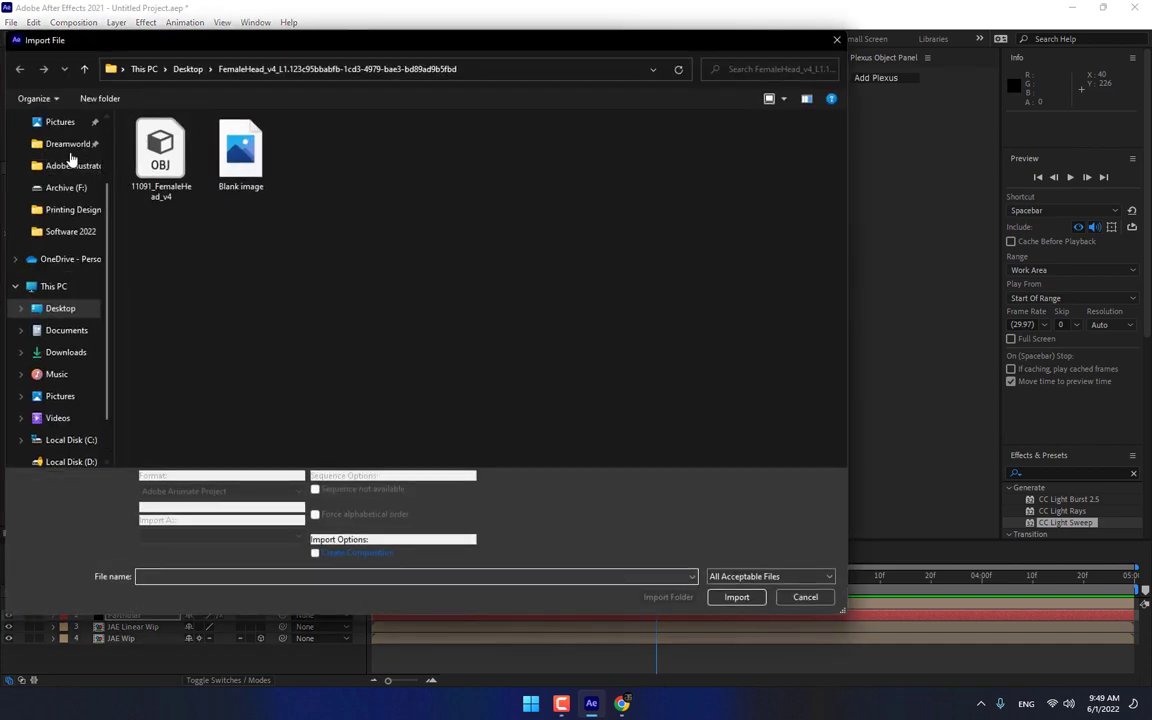
scroll(65, 170, "up", 2)
scroll(57, 205, "up", 1)
left_click(59, 149)
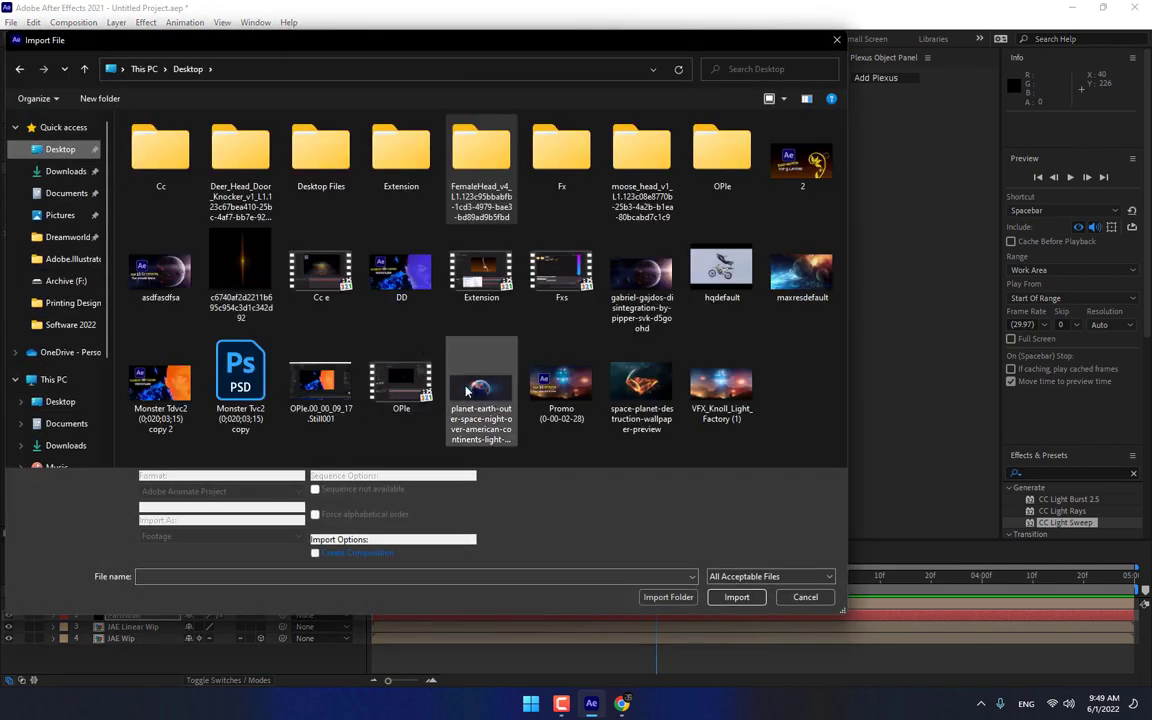
double_click(240, 272)
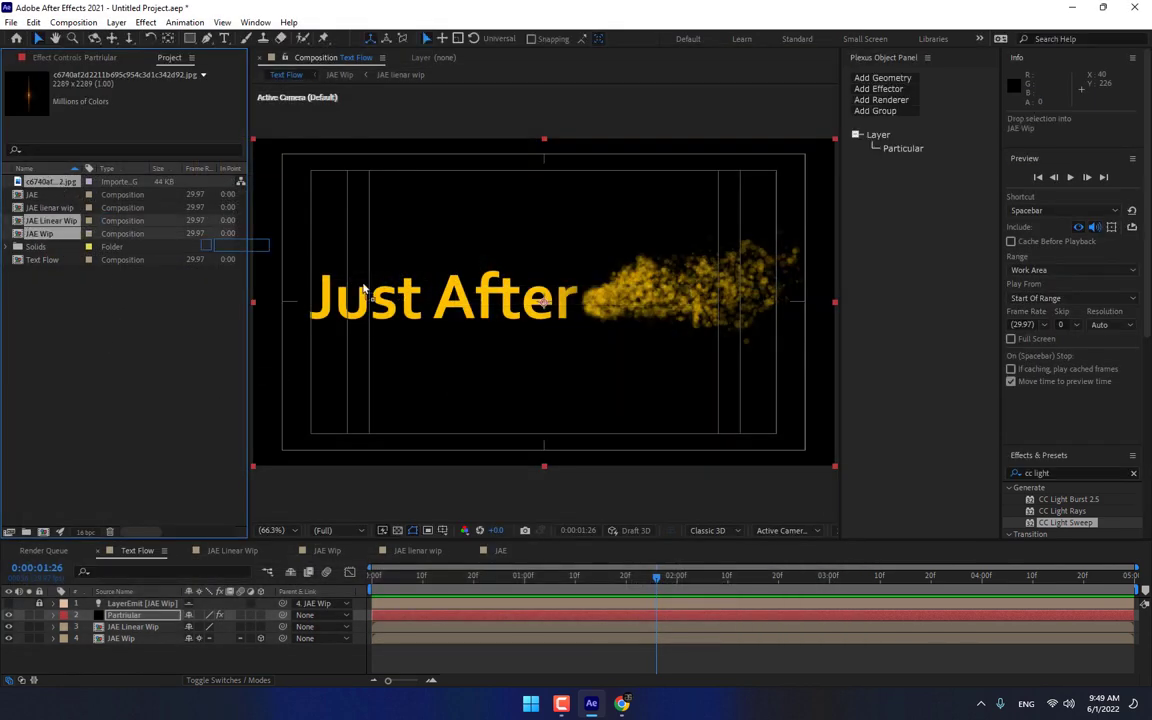
Step: Add the light-streak image to Text Flow and rotate it 90 degrees
left_click_drag(398, 302, 555, 316)
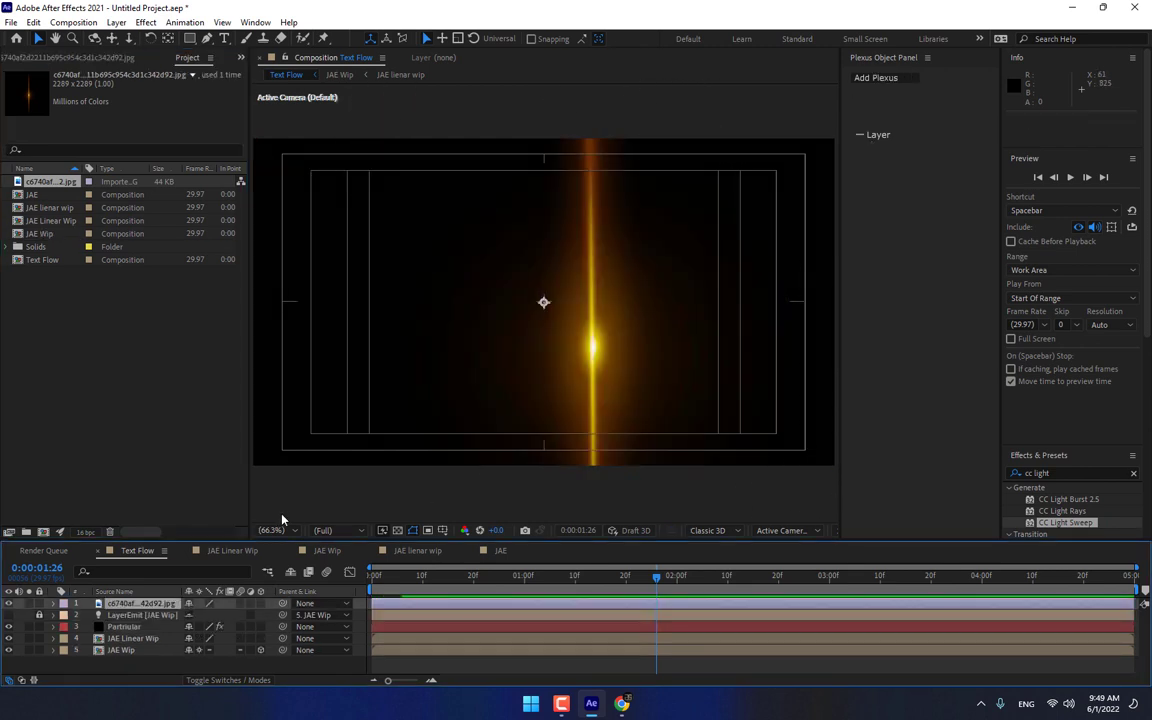
key("r")
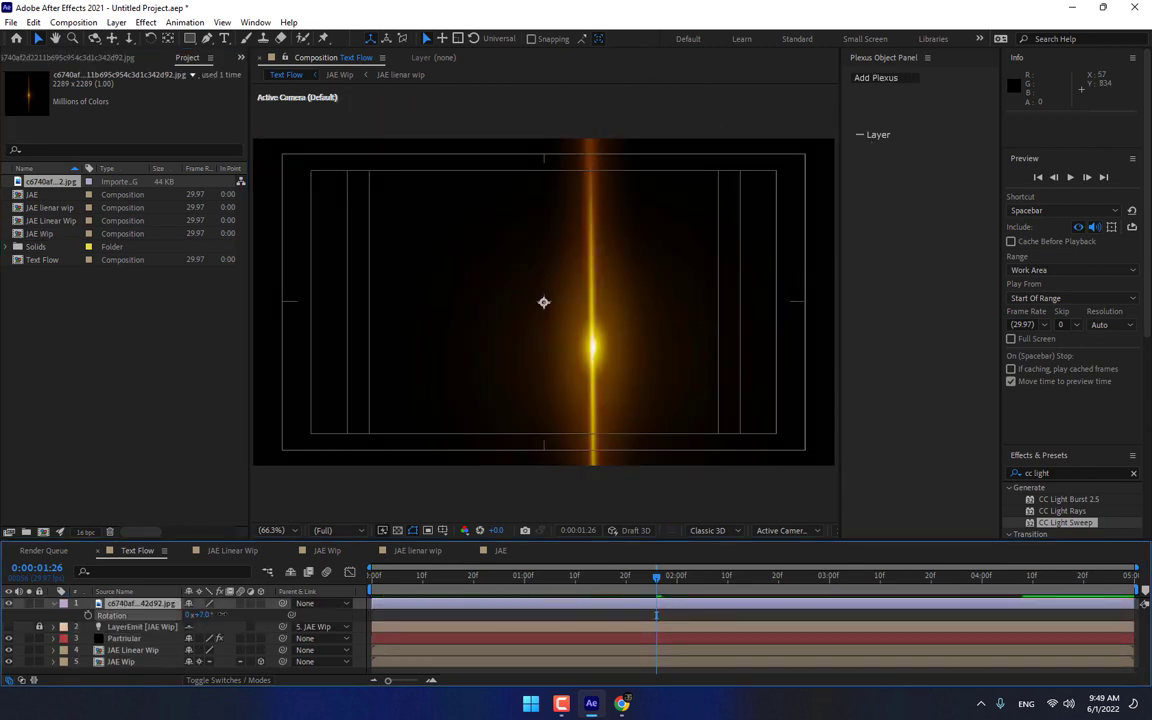
left_click_drag(200, 615, 219, 628)
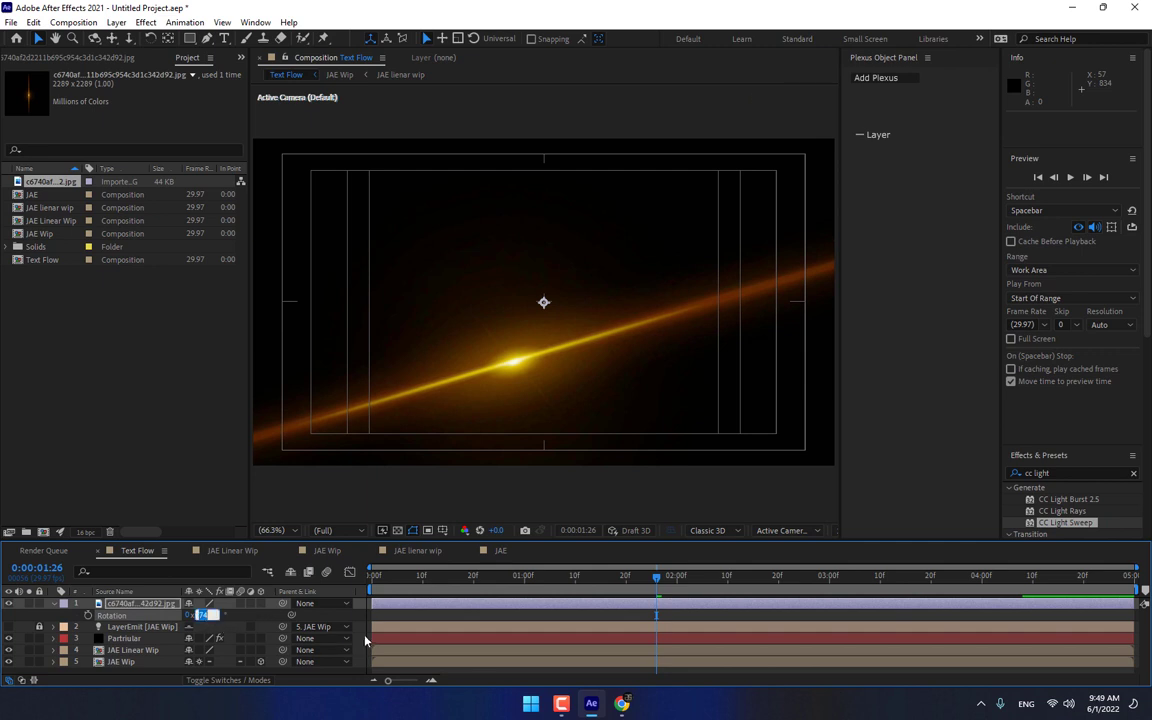
type("90")
key("Return")
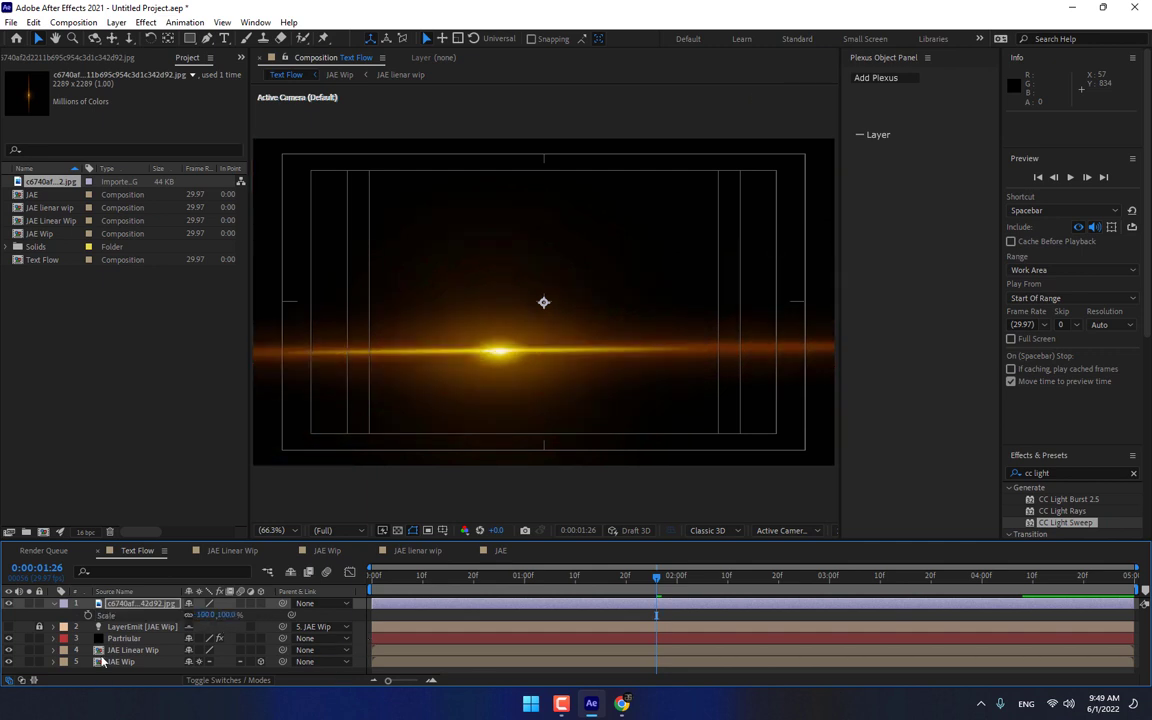
Step: Scale the streak down to 46% and set its blend mode to Add
key("s")
left_click_drag(213, 615, 195, 615)
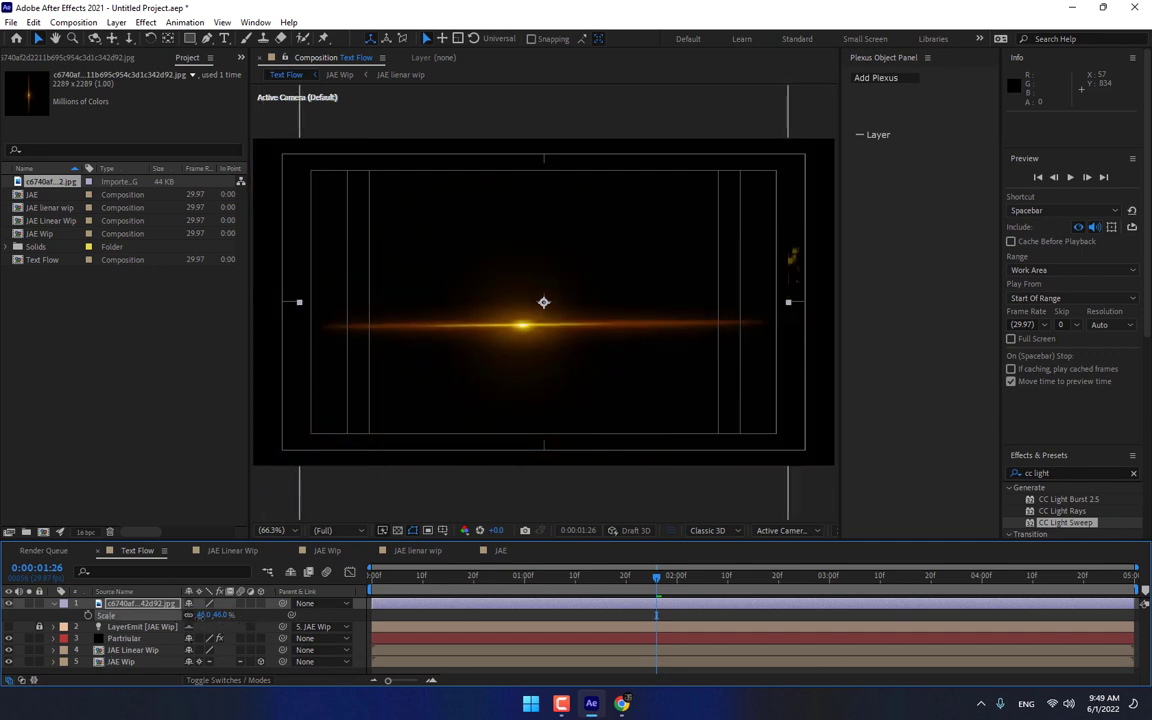
key("F4")
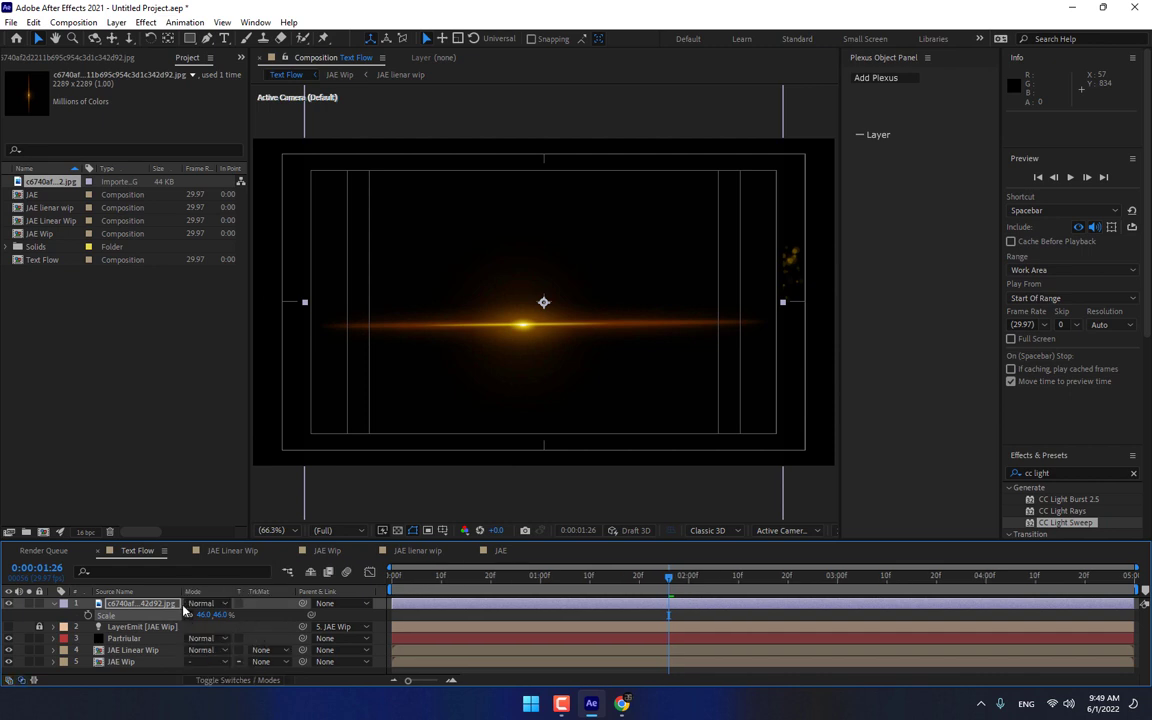
left_click(201, 603)
left_click(253, 225)
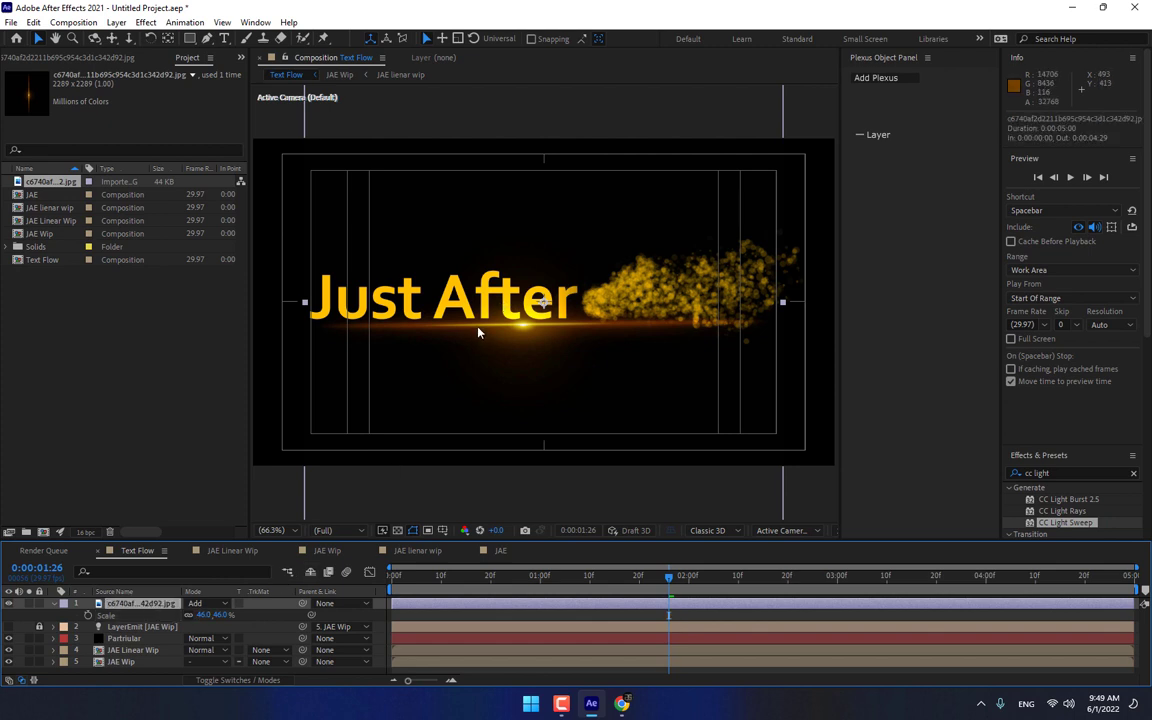
Step: Place the flare streak at the title's right end on the one-second frame
left_click_drag(482, 333, 755, 356)
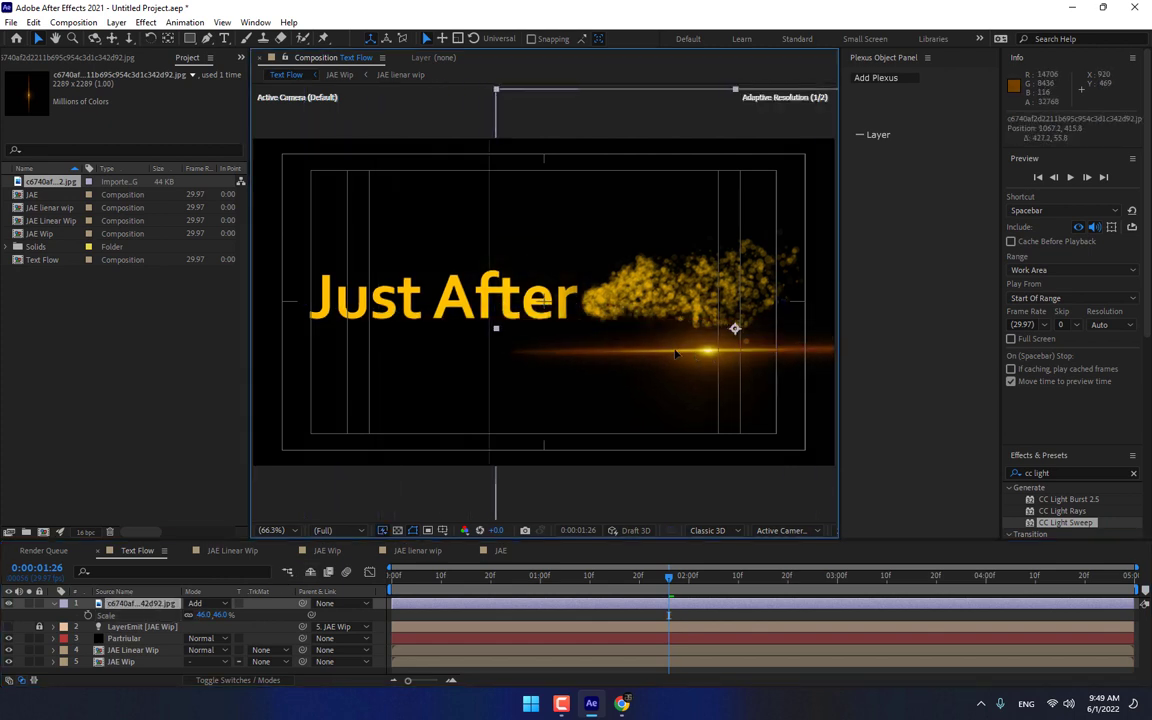
left_click(543, 578)
left_click_drag(543, 579, 540, 579)
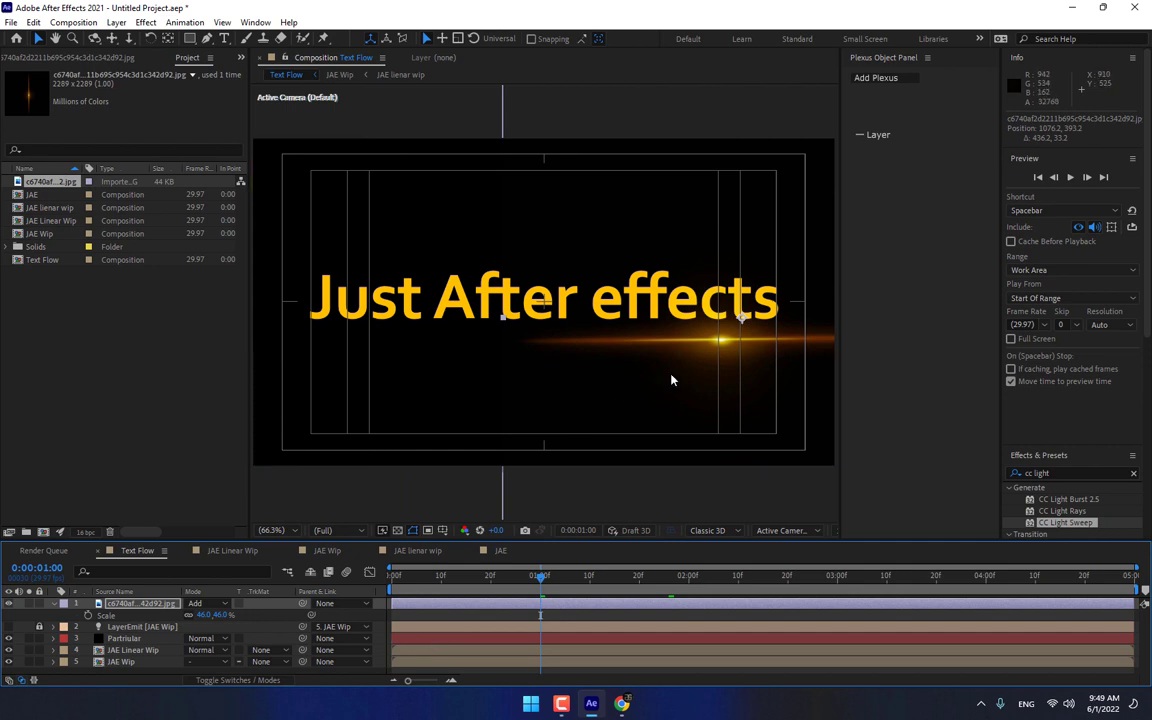
left_click(716, 338)
left_click_drag(716, 338, 788, 300)
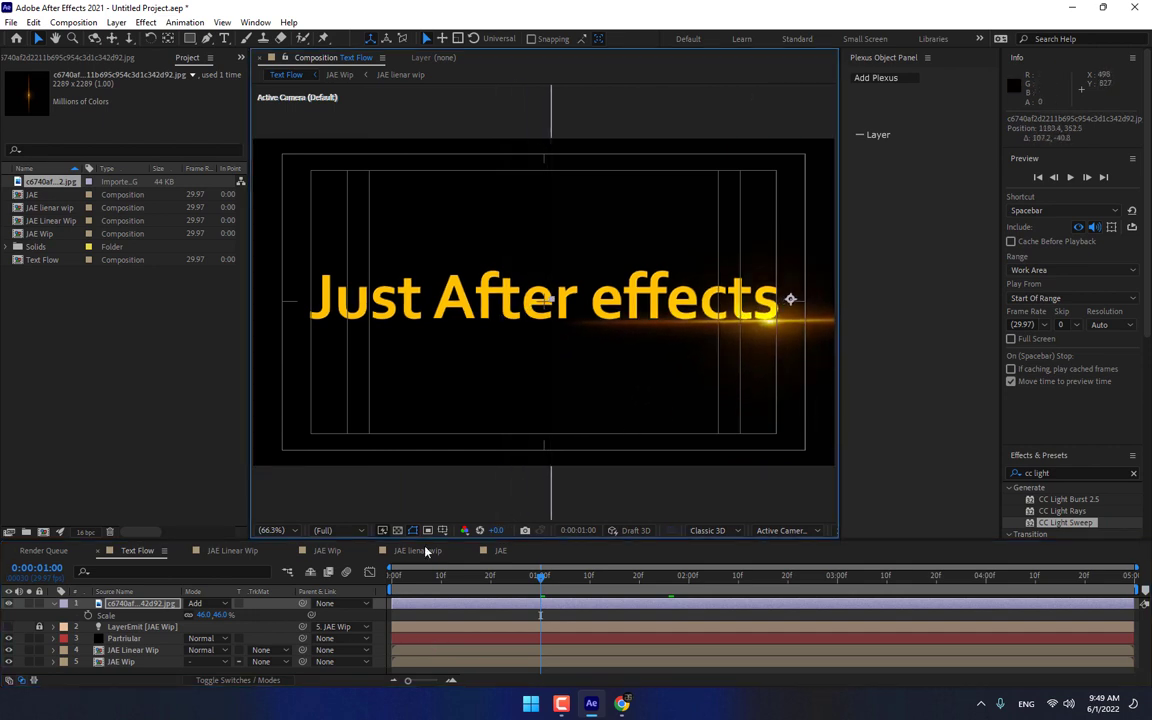
left_click(279, 609)
Step: Keyframe the flare's opacity from 0% at 1 s to 100% at 2 s
key("t")
left_click_drag(88, 614, 86, 617)
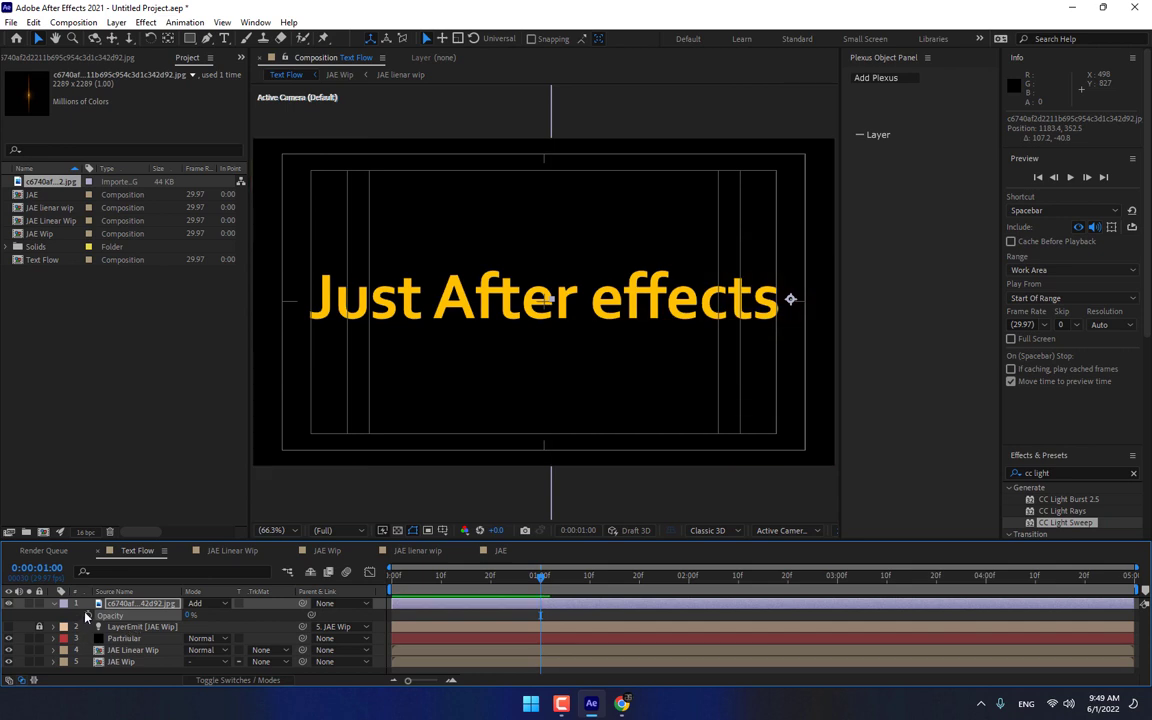
left_click(688, 578)
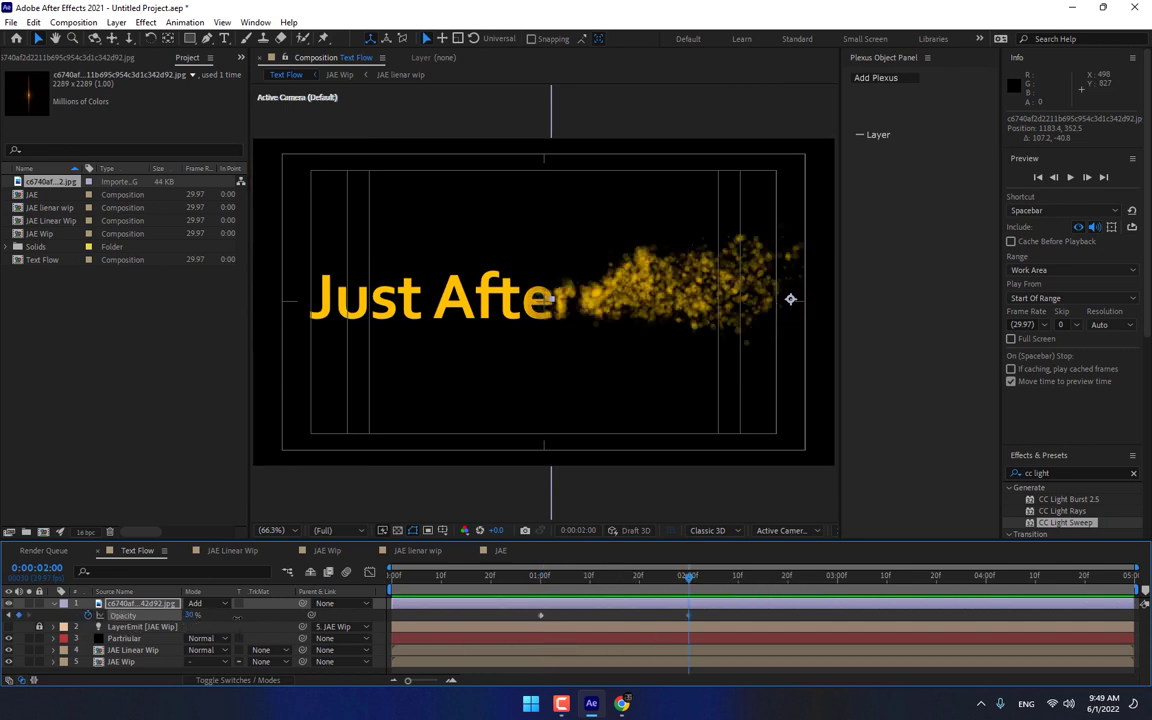
left_click_drag(192, 615, 240, 615)
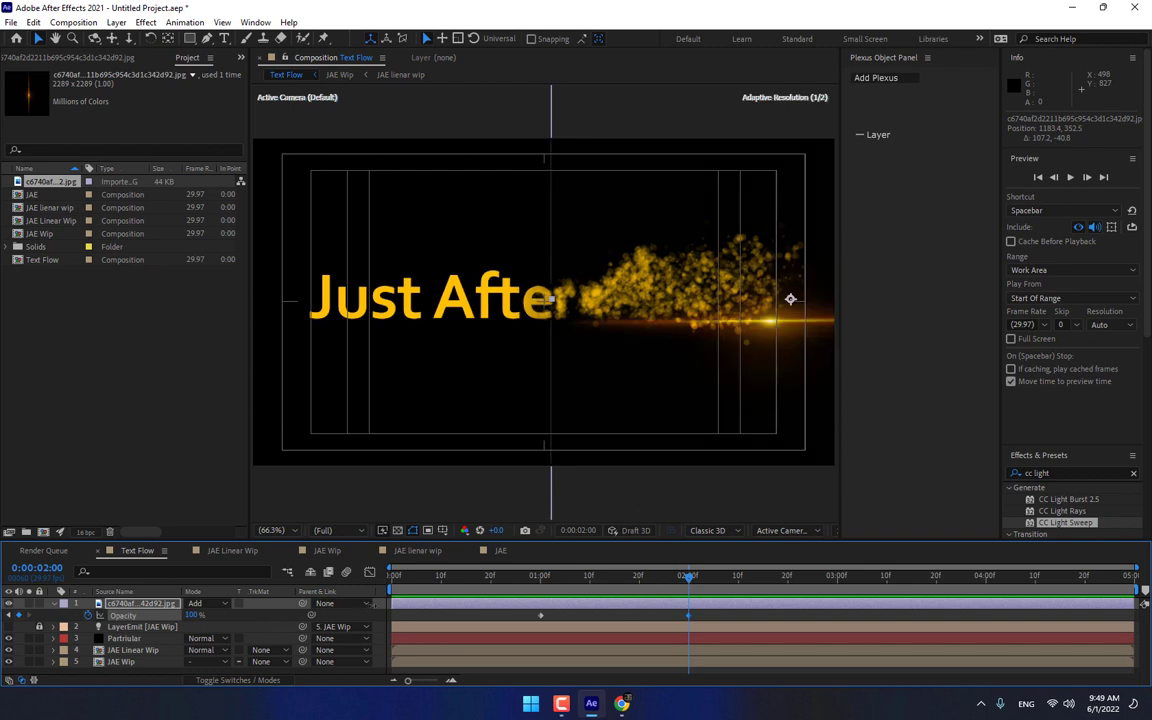
Step: Keyframe the flare's position from the right end at 1 s to mid-title at 2 s and the left end at 3 s
left_click(540, 576)
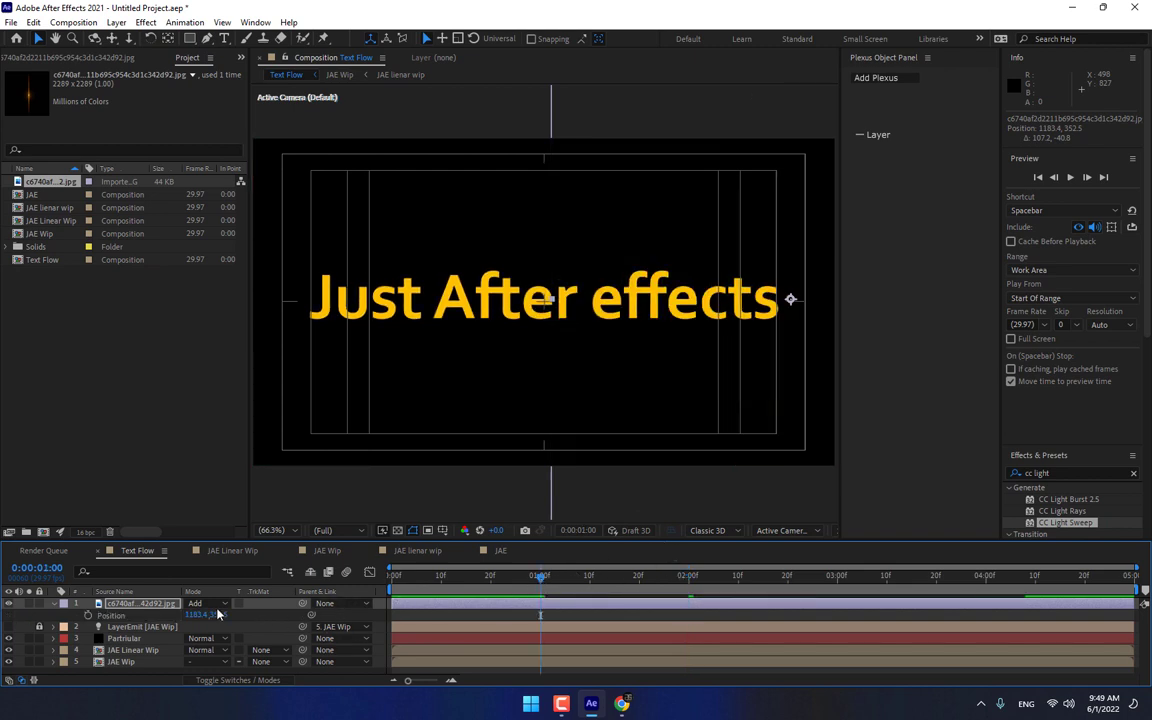
key("p")
left_click(687, 577)
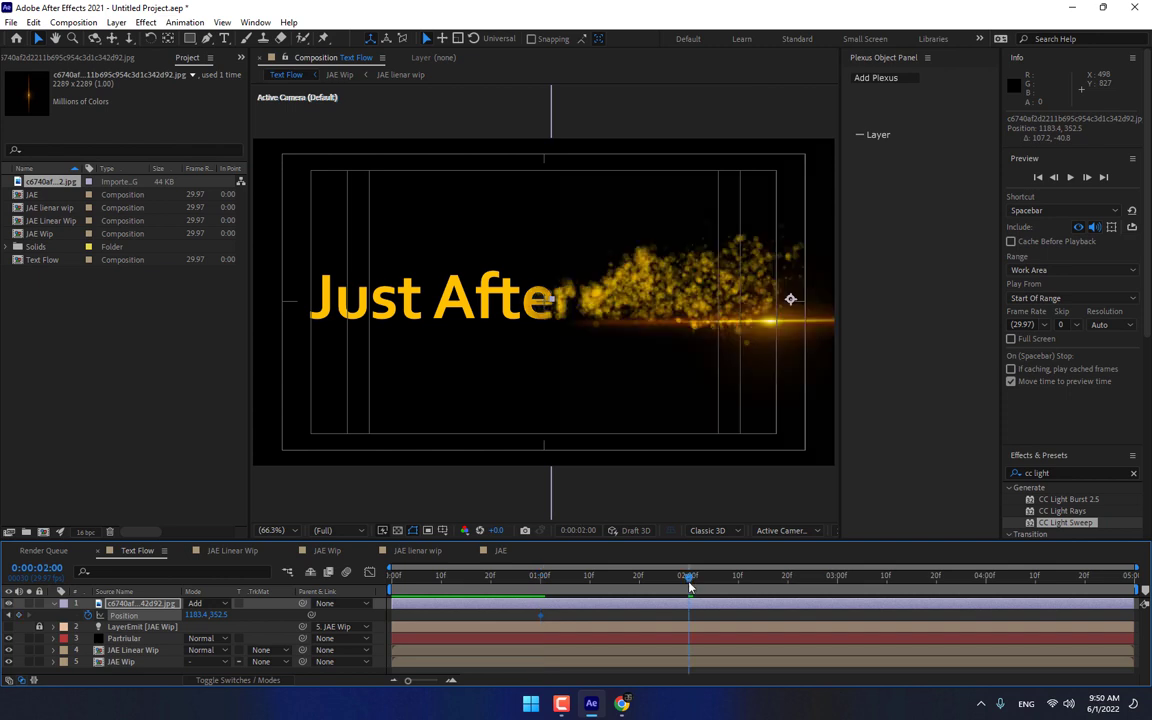
left_click_drag(718, 321, 521, 327)
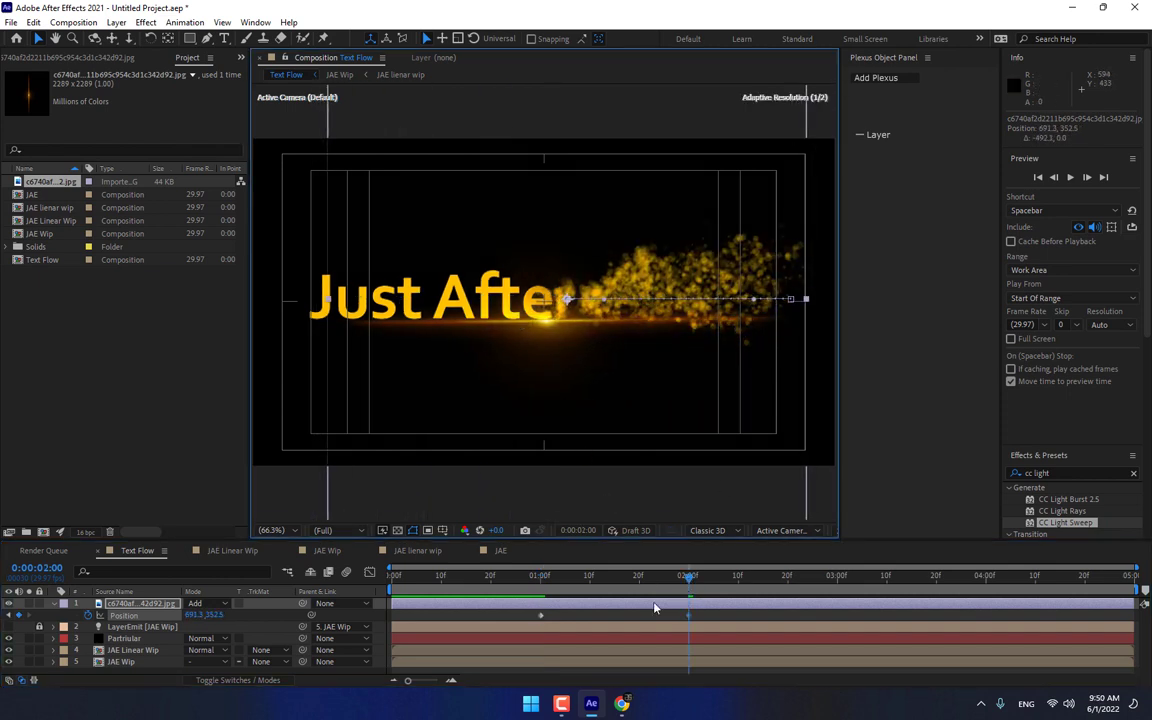
left_click(838, 577)
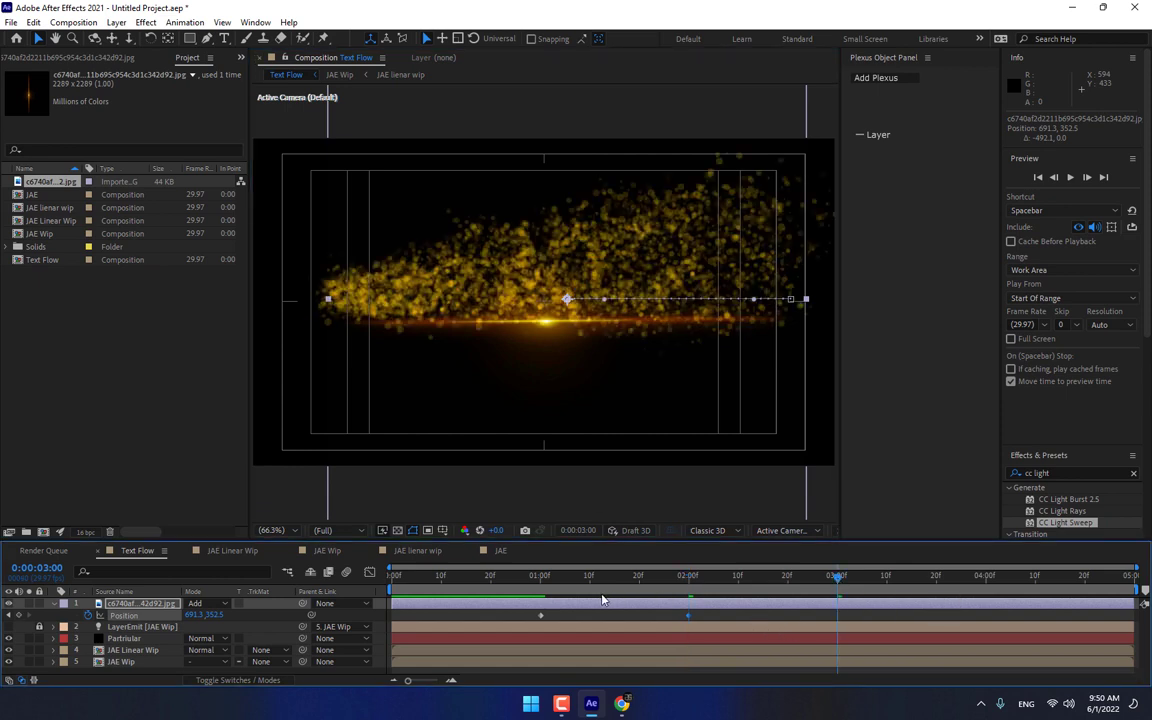
left_click_drag(655, 328, 401, 322)
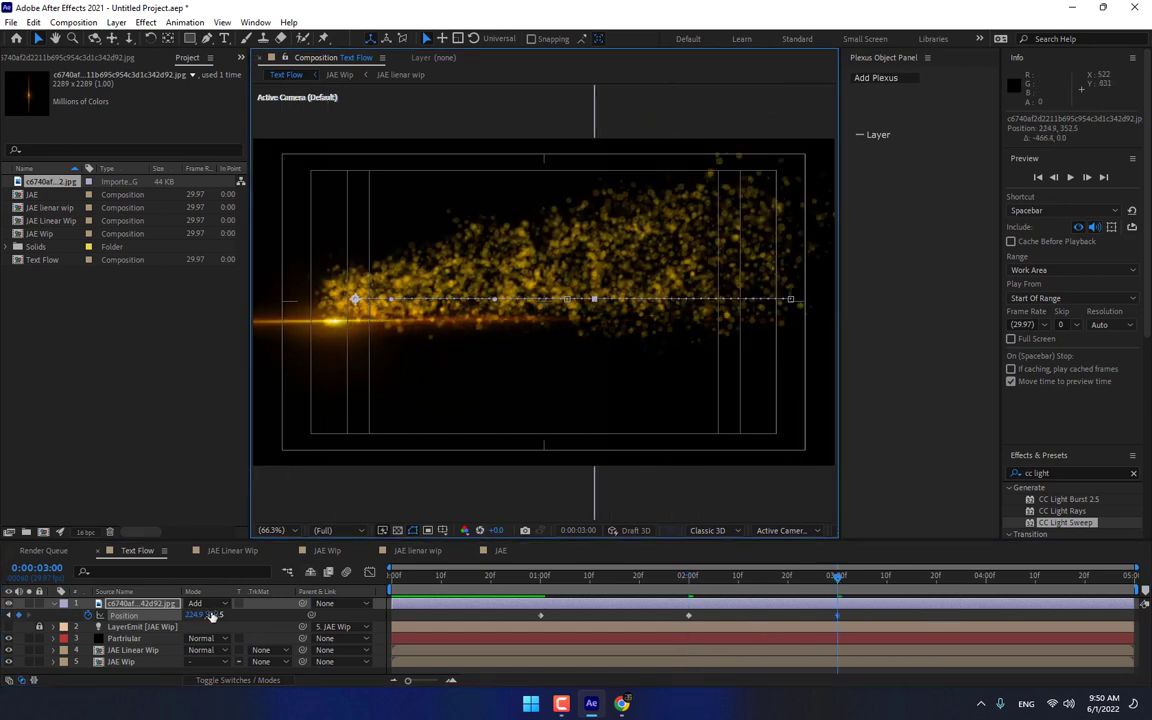
Step: Fade the flare to 0% opacity at 3 s and preview the animation
key("t")
left_click_drag(205, 616, 131, 626)
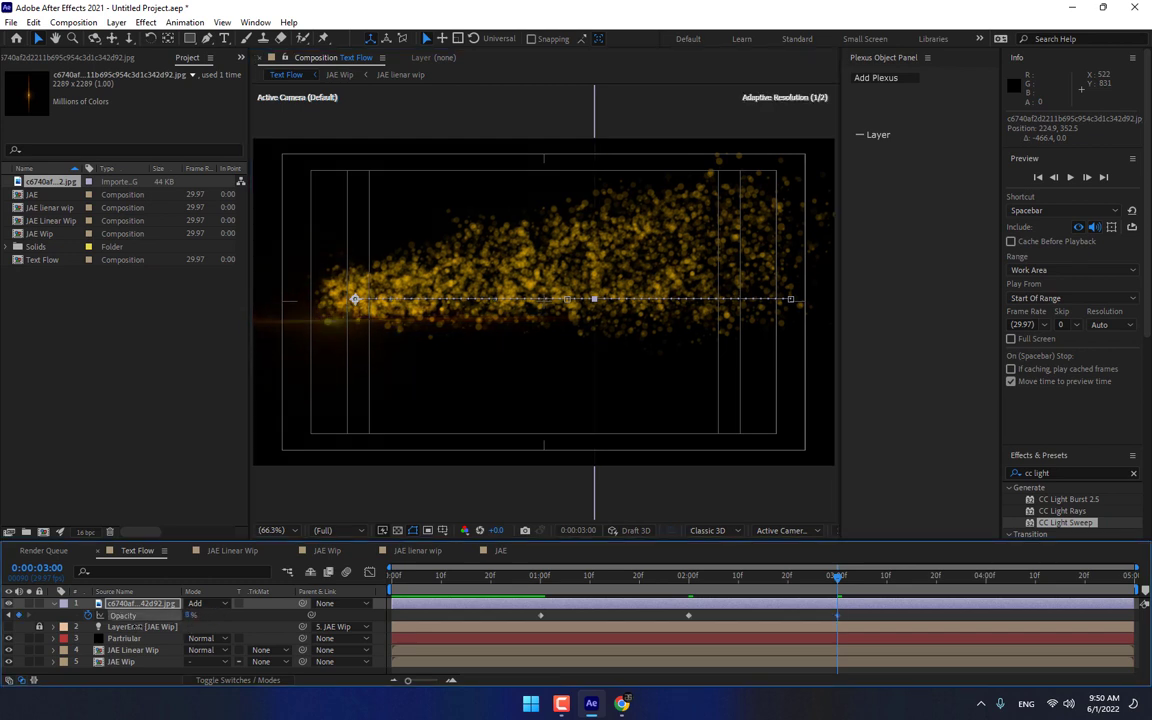
mouse_move(522, 578)
left_mouse_down()
mouse_move(716, 573)
mouse_move(573, 616)
left_mouse_up()
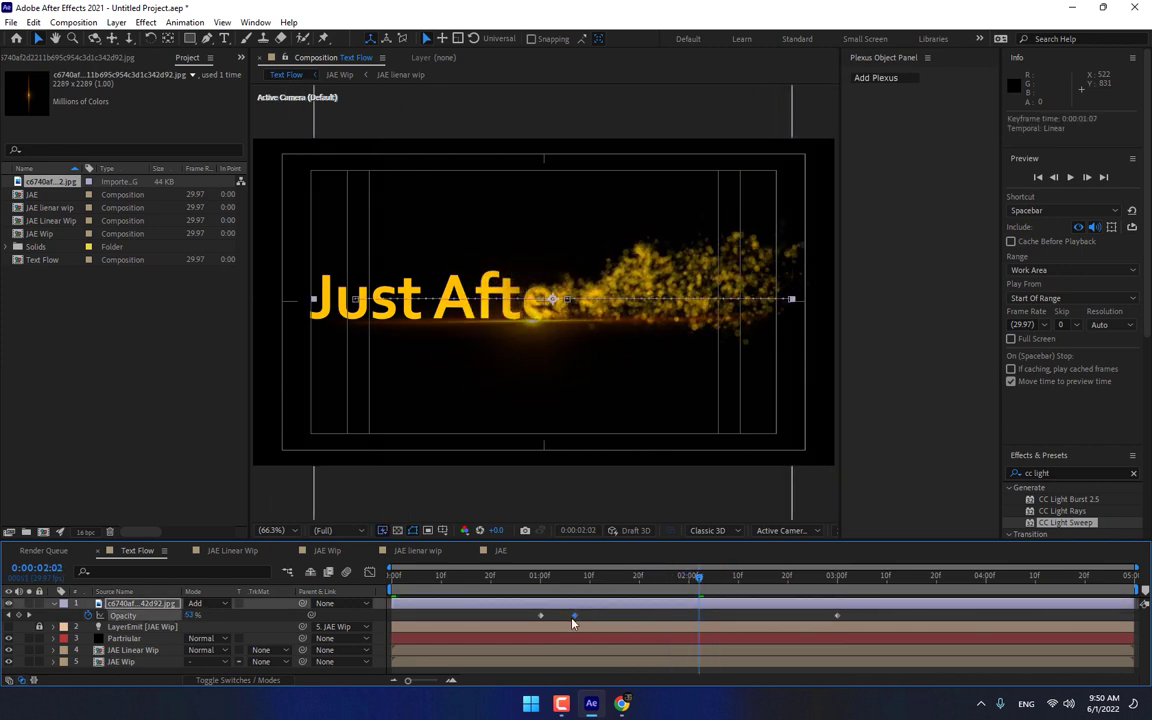
key("space")
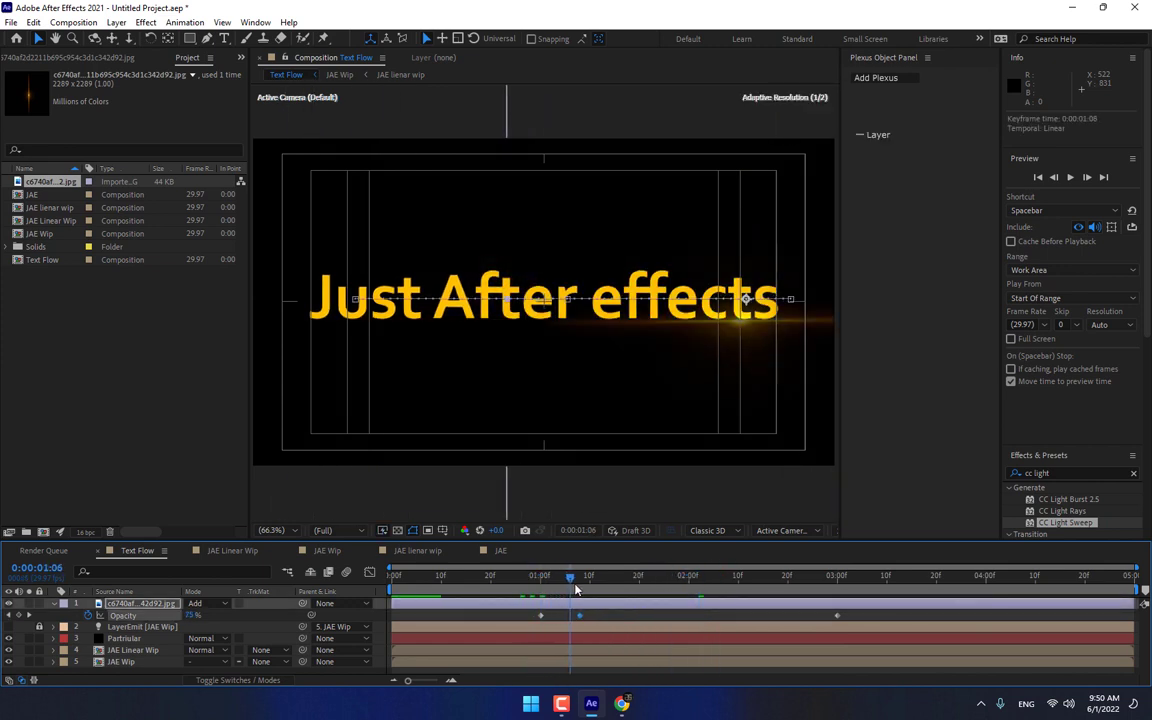
key("space")
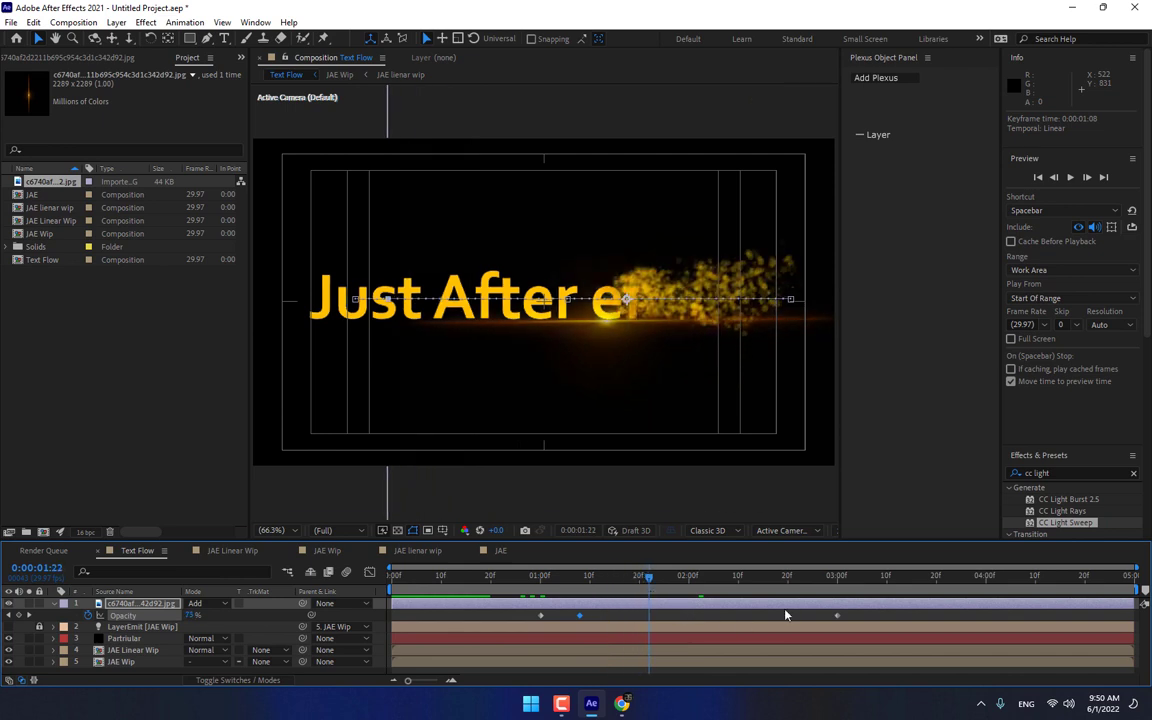
left_click(838, 588)
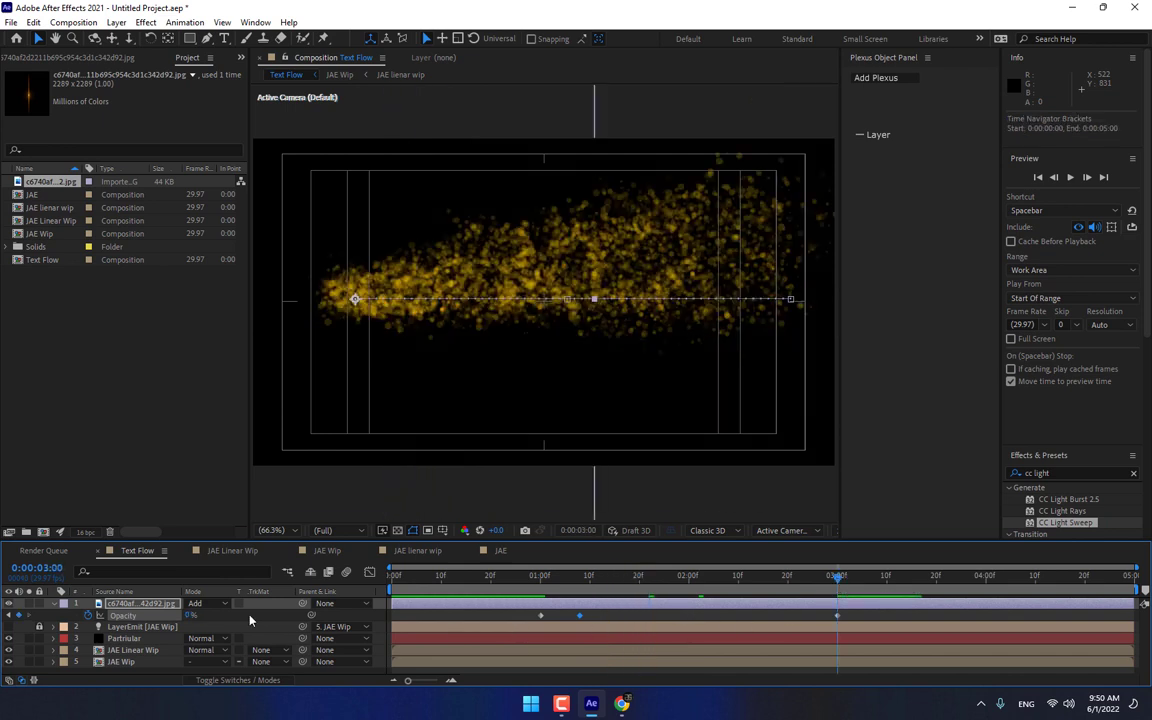
Step: Raise the flare's 3-second opacity keyframe to 100% and check the sweep mid-way
left_click_drag(190, 615, 240, 615)
mouse_move(576, 595)
left_mouse_down()
mouse_move(778, 597)
mouse_move(729, 603)
left_mouse_up()
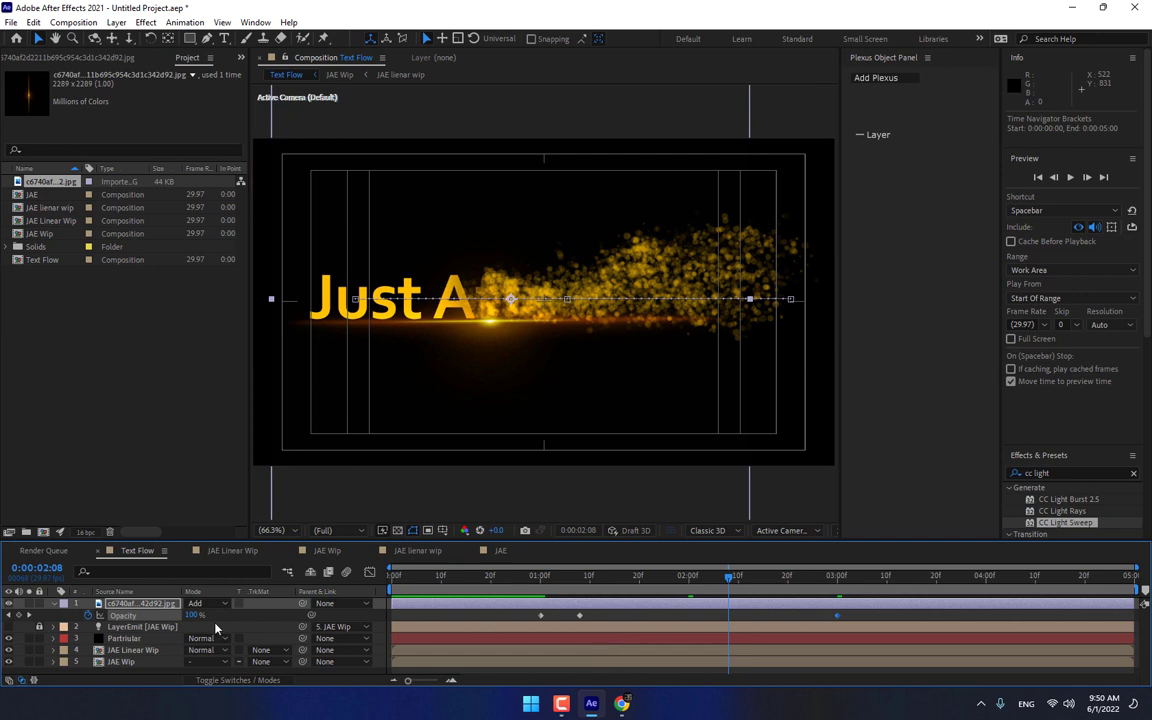
left_click(125, 638)
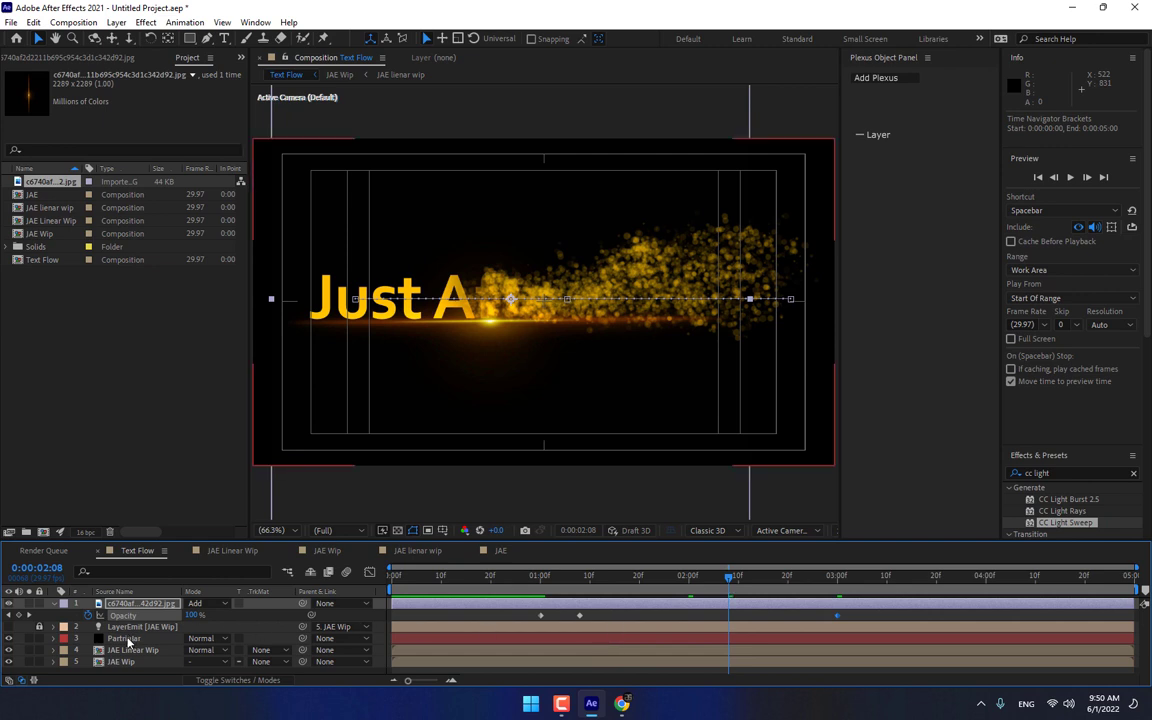
Step: Search Effects & Presets for 'glow' and apply Stylize > Glow to the Particular layer
left_click(1070, 472)
left_click_drag(1070, 472, 970, 477)
type("glow")
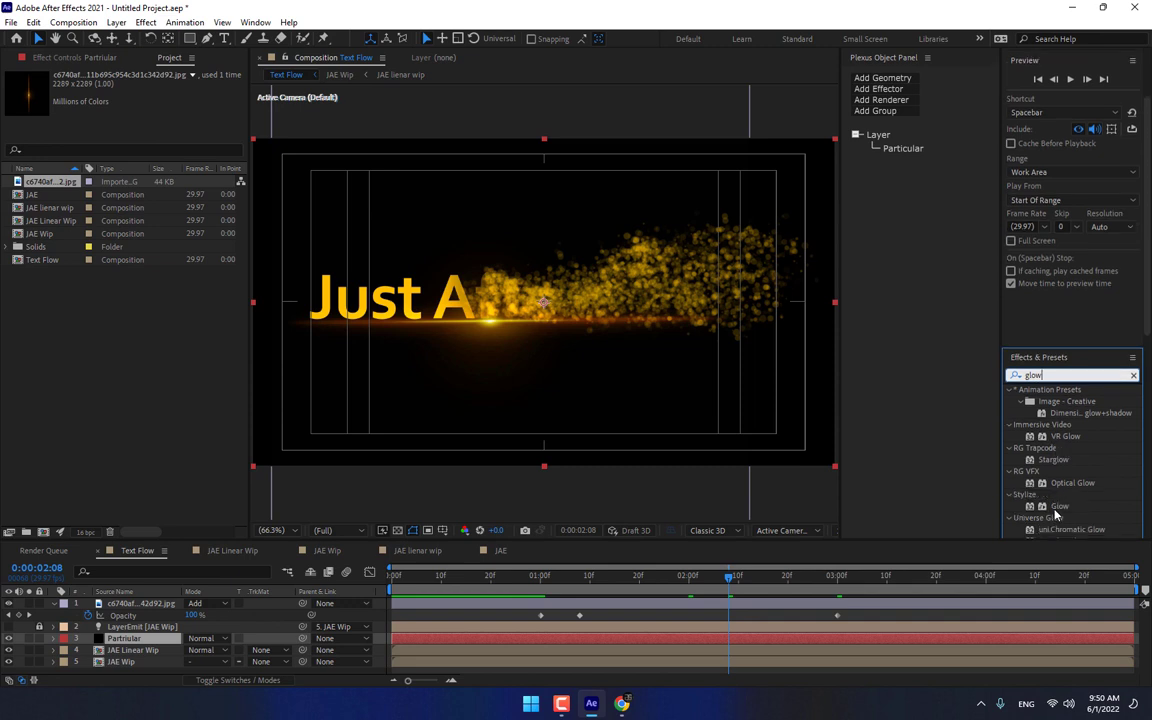
left_click_drag(1058, 506, 140, 638)
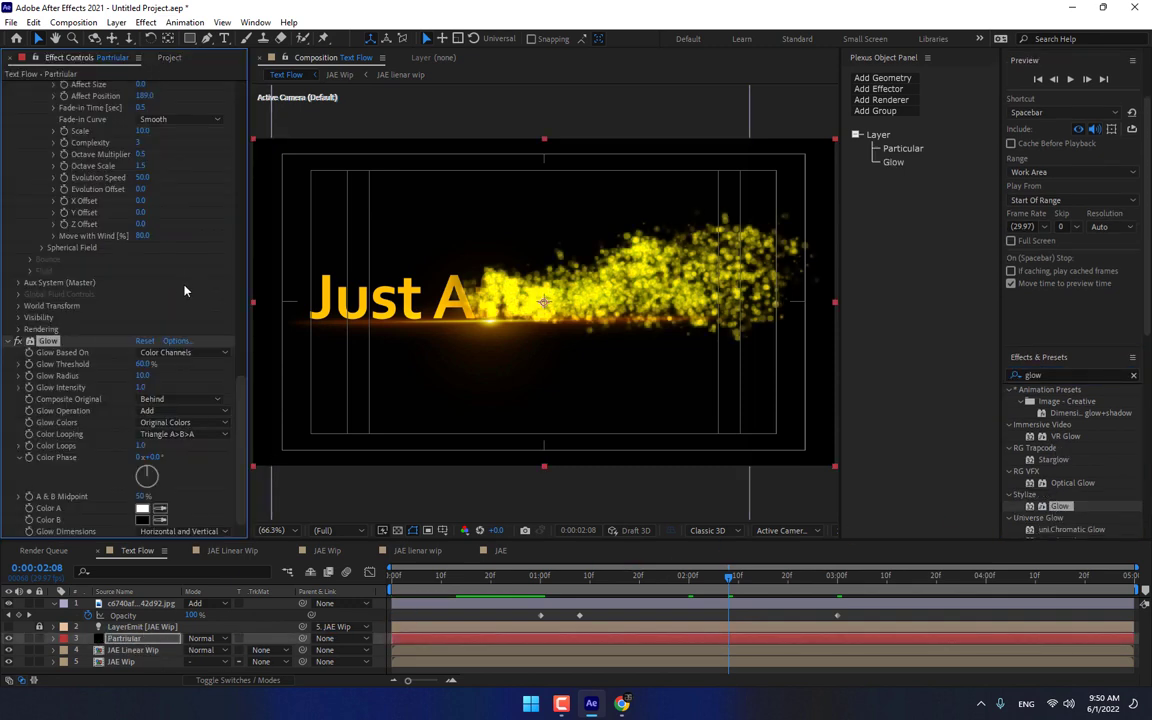
Step: Set the Glow Radius to 73 and Glow Threshold to about 81.2%
left_click_drag(143, 375, 178, 373)
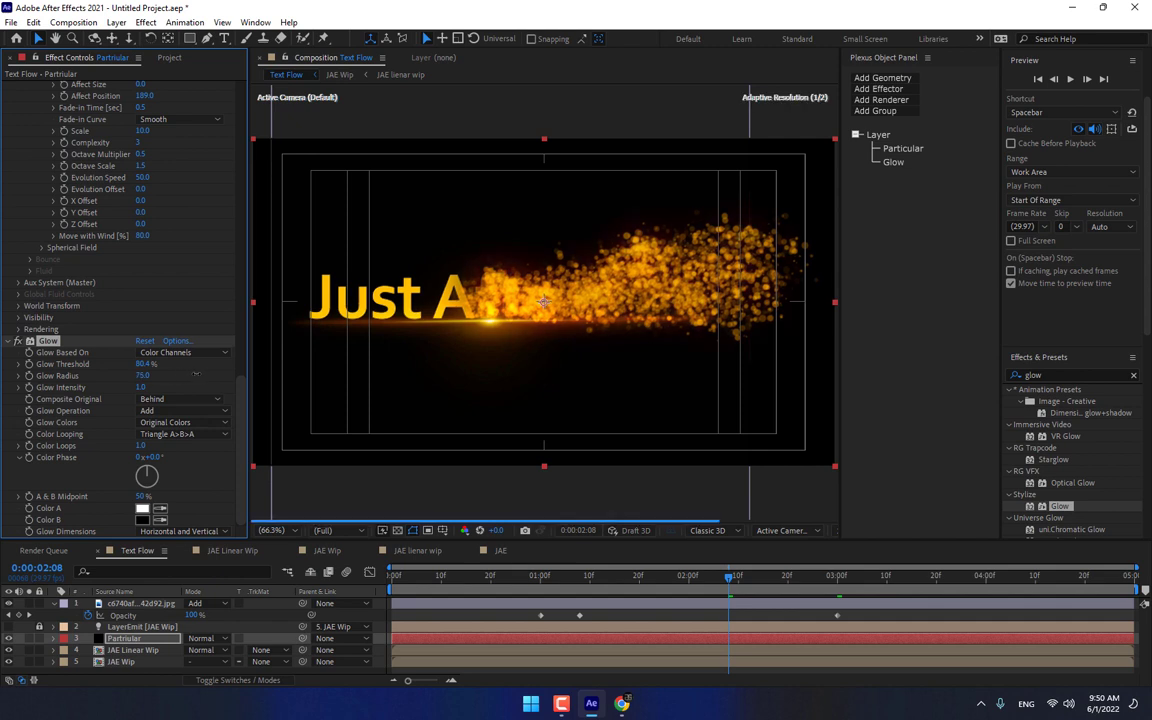
left_click_drag(145, 364, 166, 364)
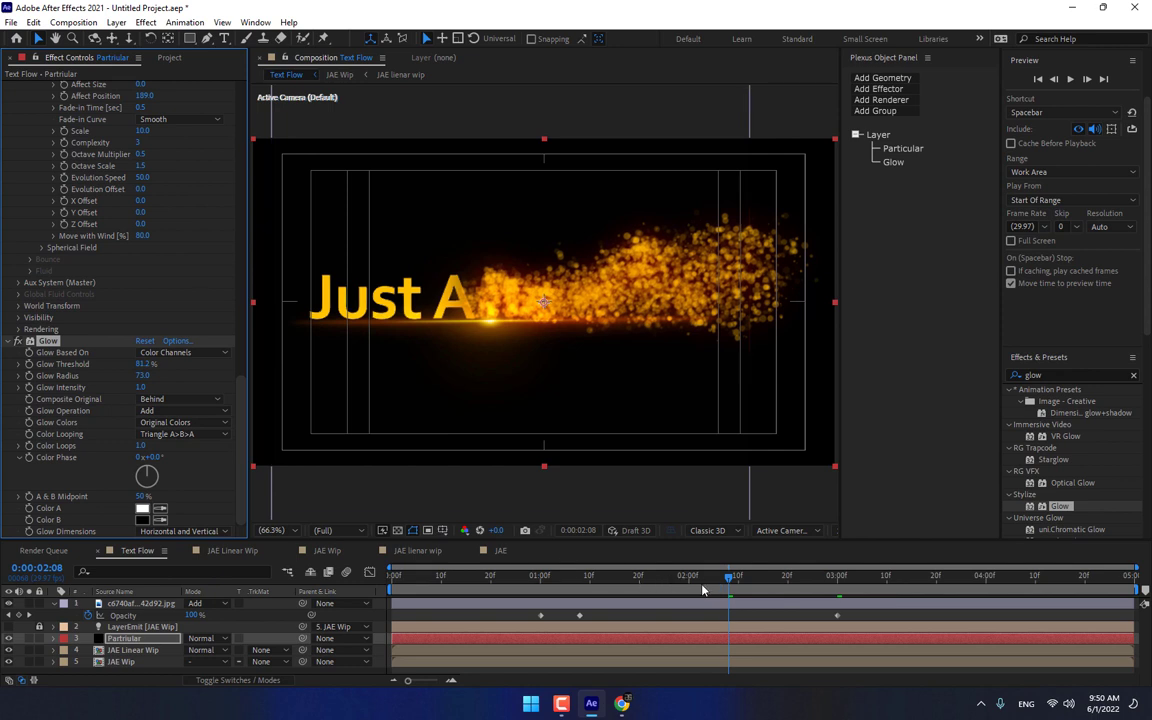
left_click_drag(658, 585, 679, 590)
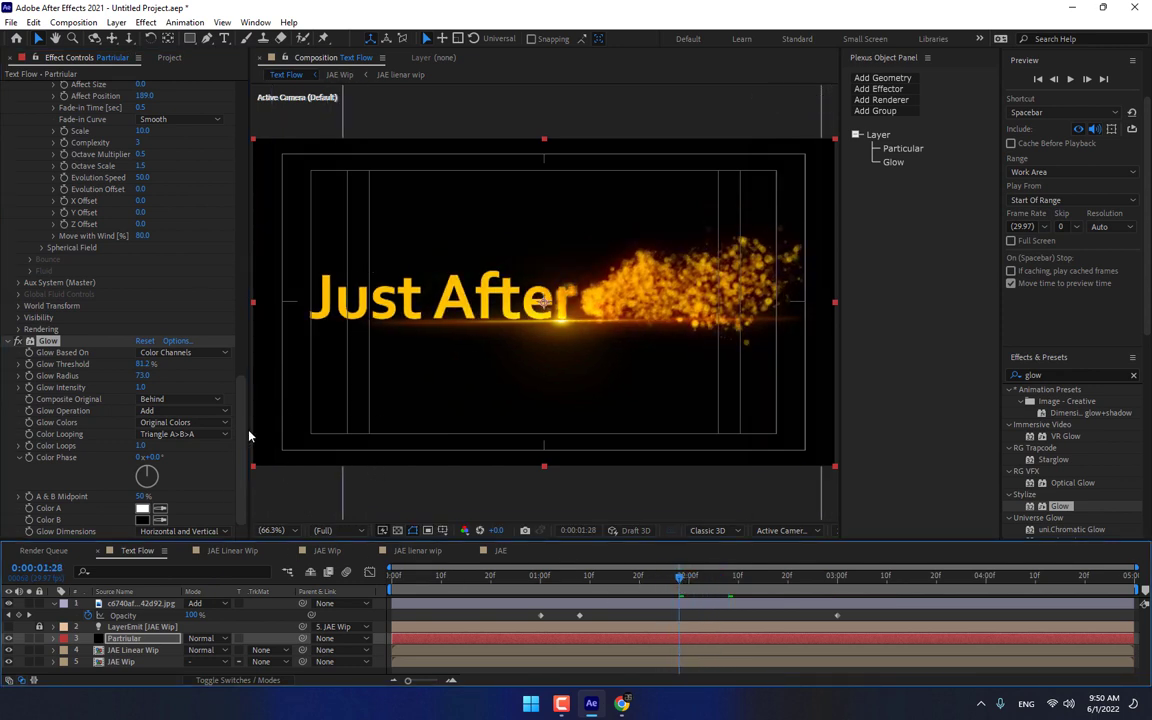
scroll(246, 409, "up", 5)
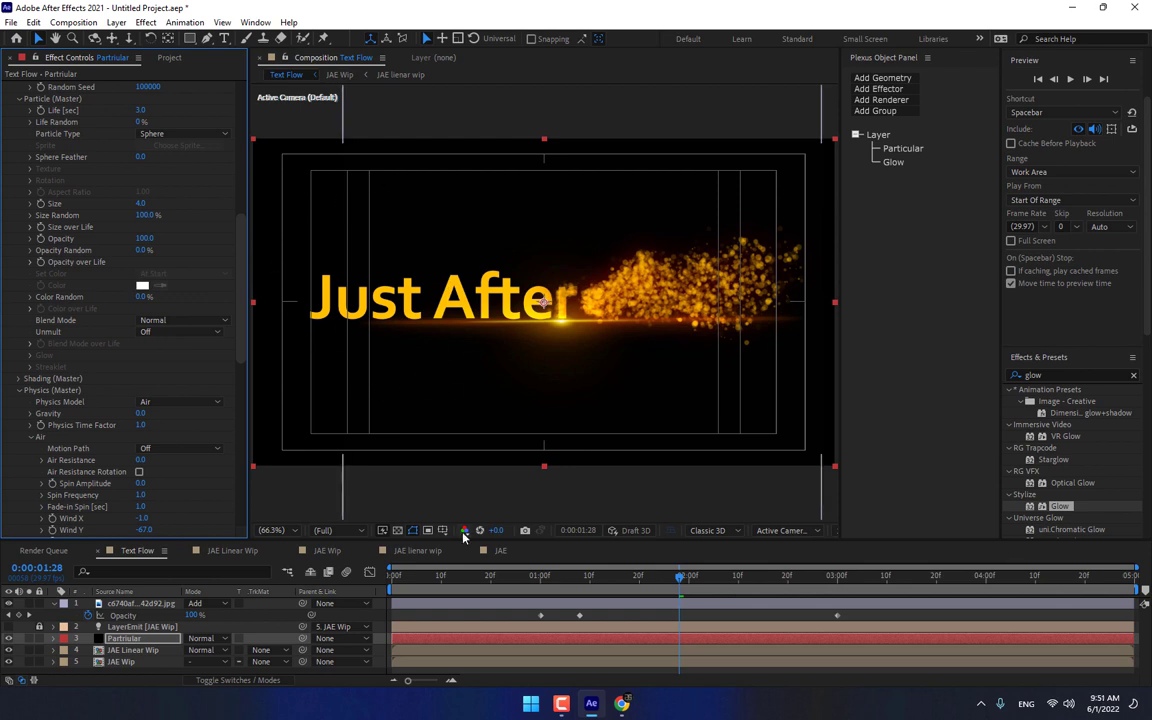
left_click(440, 617)
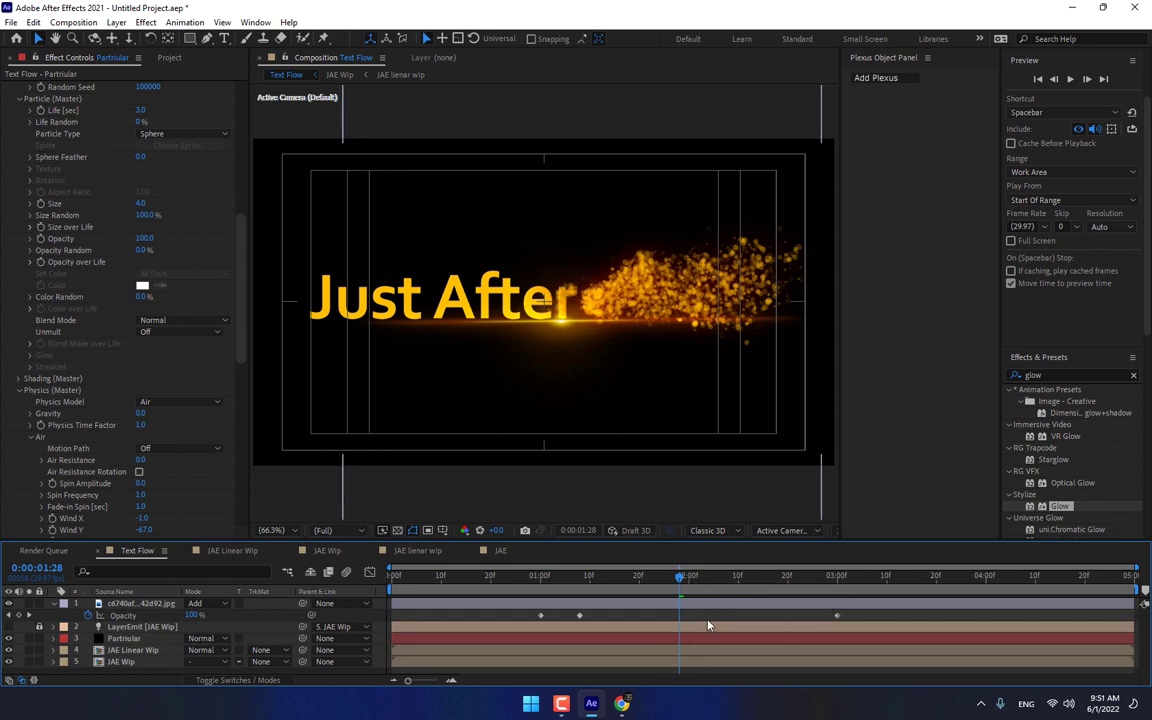
left_click(545, 577)
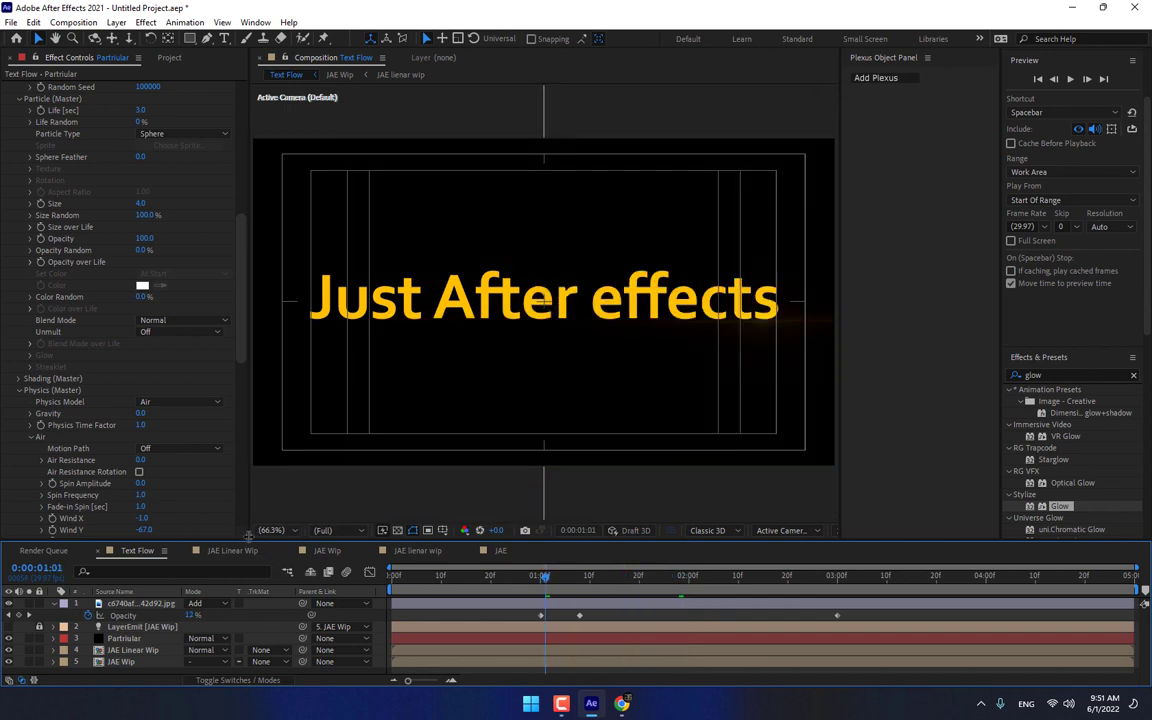